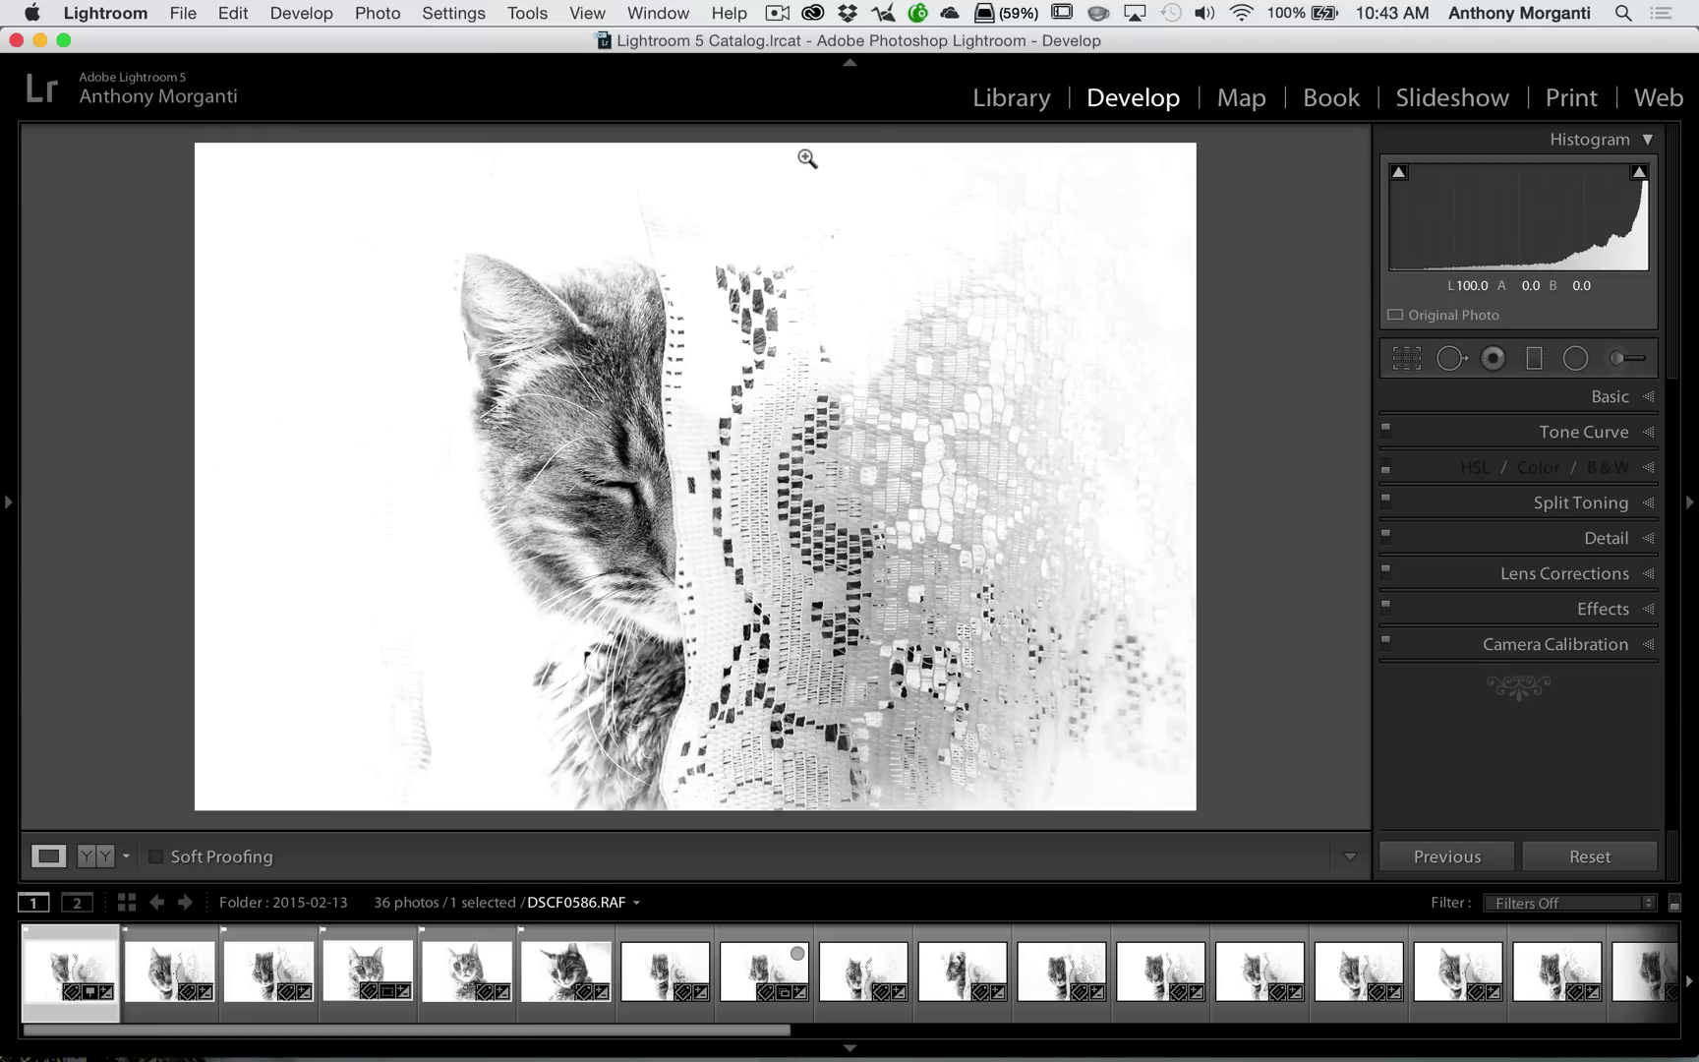
Open the photo's Export dialog and scroll through its settings.
left_click(186, 13)
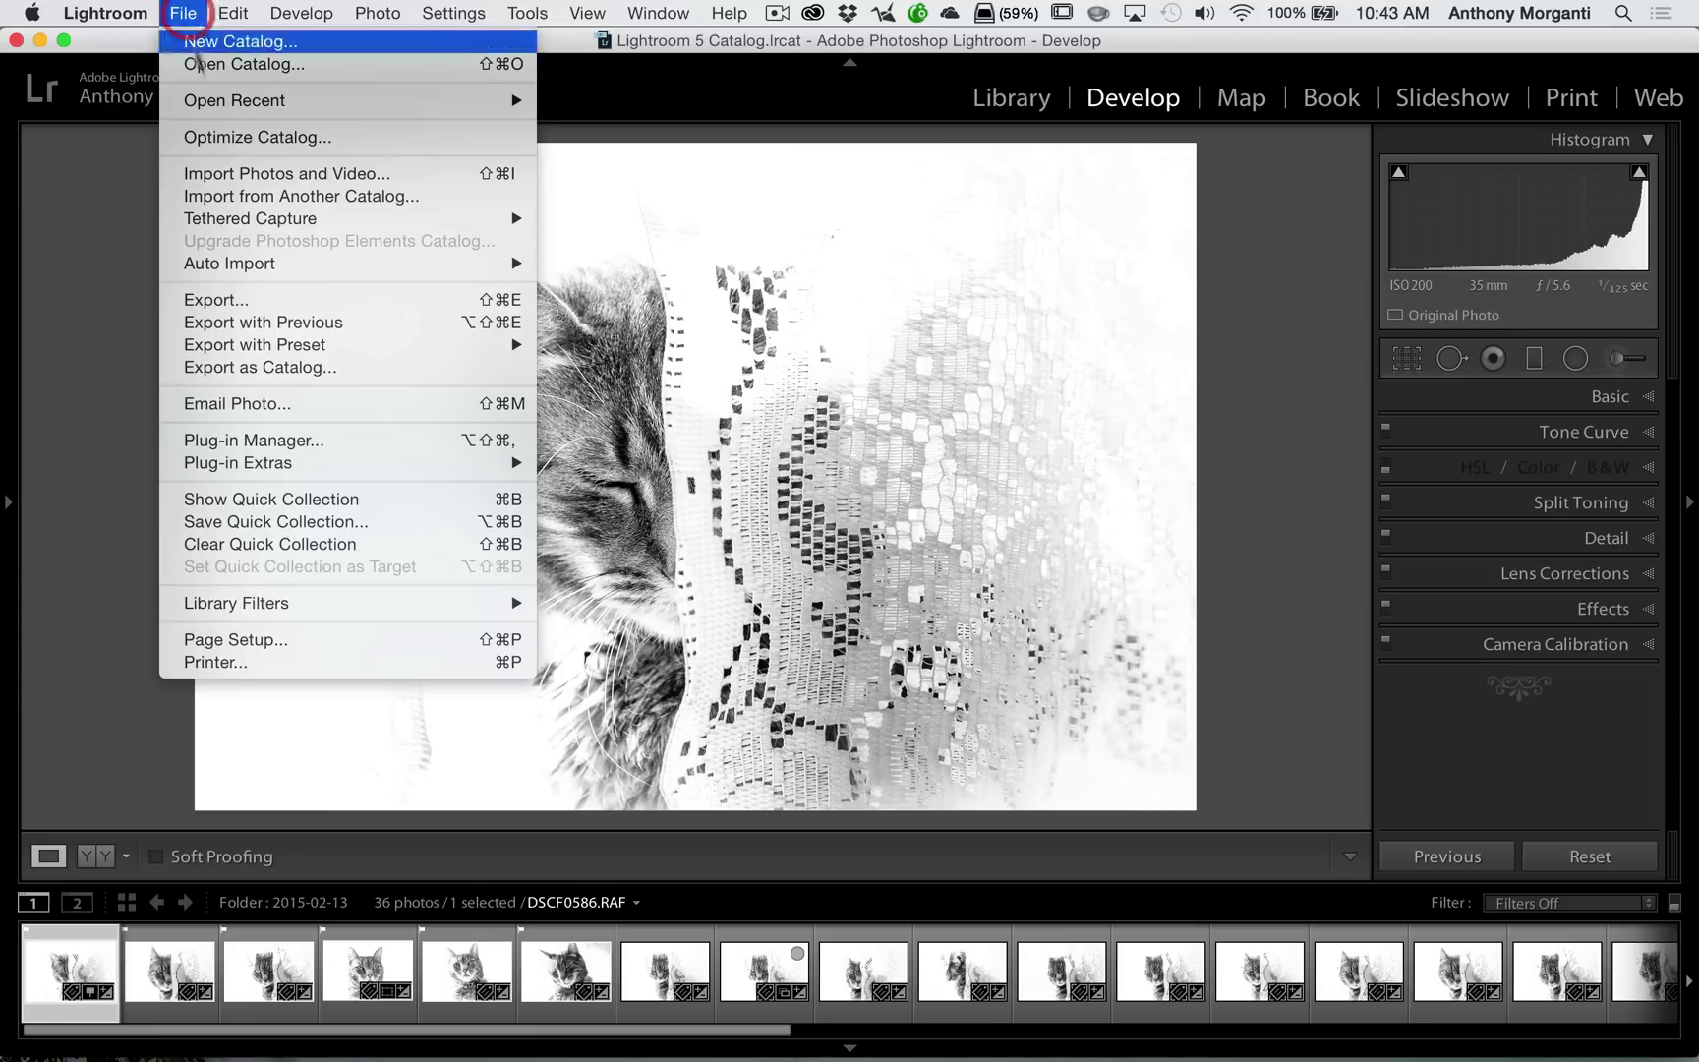
left_click(245, 298)
scroll(795, 412, "down", 5)
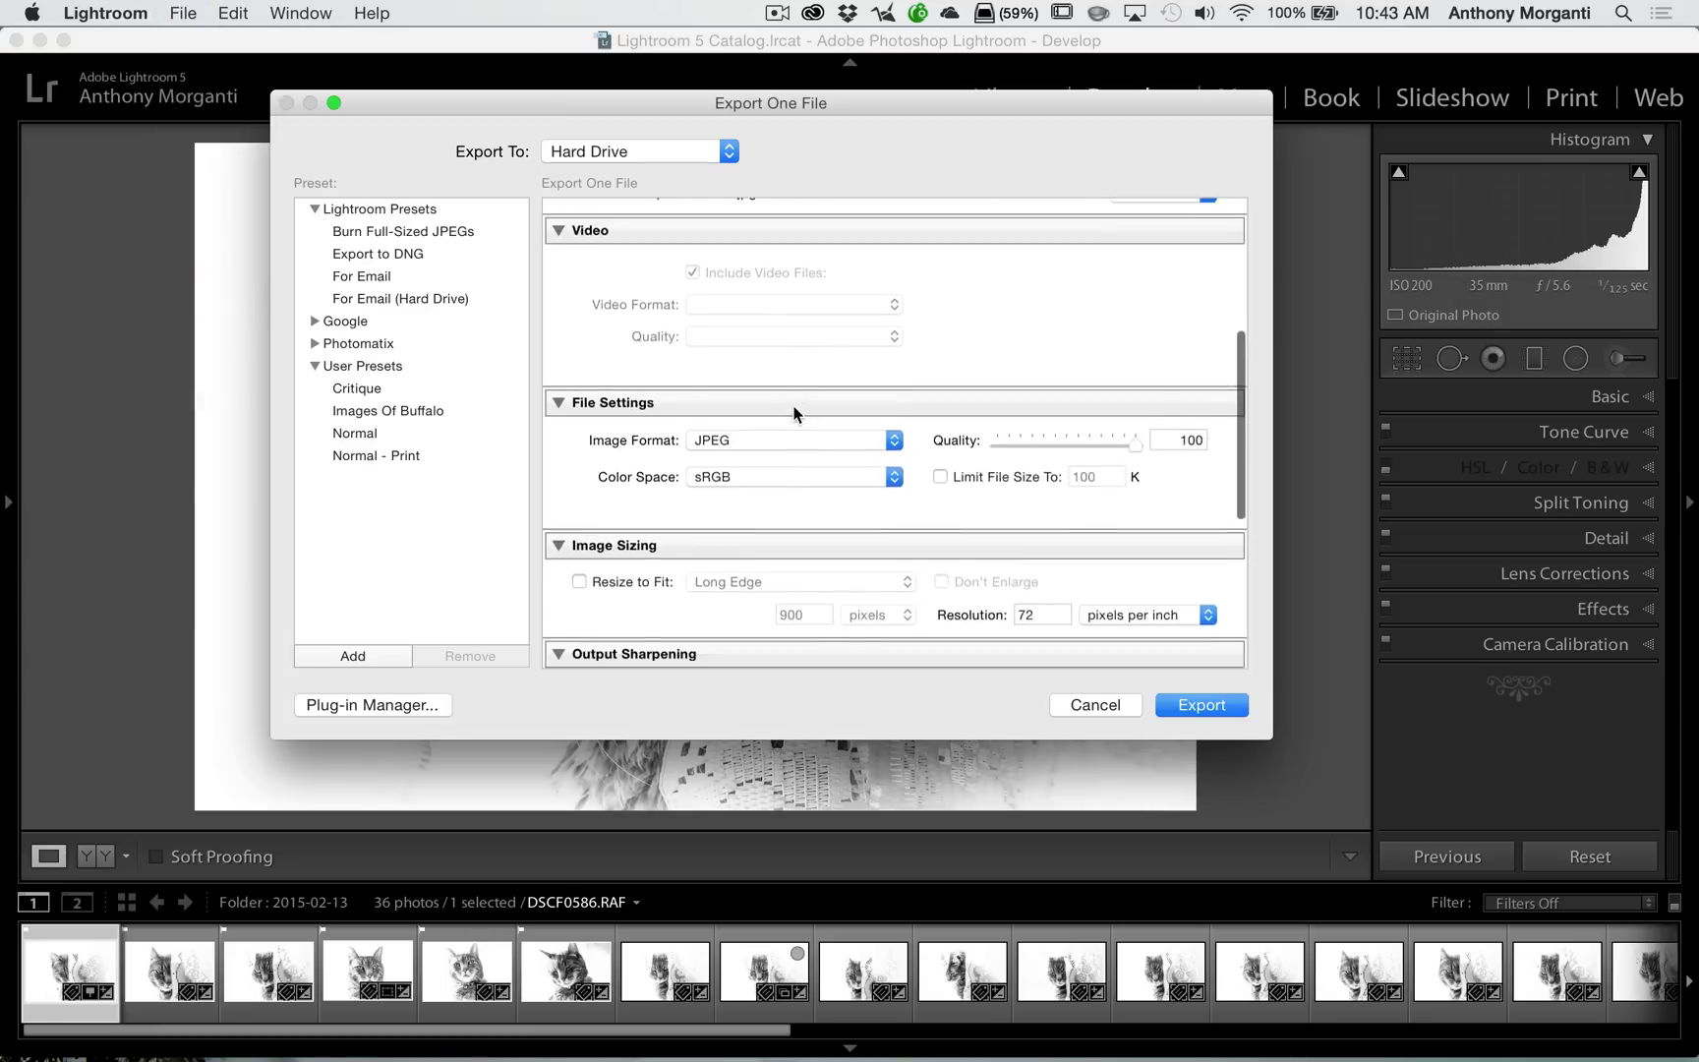
scroll(794, 413, "down", 1)
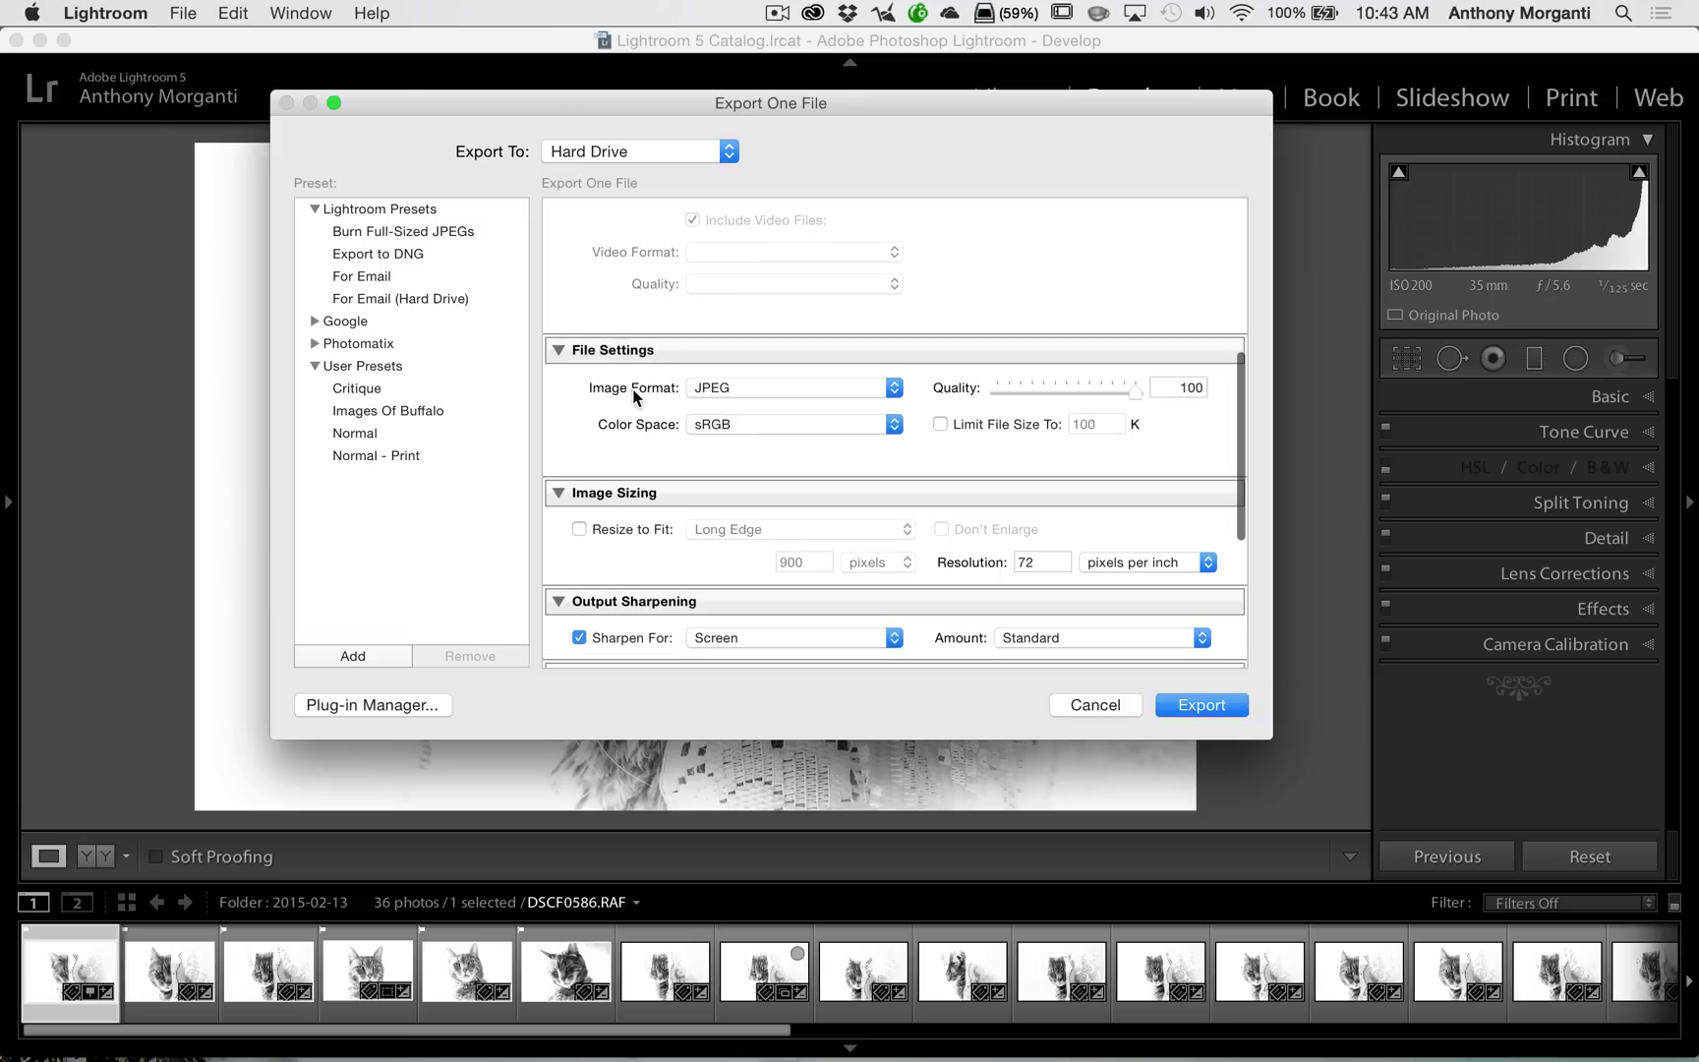
Check the image formats, keep JPEG, cancel the export, and switch to the Print module.
left_click(893, 388)
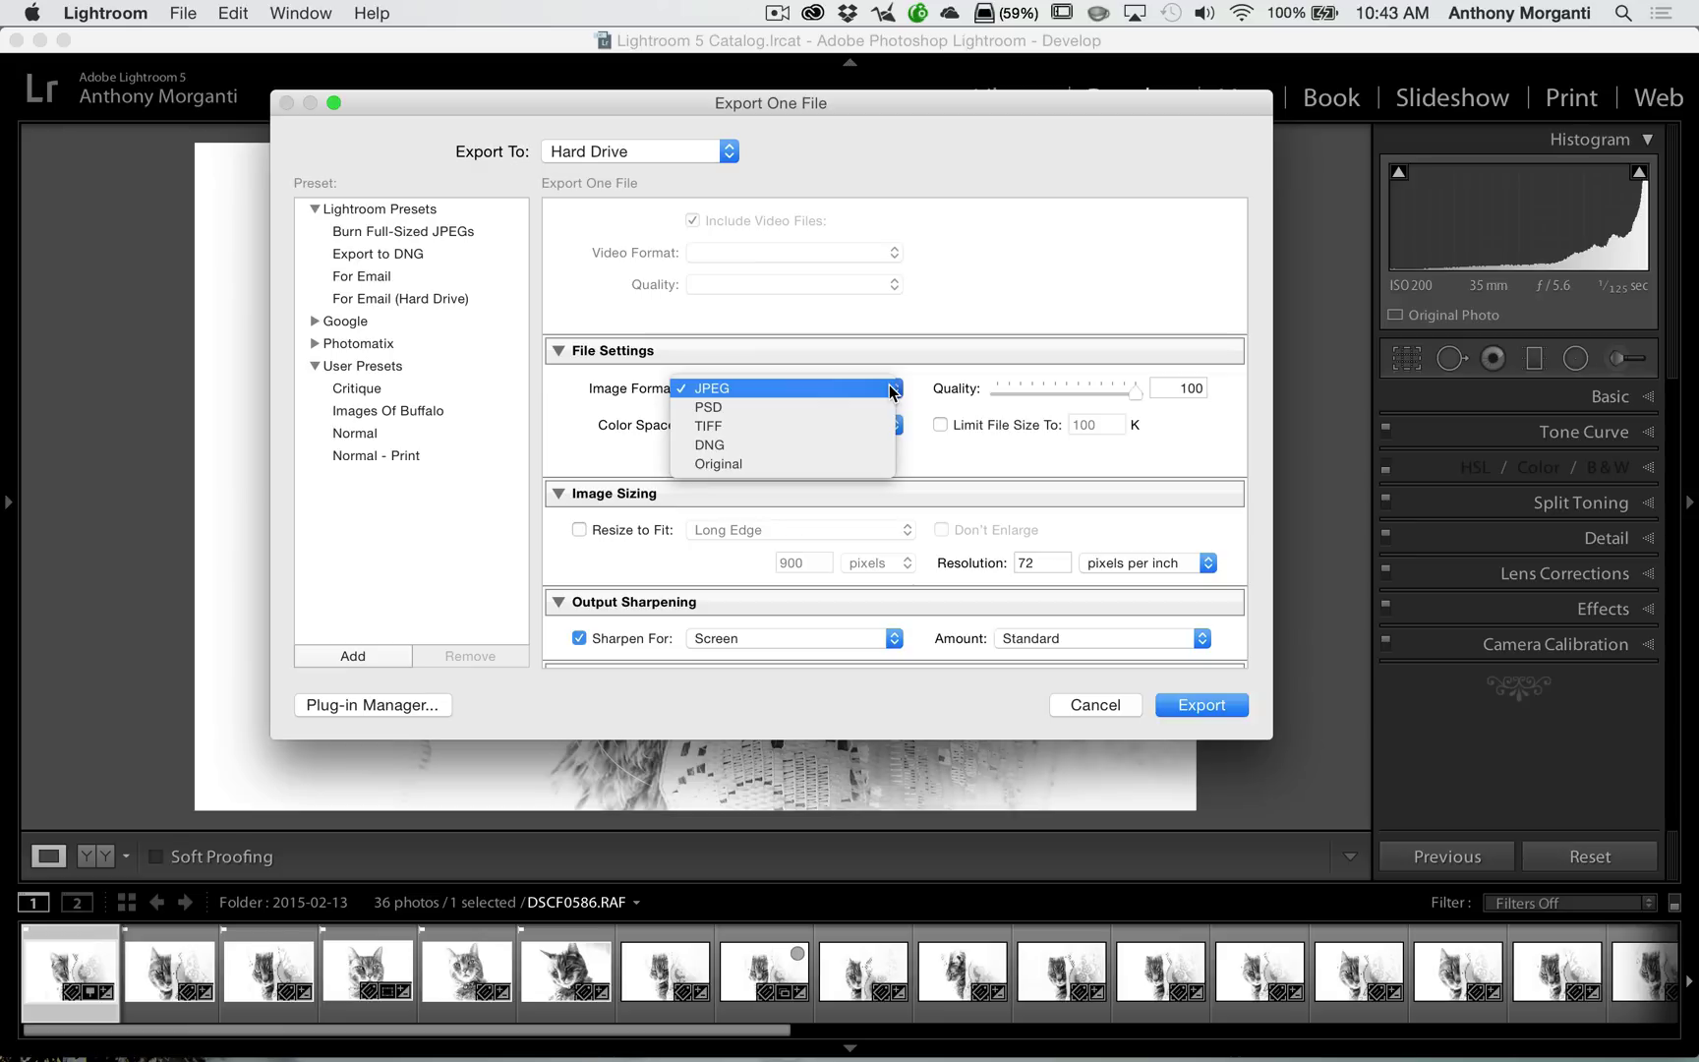
left_click(937, 339)
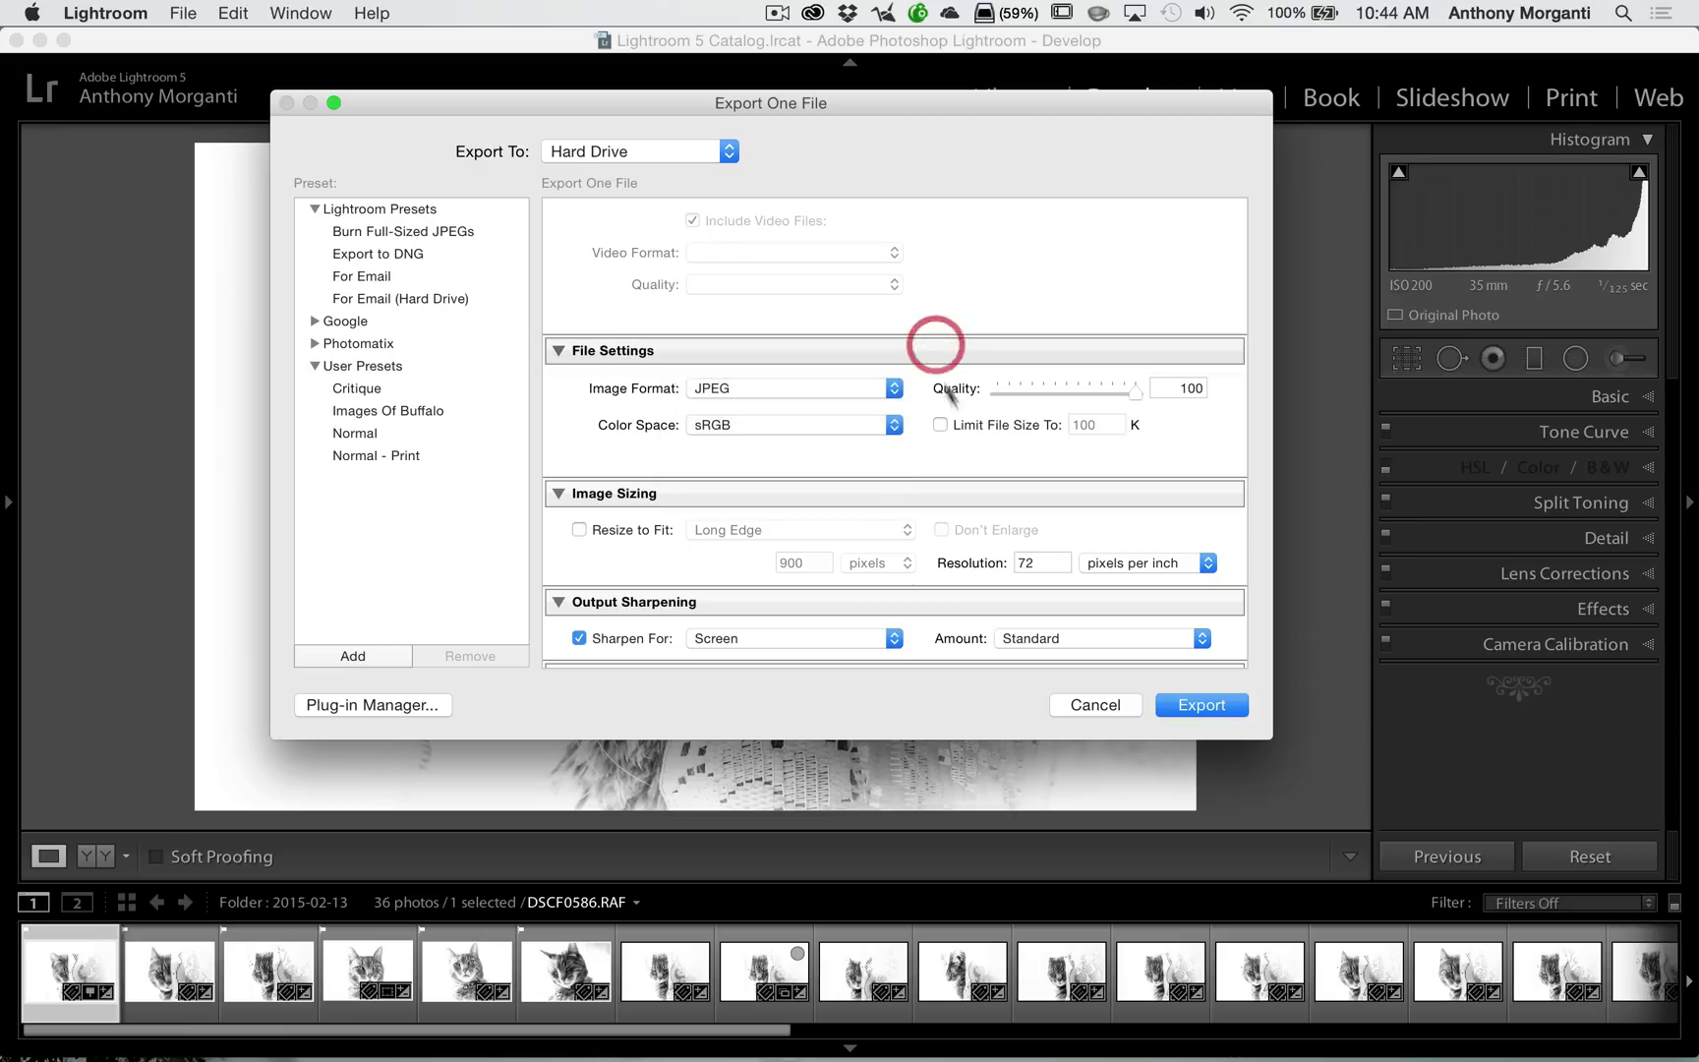
left_click(1081, 706)
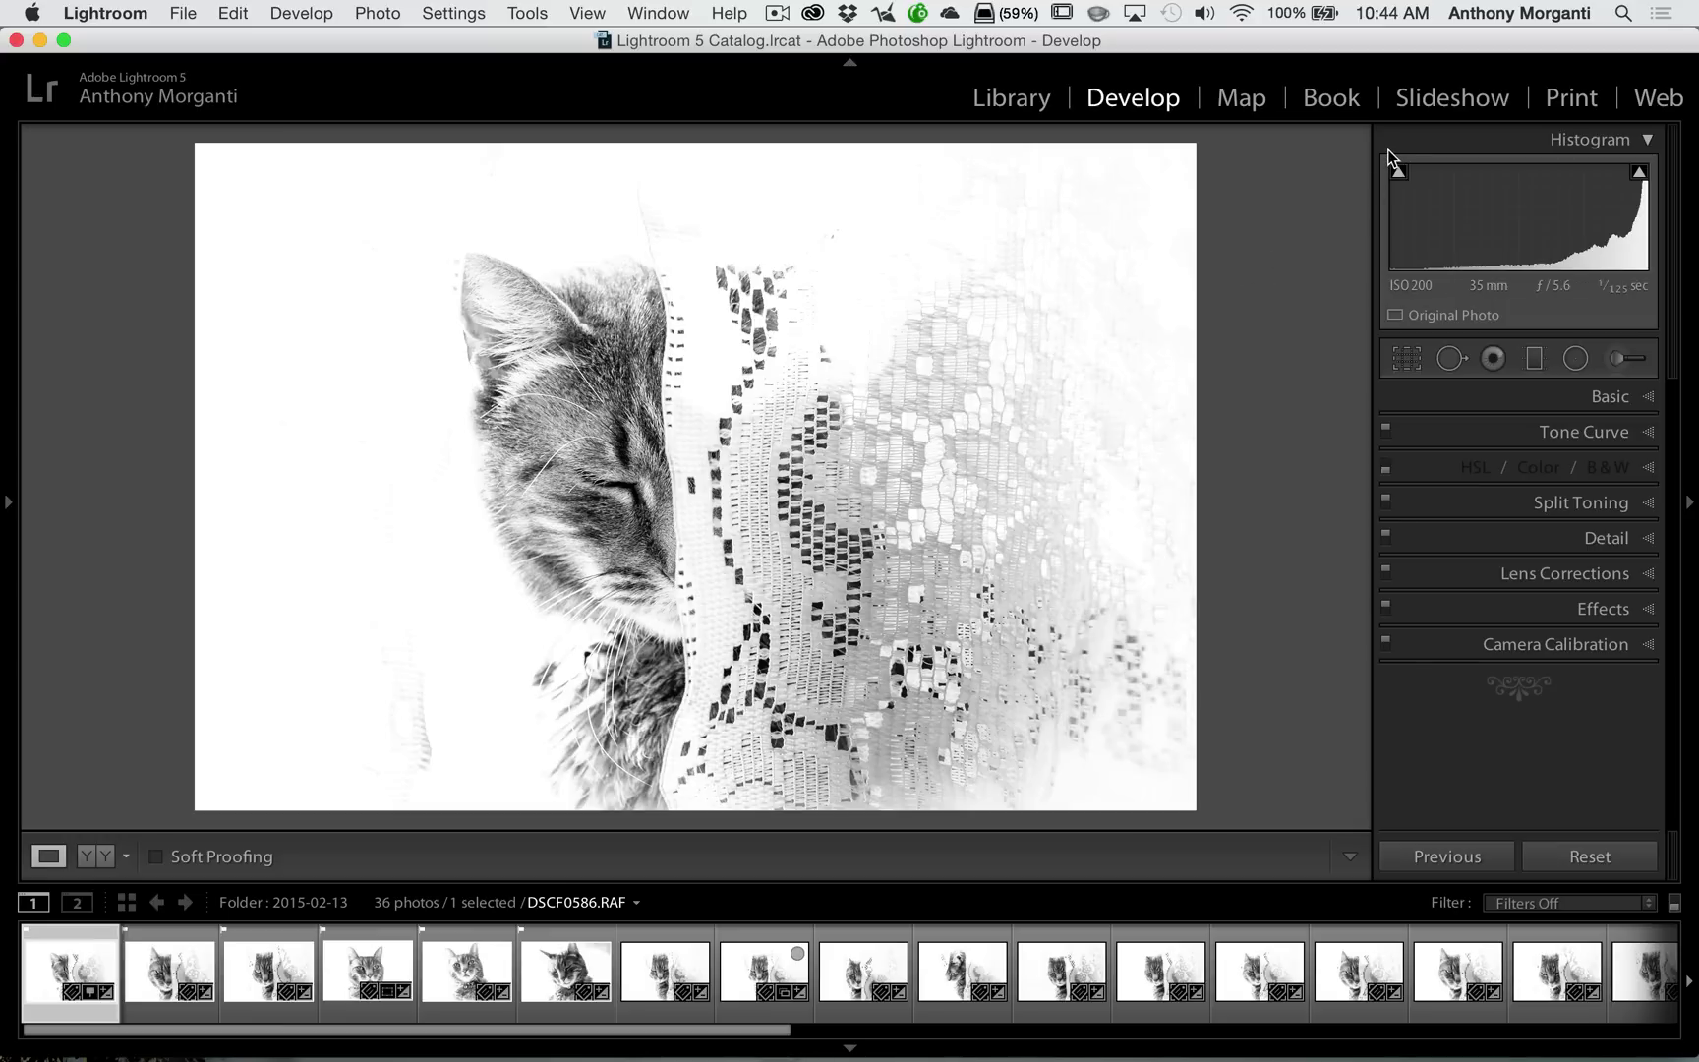
left_click(1570, 104)
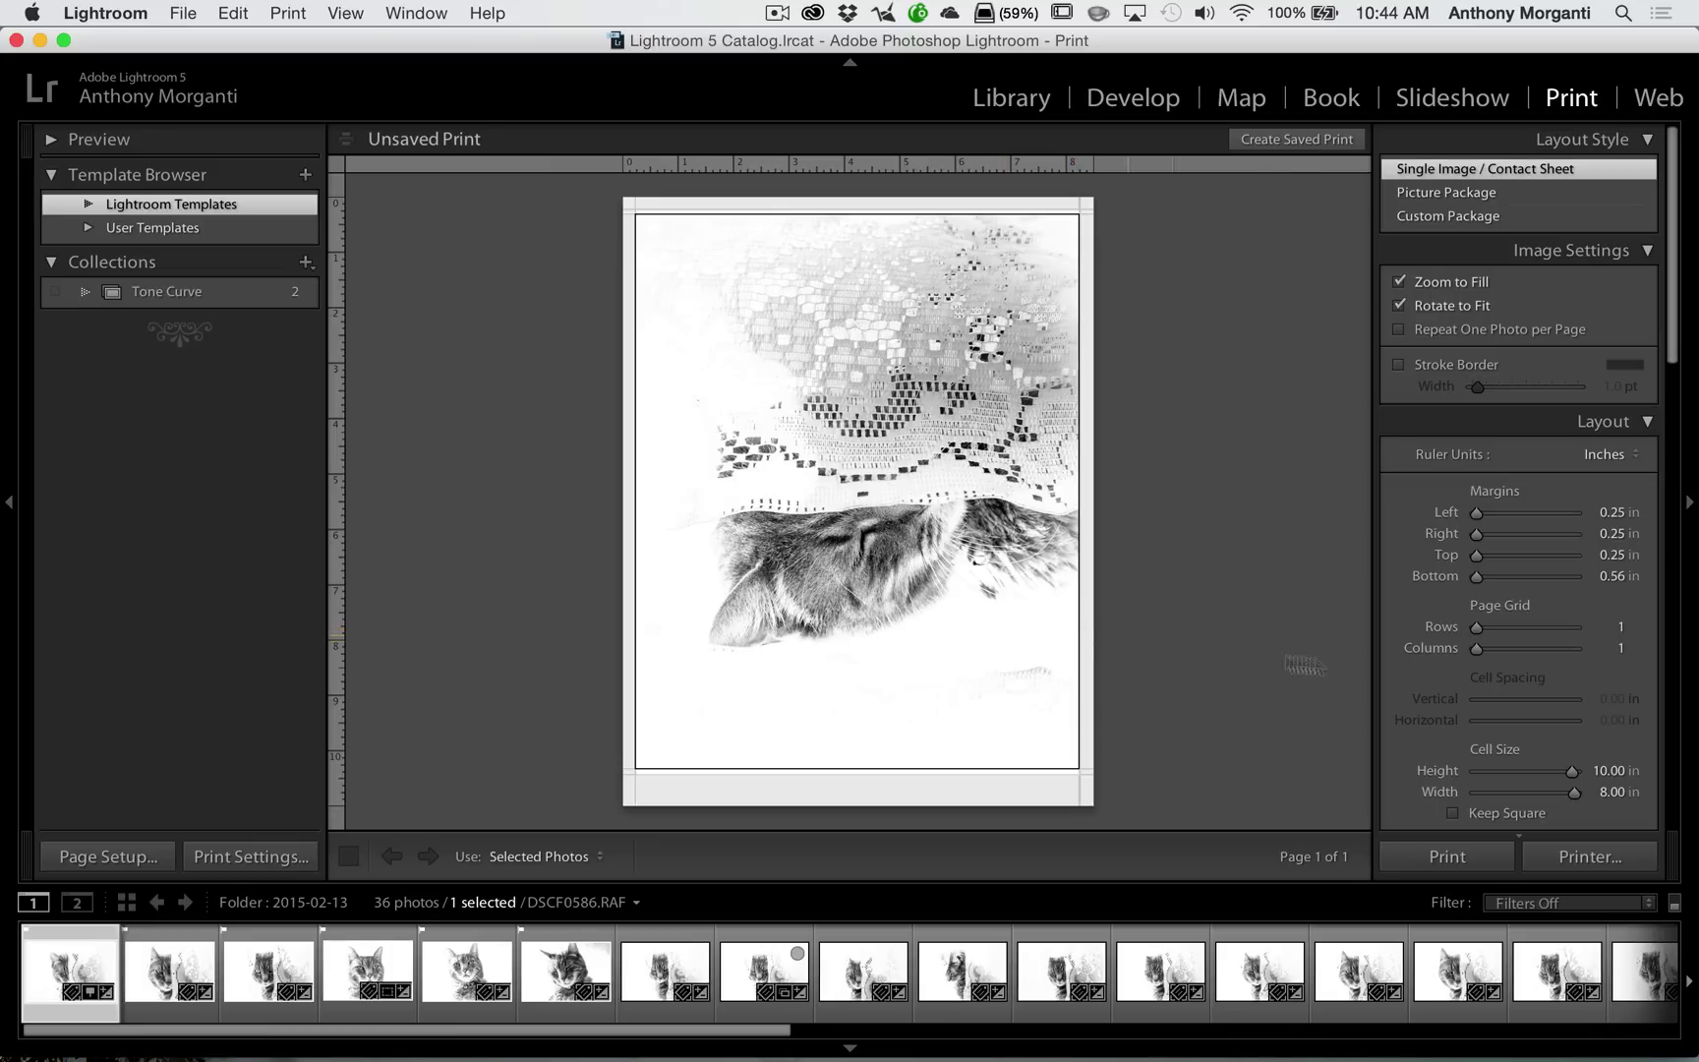
Save the print page via PDF > Save as PDF as Eddy.pdf on the Desktop, then minimize Lightroom.
left_click(1588, 855)
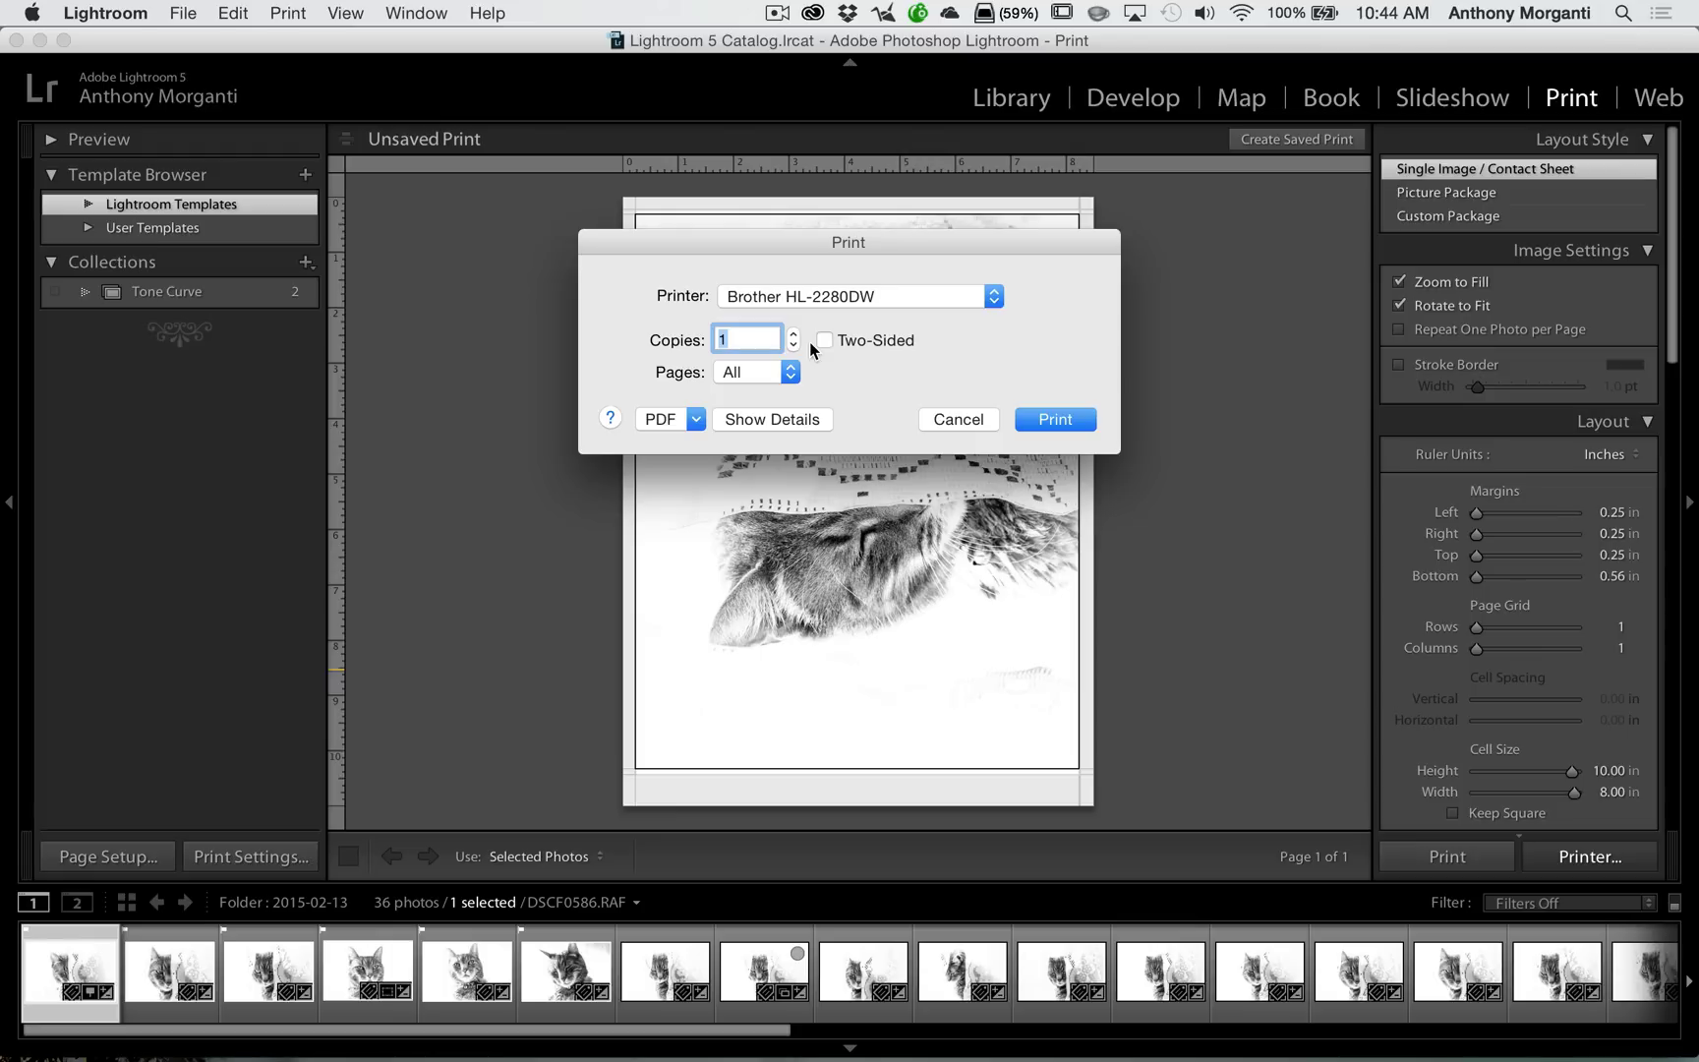
left_click(696, 418)
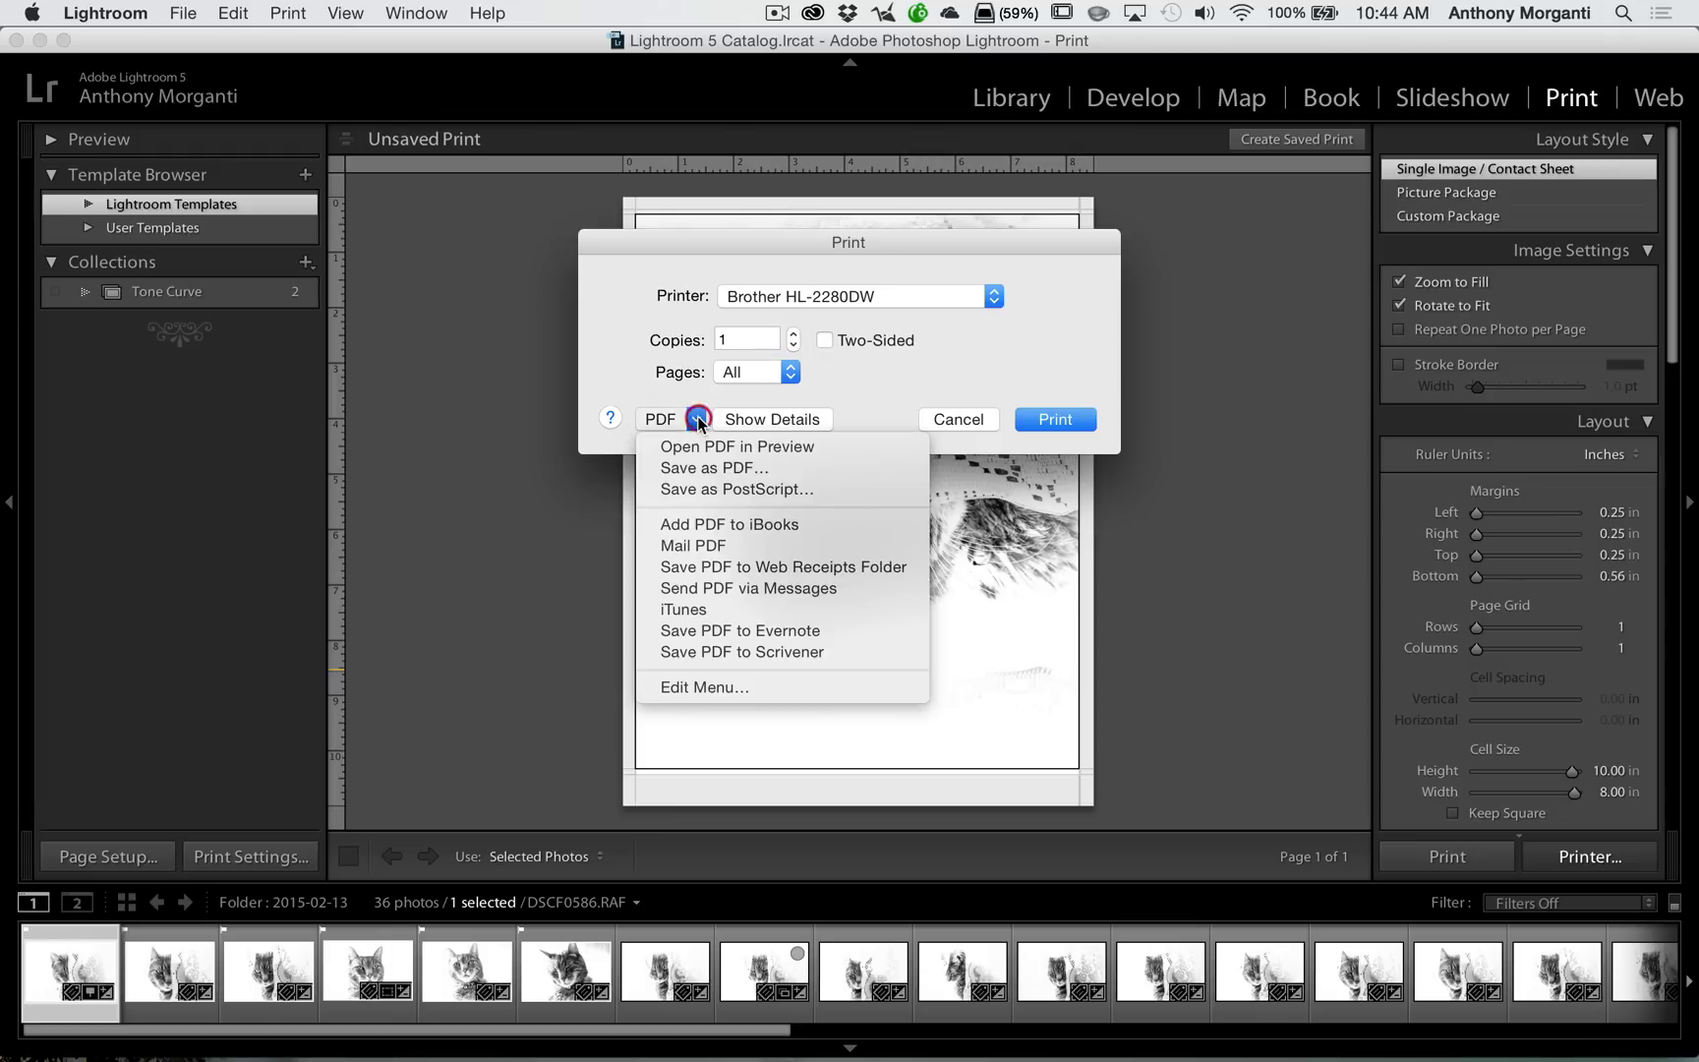
left_click(697, 469)
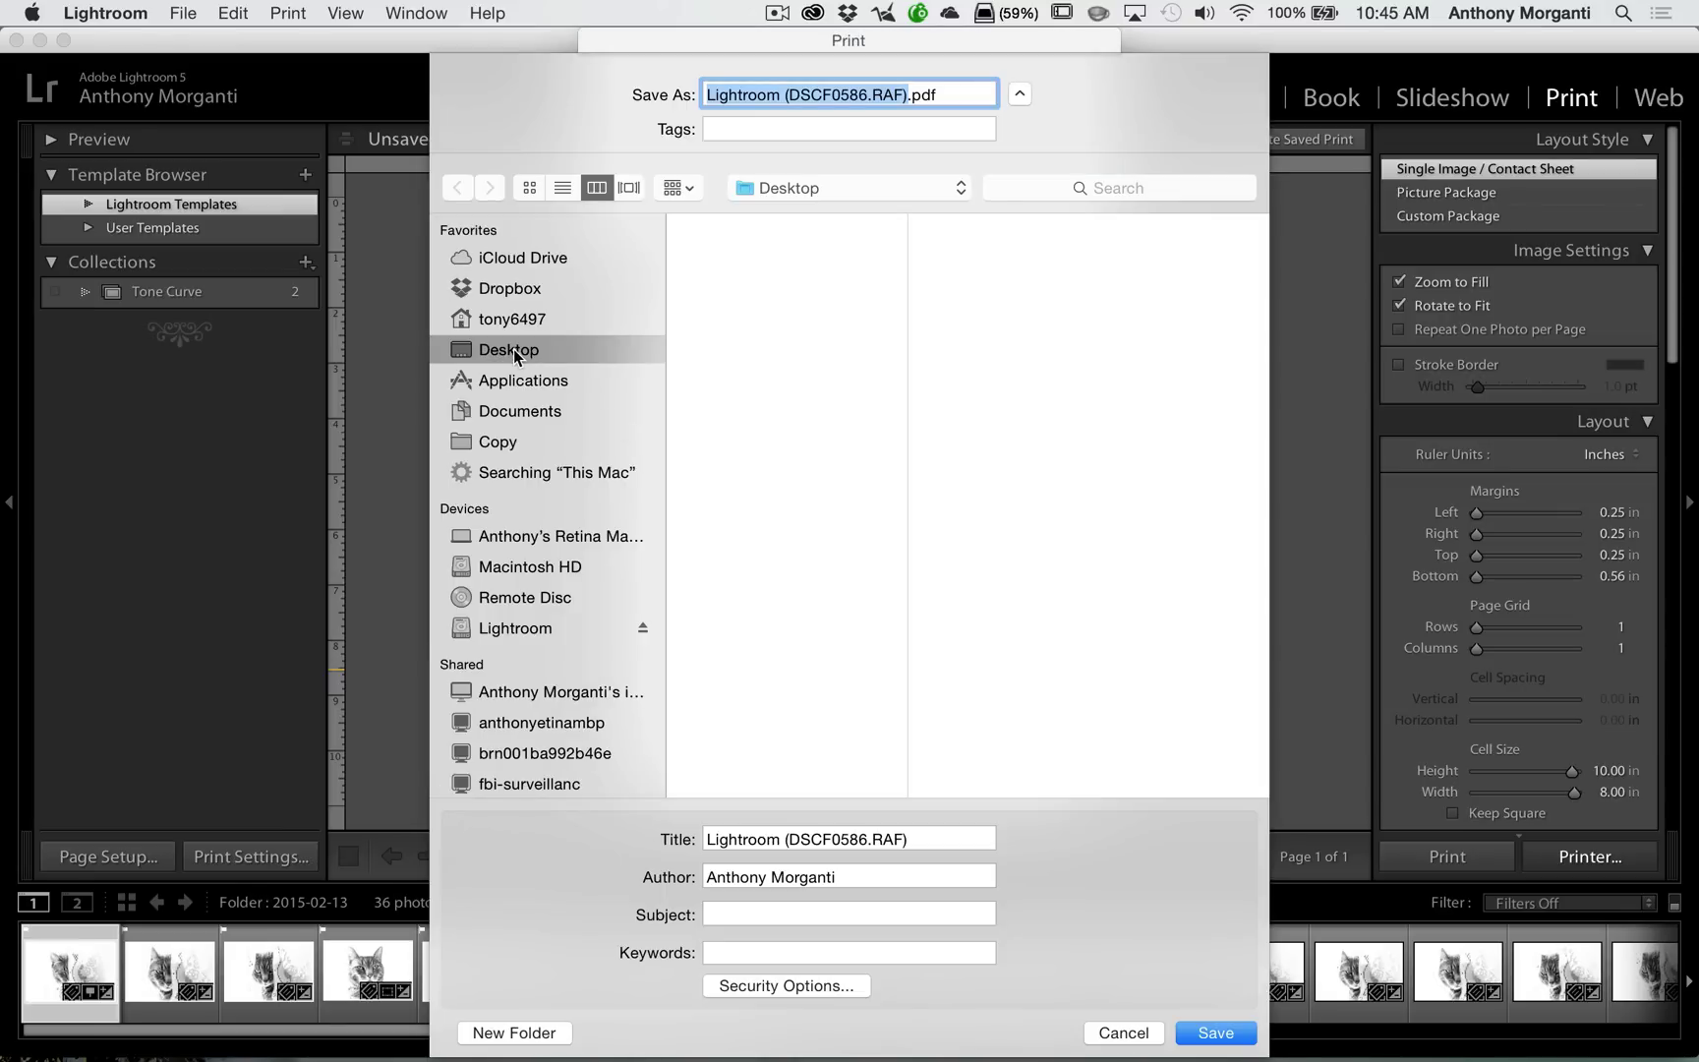
type("EDDY")
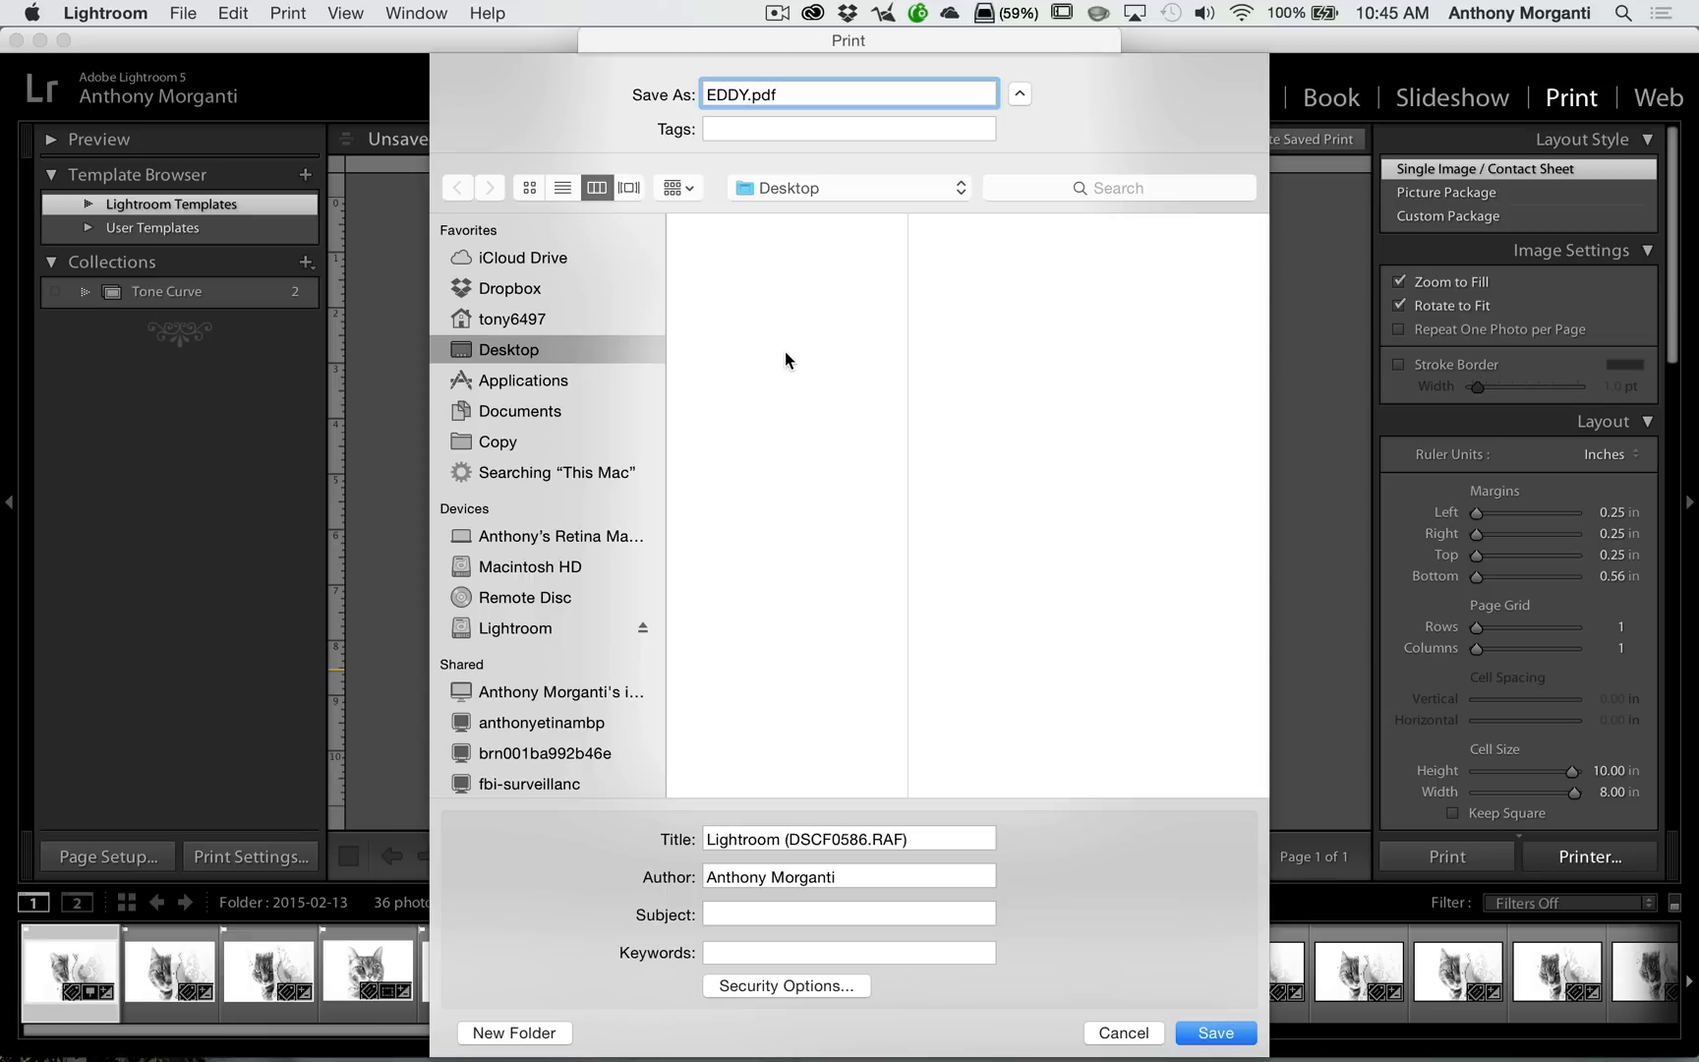
key("BackSpace")
key("BackSpace")
key("BackSpace")
type("ddy")
left_click(1209, 1033)
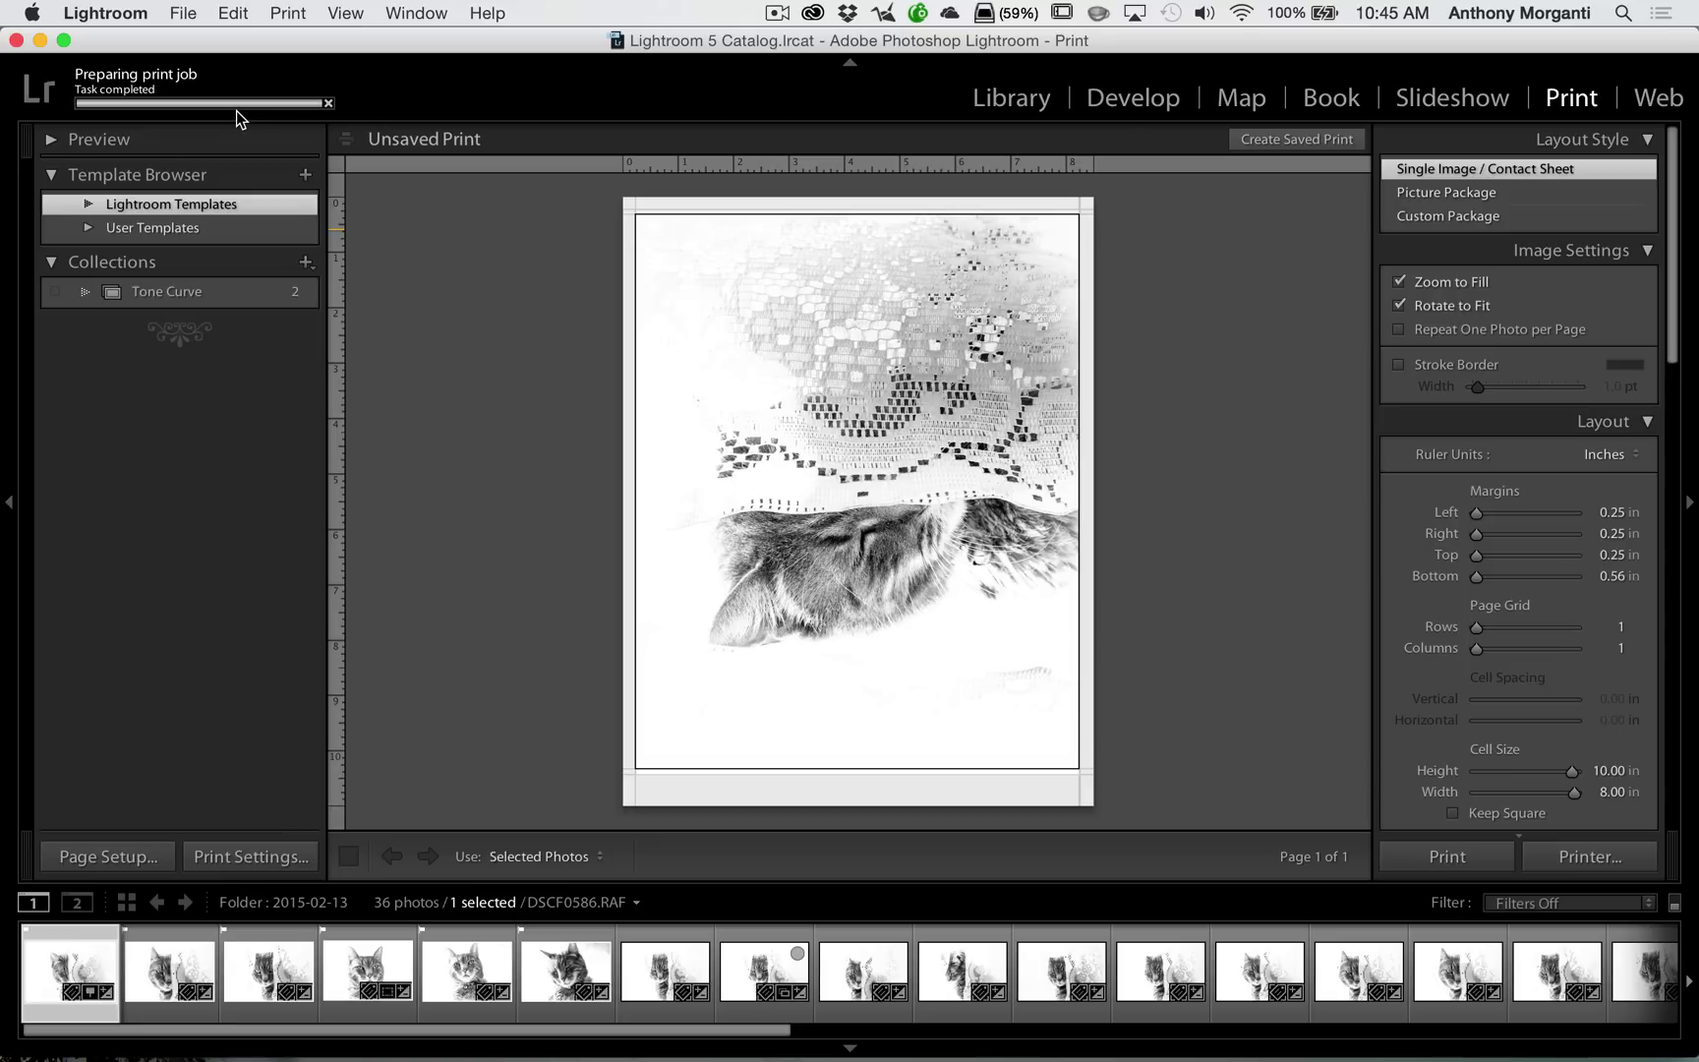
left_click(40, 41)
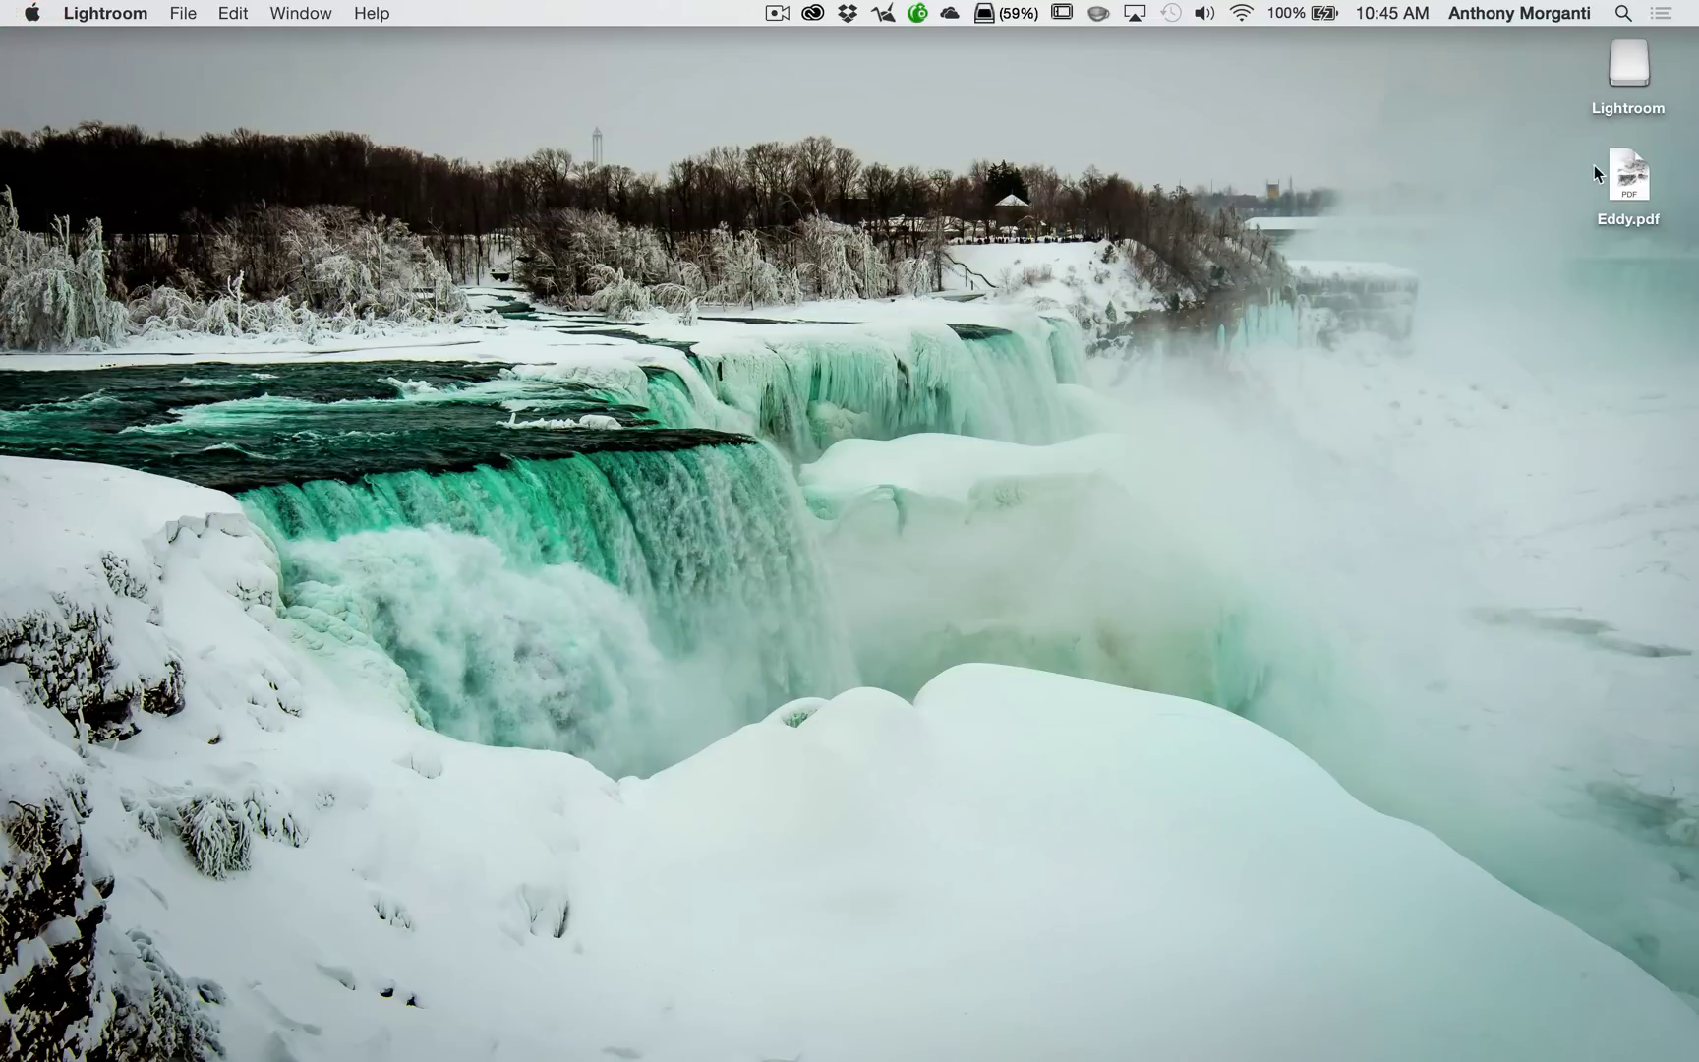
Open Eddy.pdf in Preview, look through the cat print, close it, and return to Lightroom.
double_click(1624, 184)
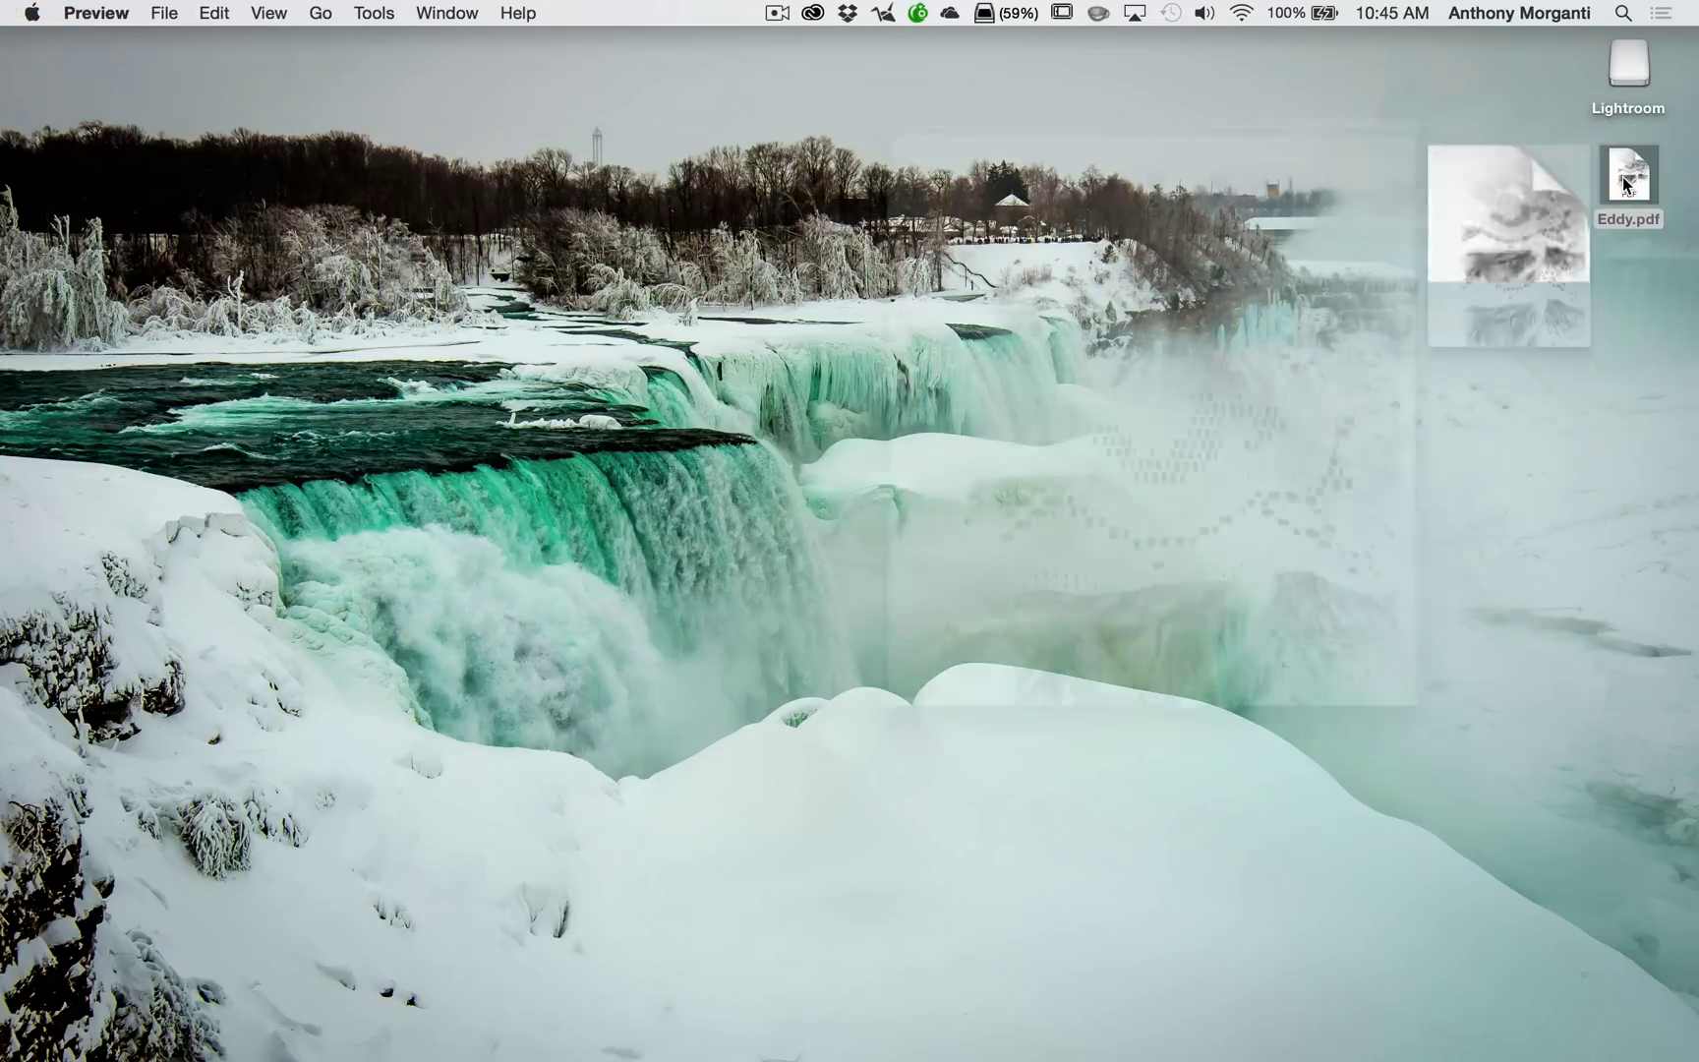
scroll(595, 370, "down", 10)
scroll(595, 371, "up", 10)
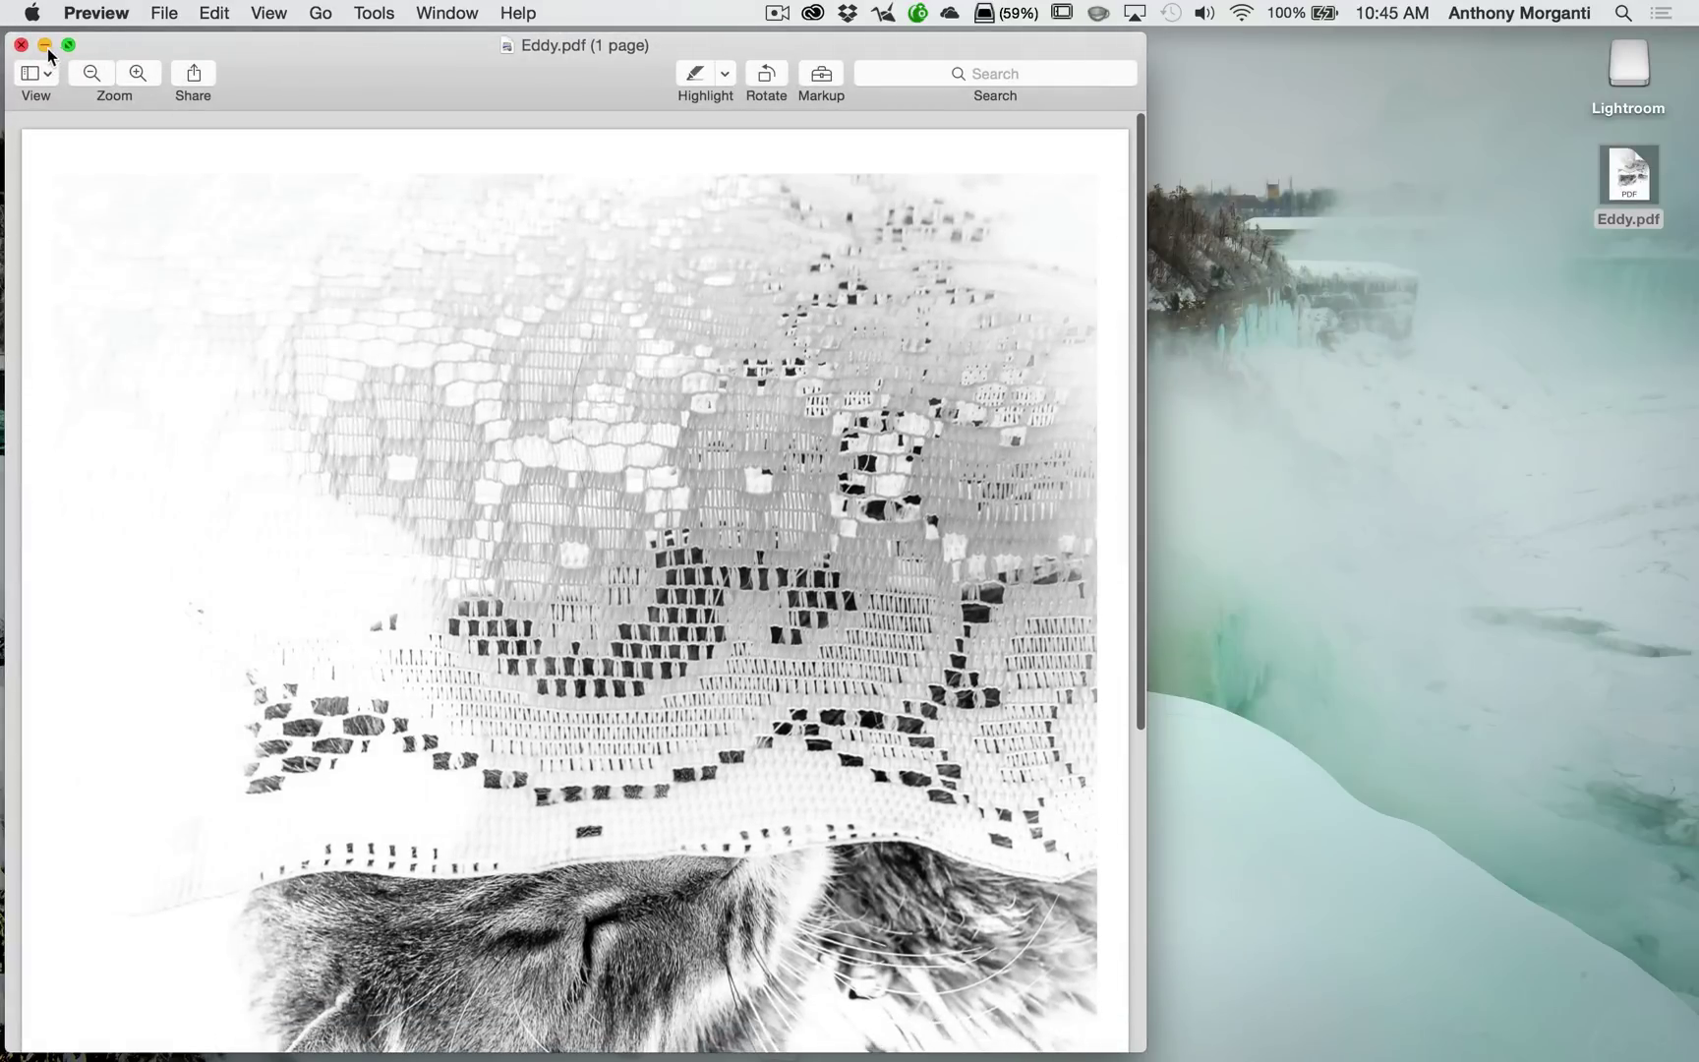
left_click(21, 45)
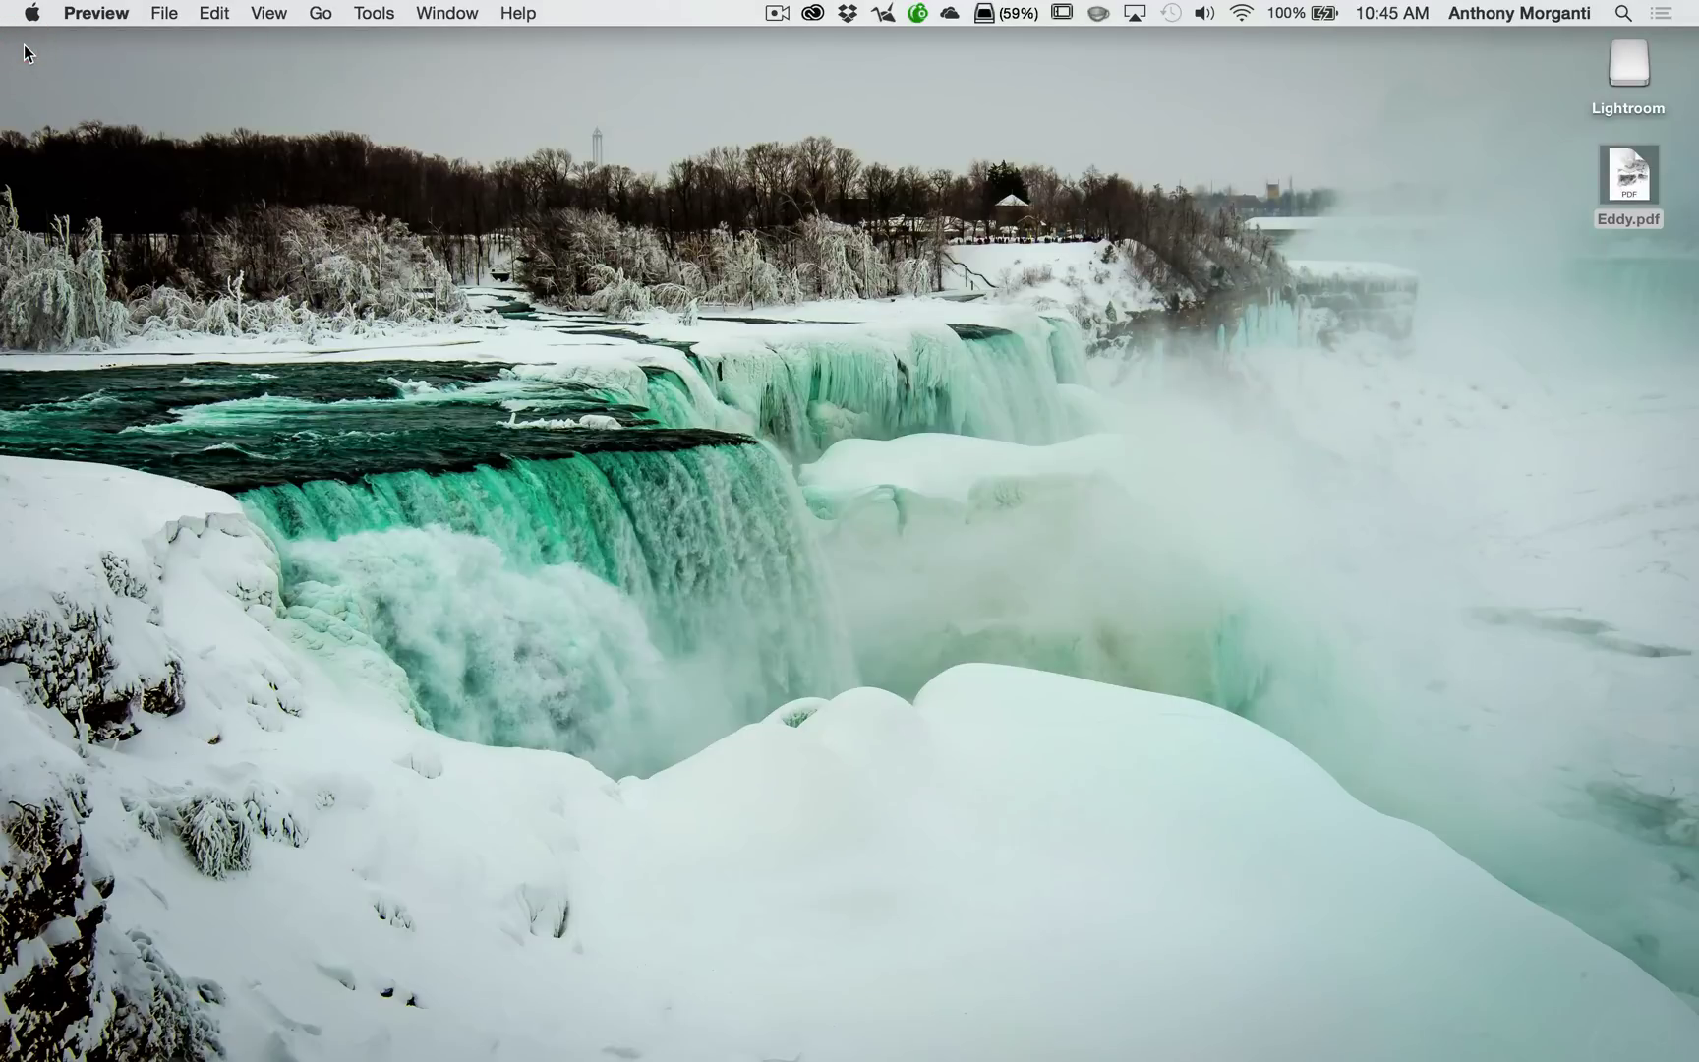
mouse_move(1227, 1050)
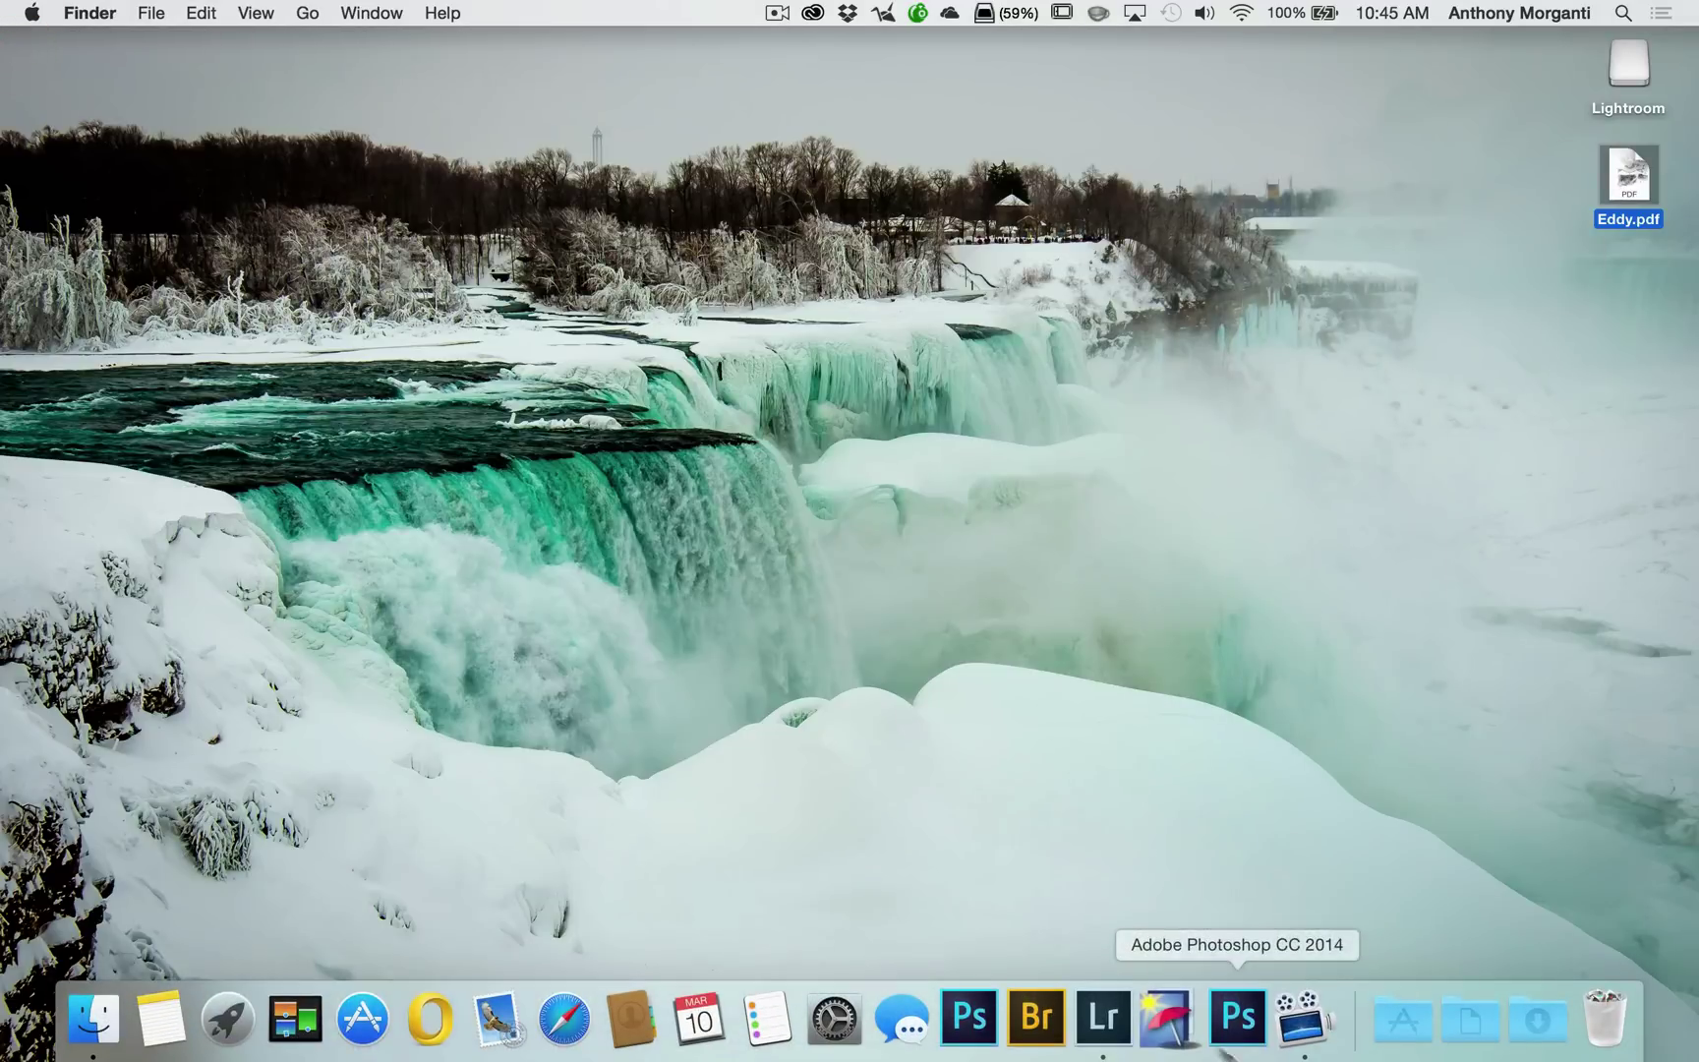
left_click(1105, 1018)
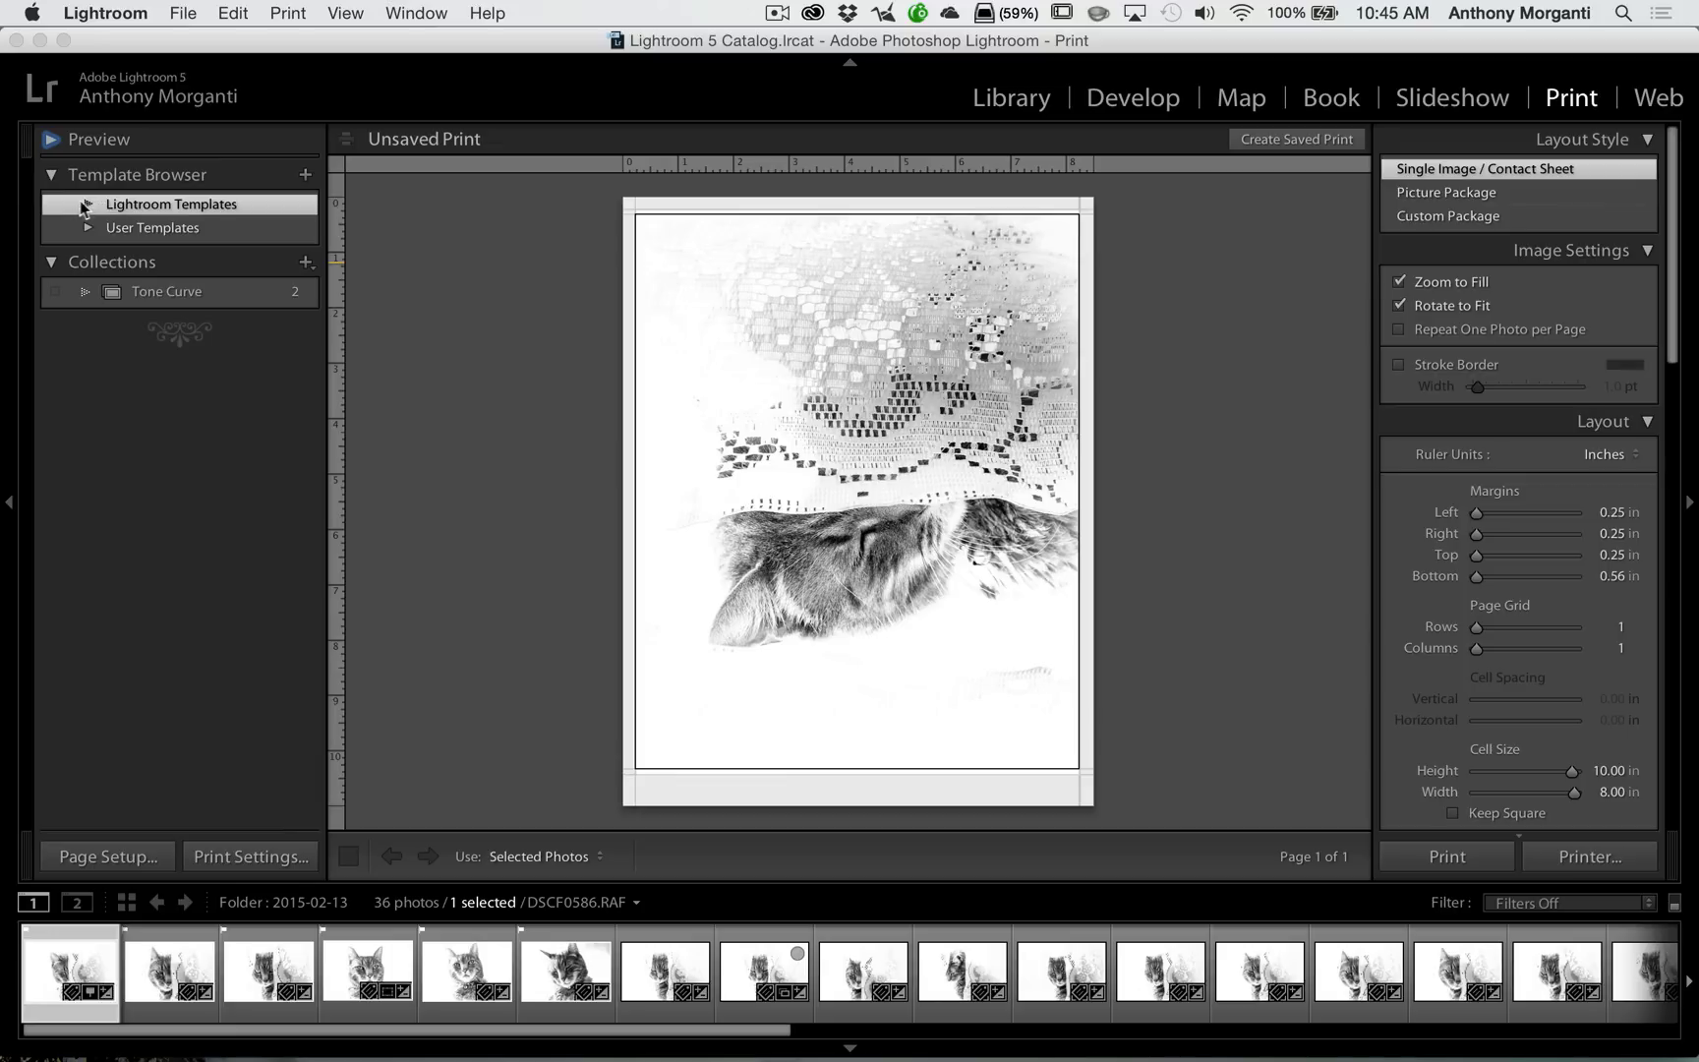
Expand the Lightroom Templates folder and browse the templates from (1) 4 x 6 to Triptych.
left_click(86, 207)
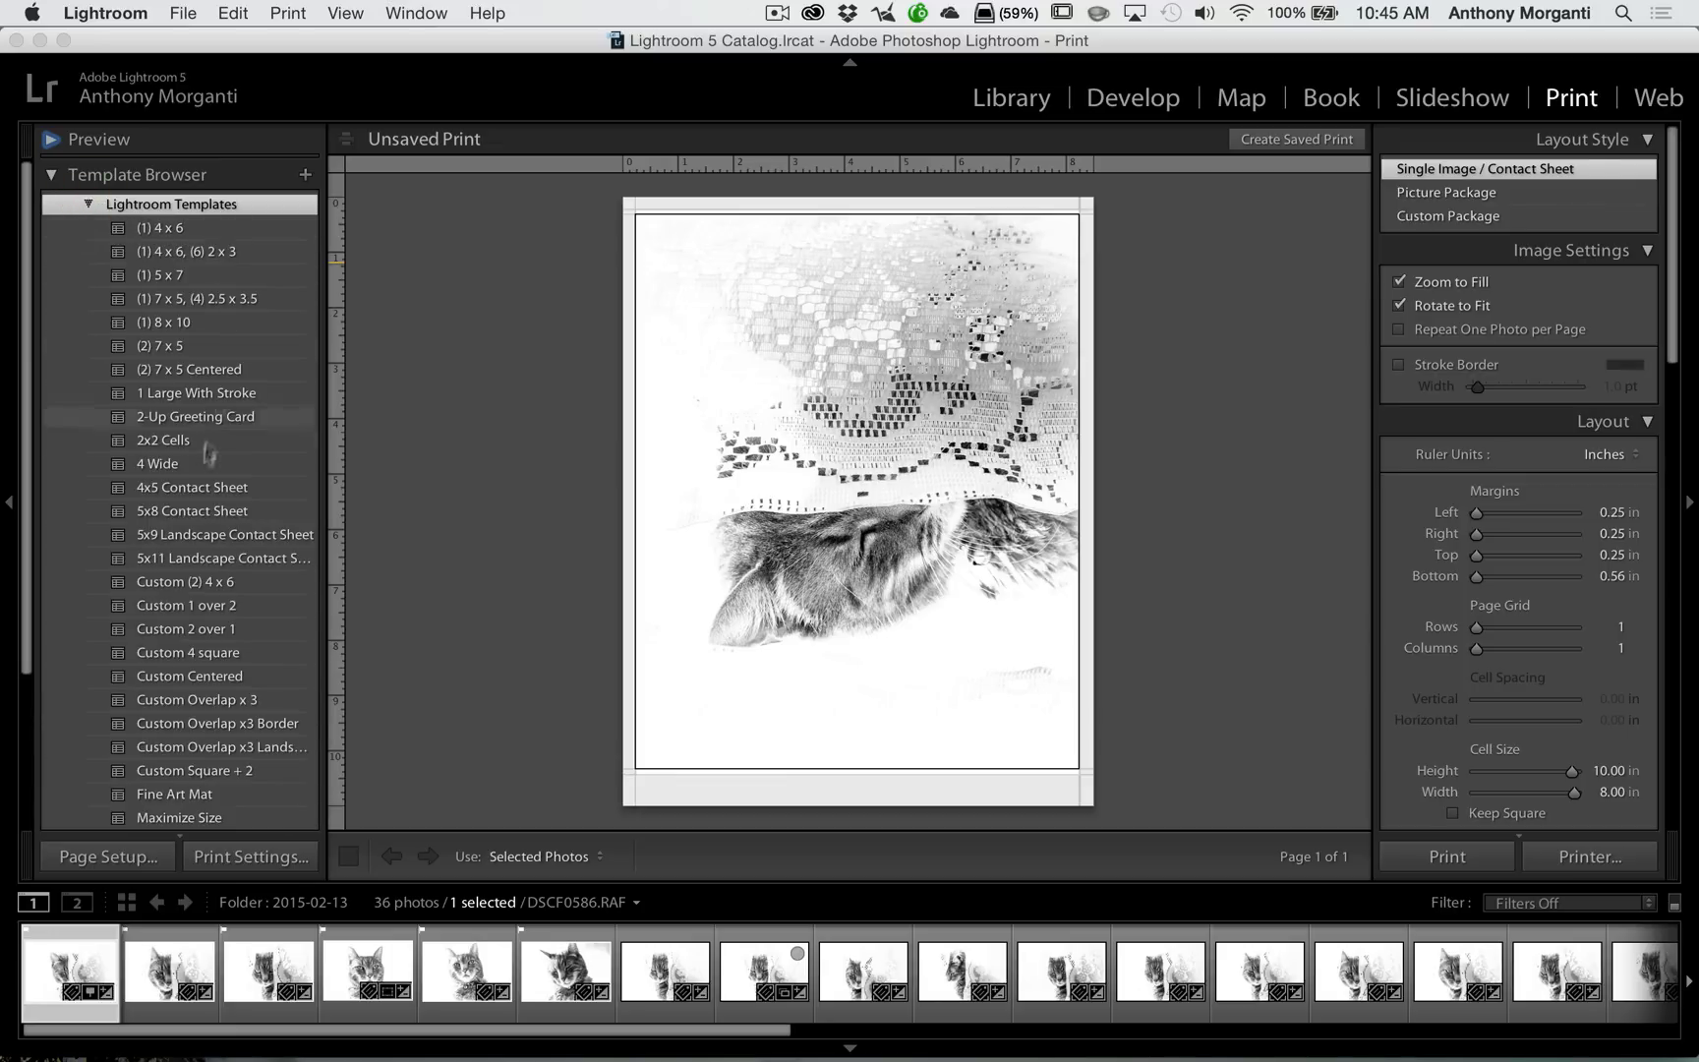
scroll(194, 649, "down", 1)
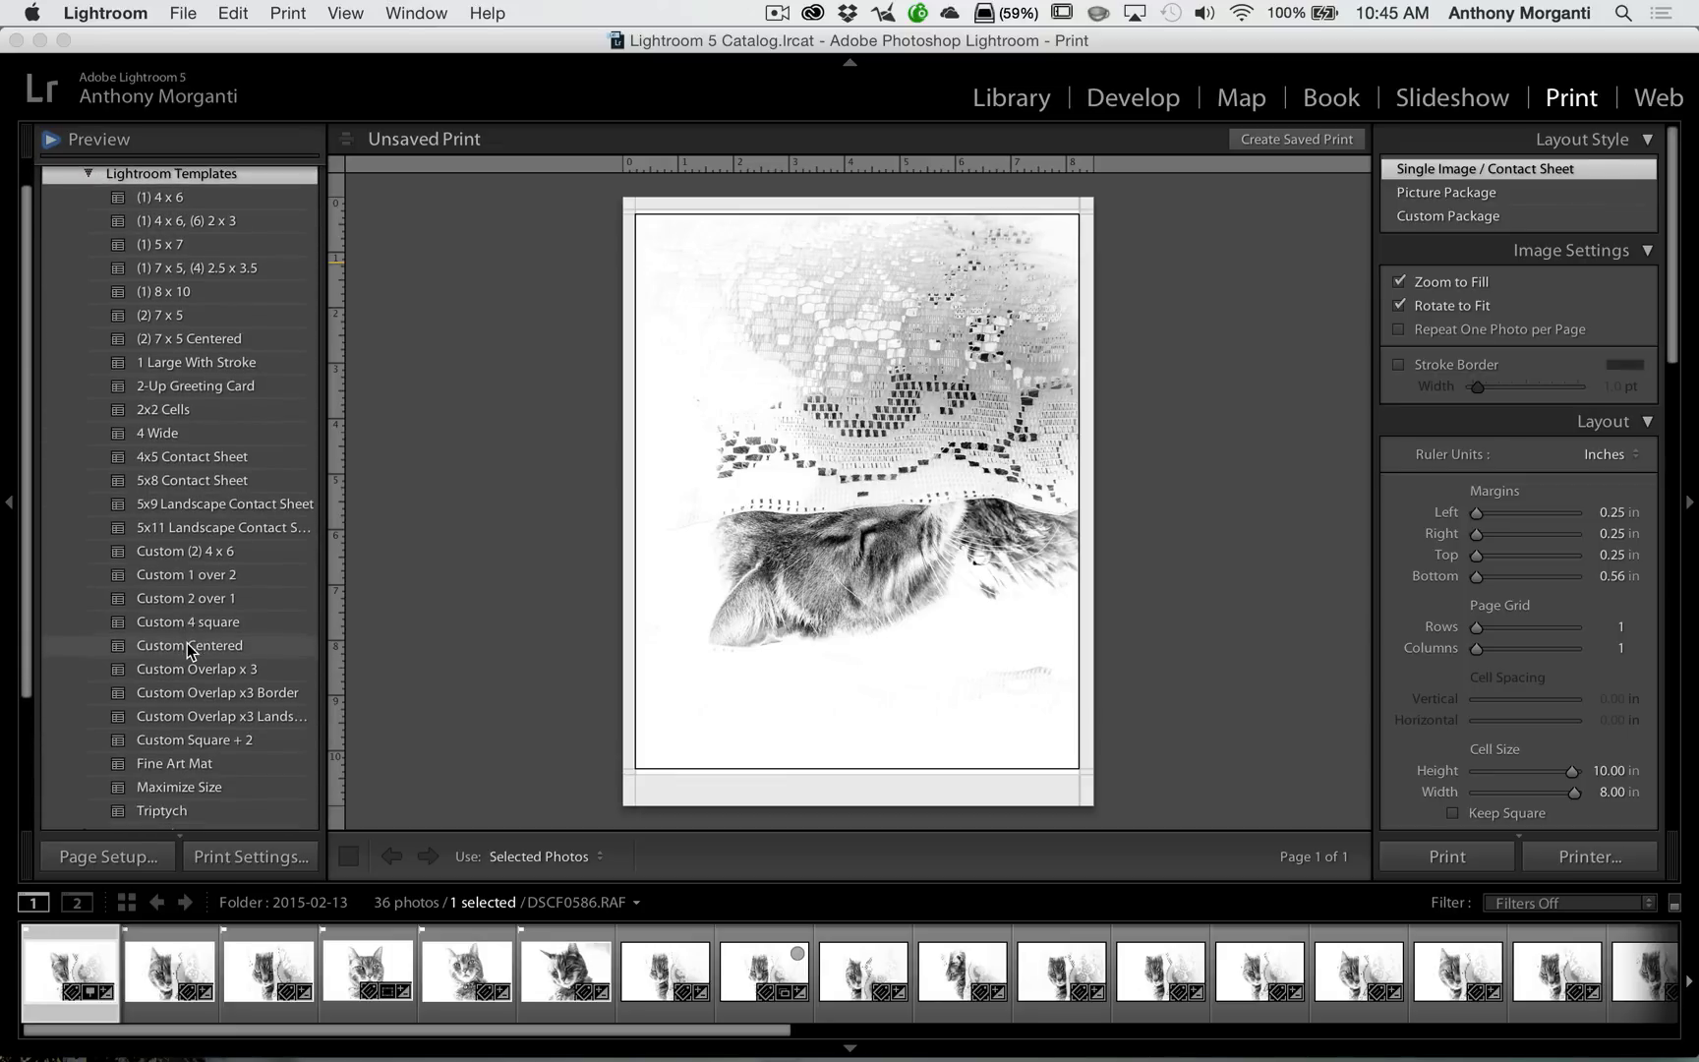
scroll(211, 590, "up", 1)
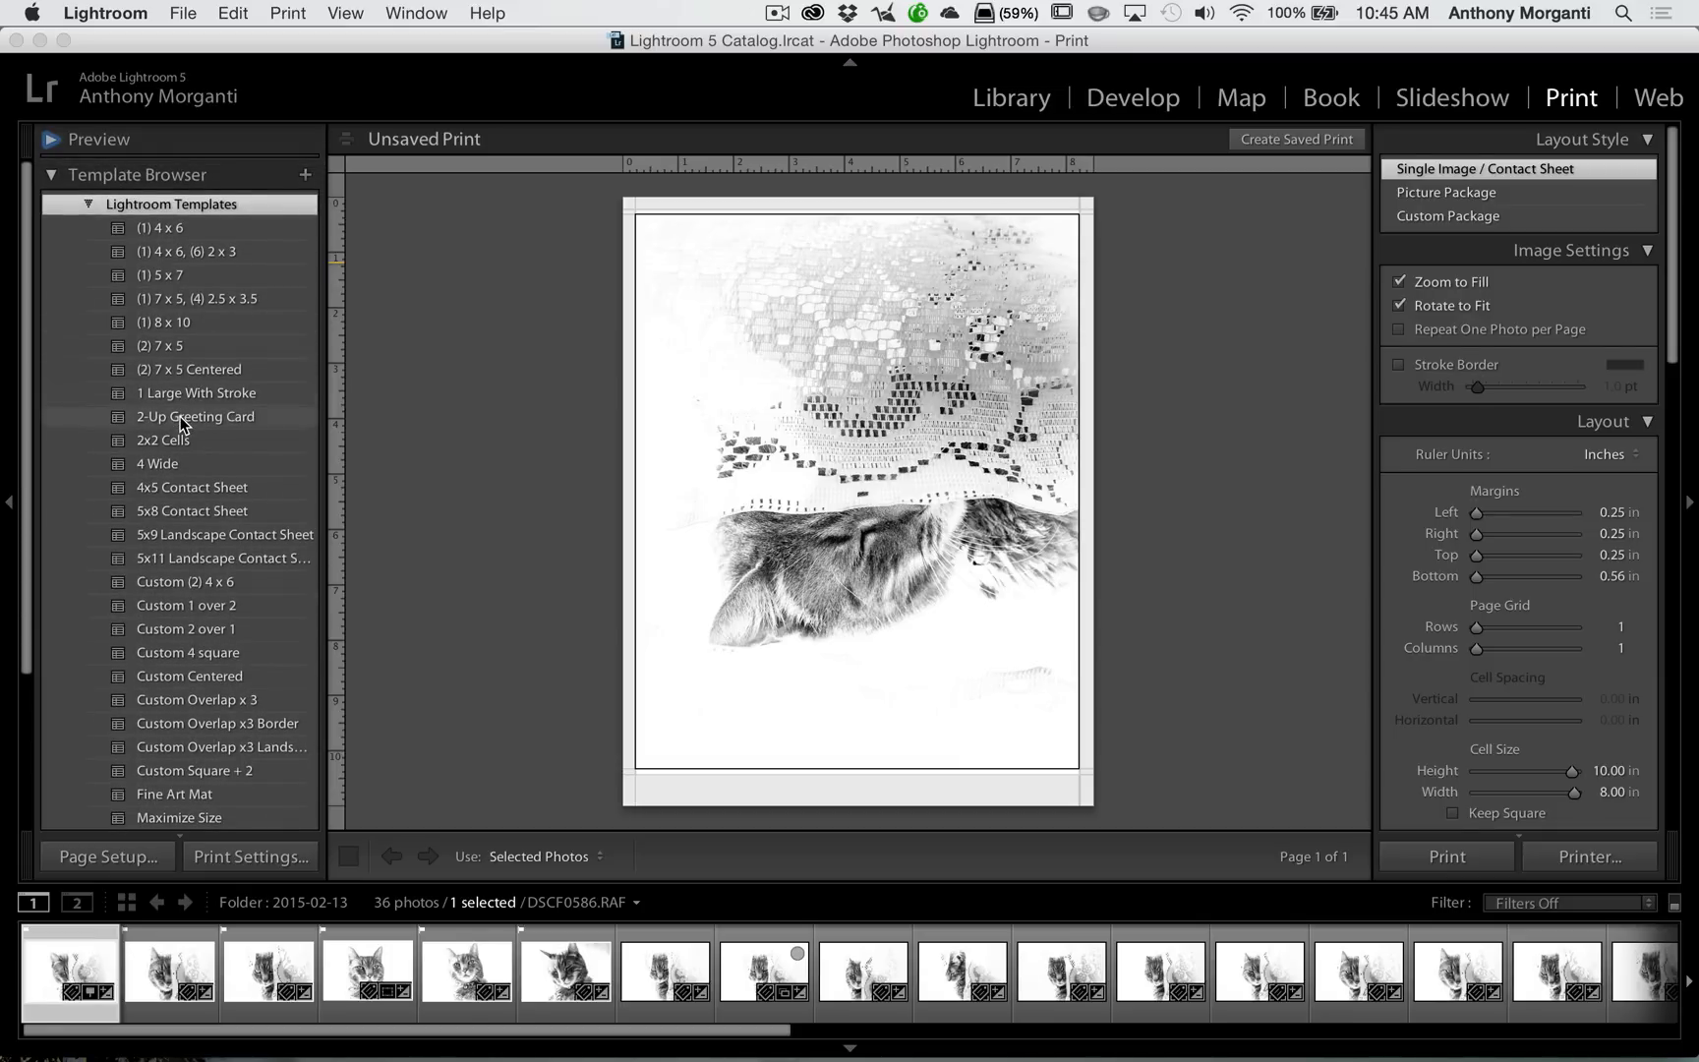
Apply the 5x8 Contact Sheet template and select all 36 cat photos in the filmstrip.
left_click(184, 512)
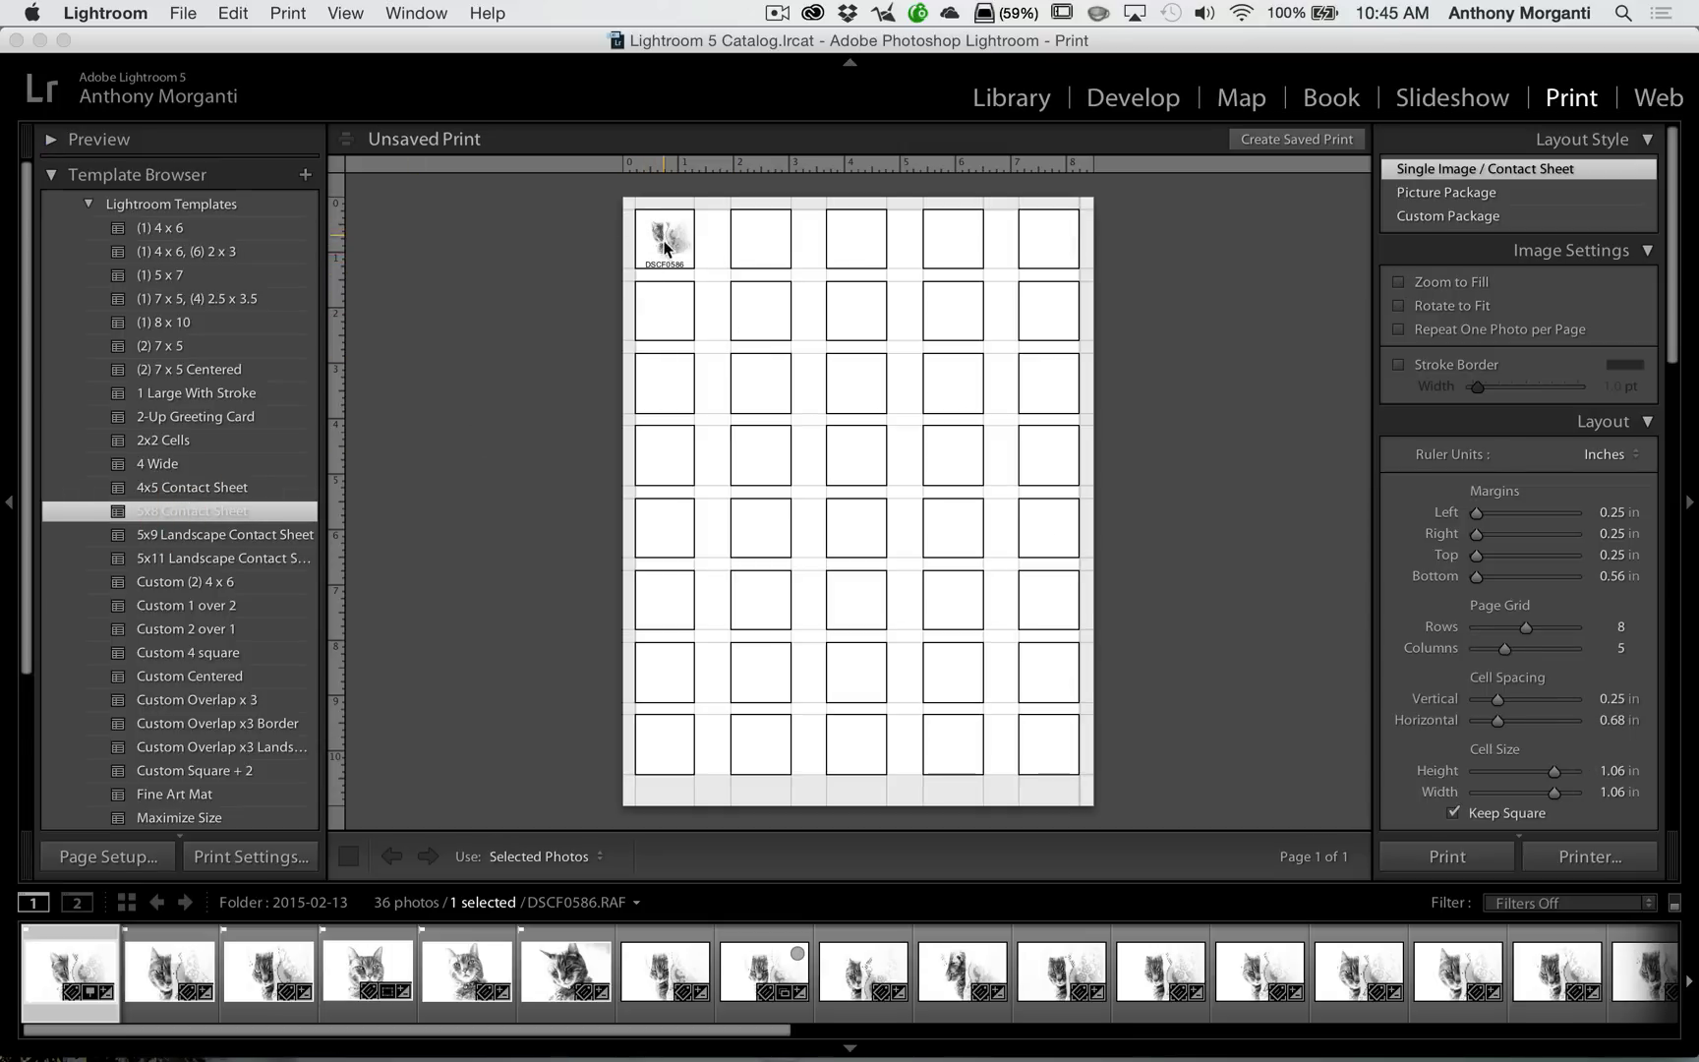
left_click(162, 958)
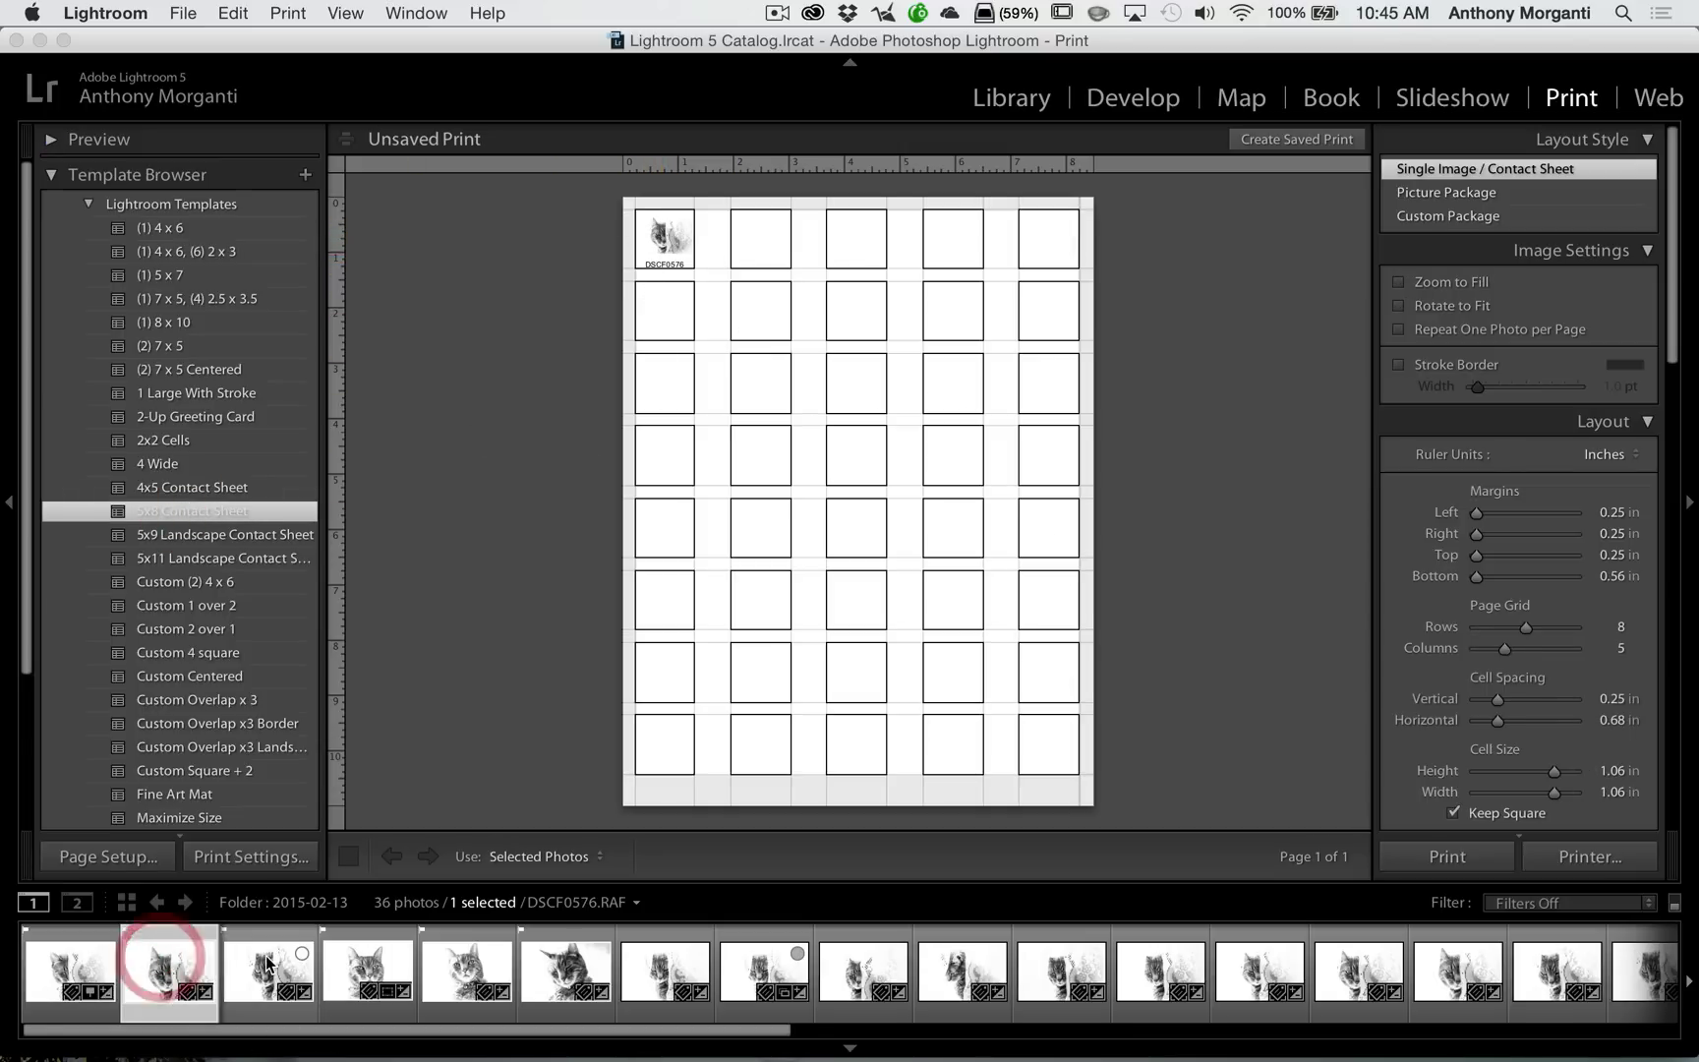
left_click(267, 963)
key("Left")
key("Left")
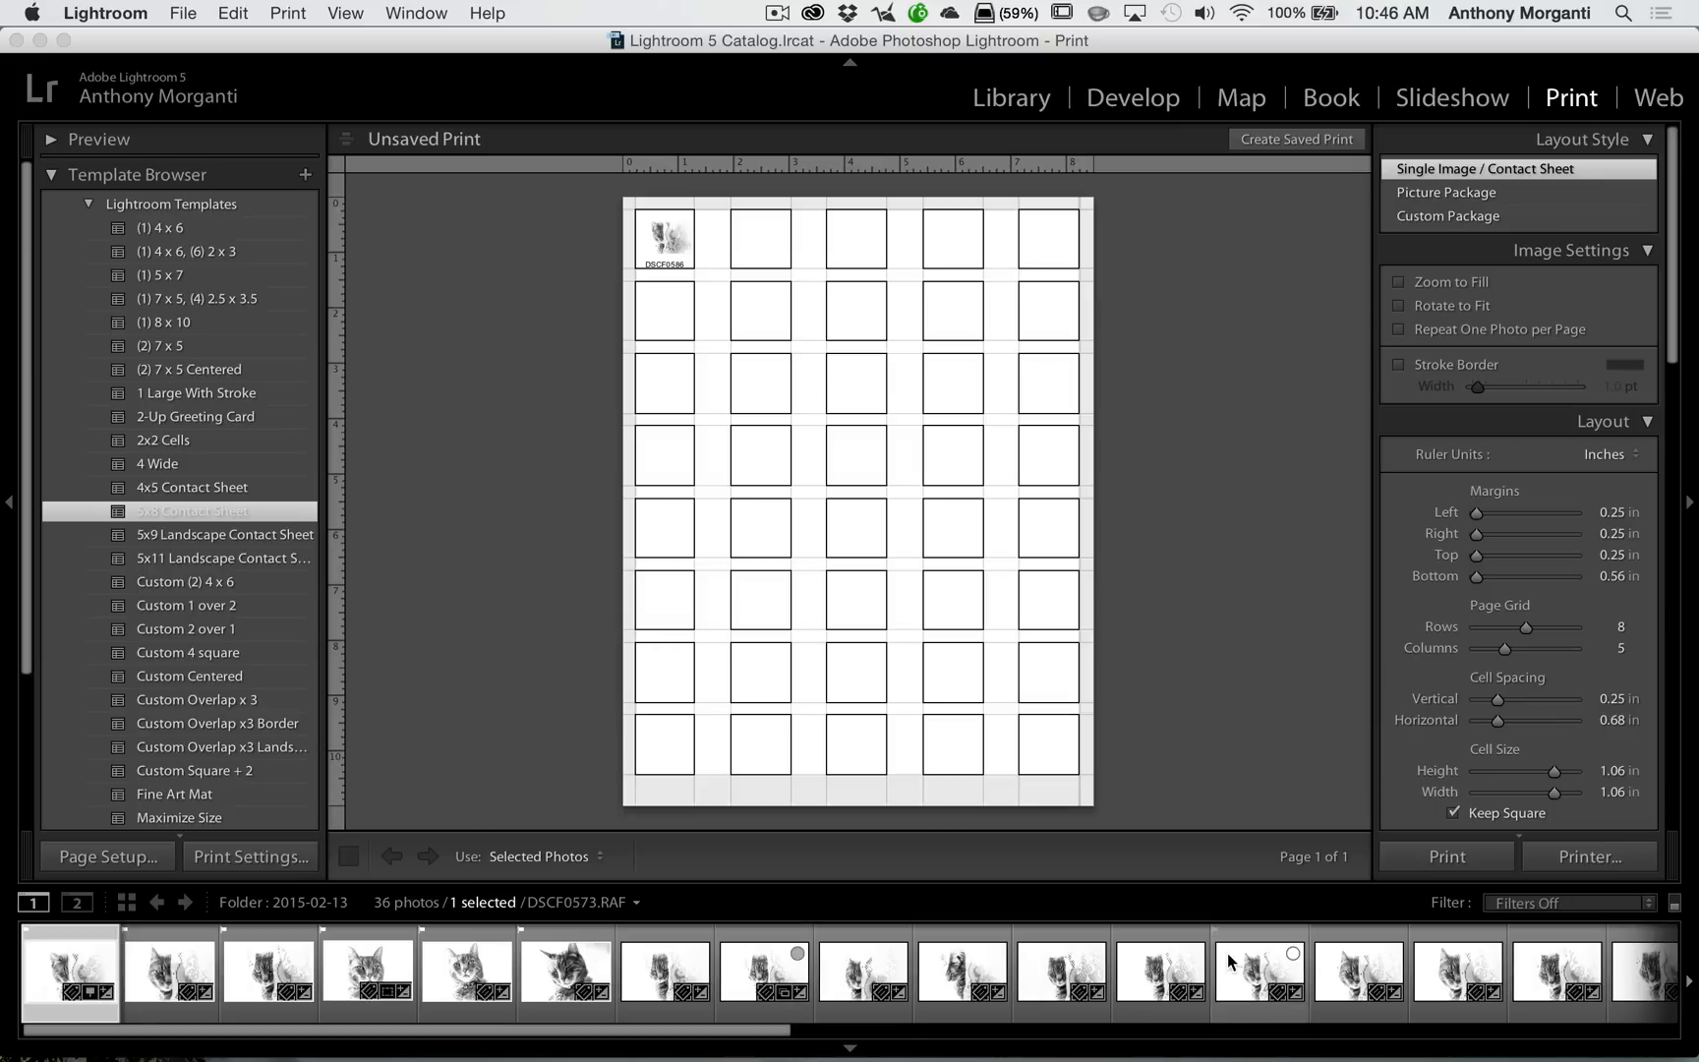
scroll(1229, 962, "right", 10)
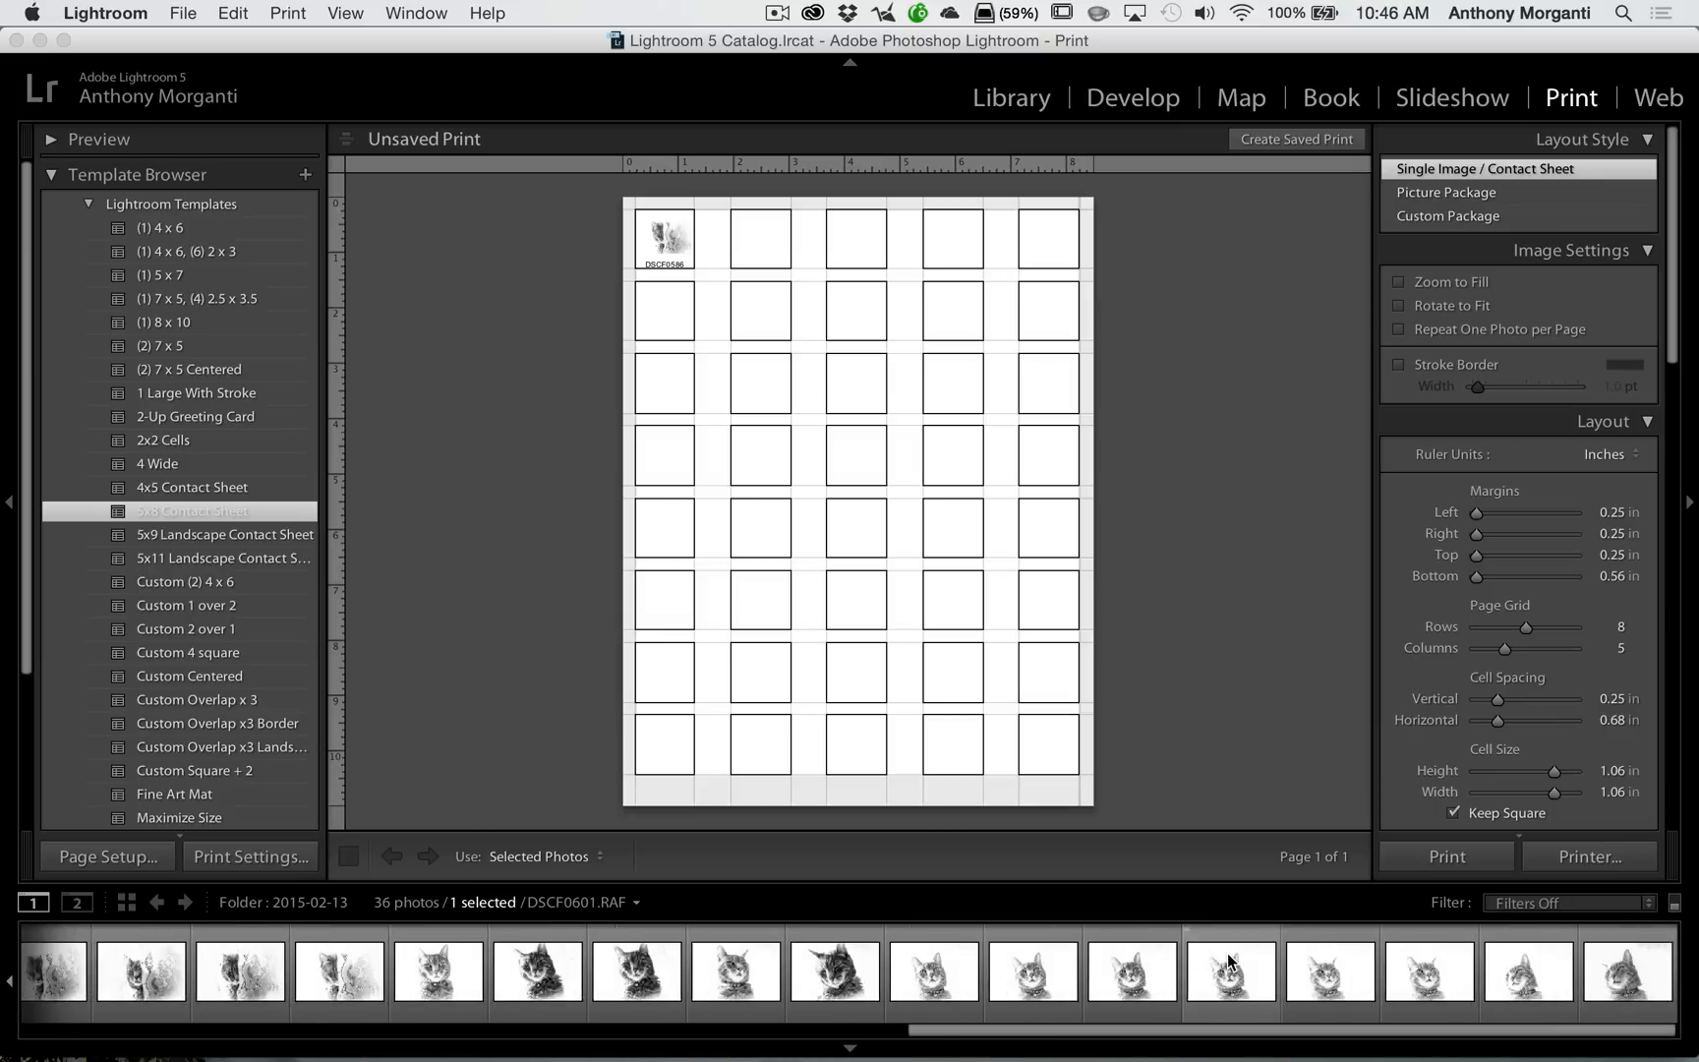
left_click(1608, 971, "shift")
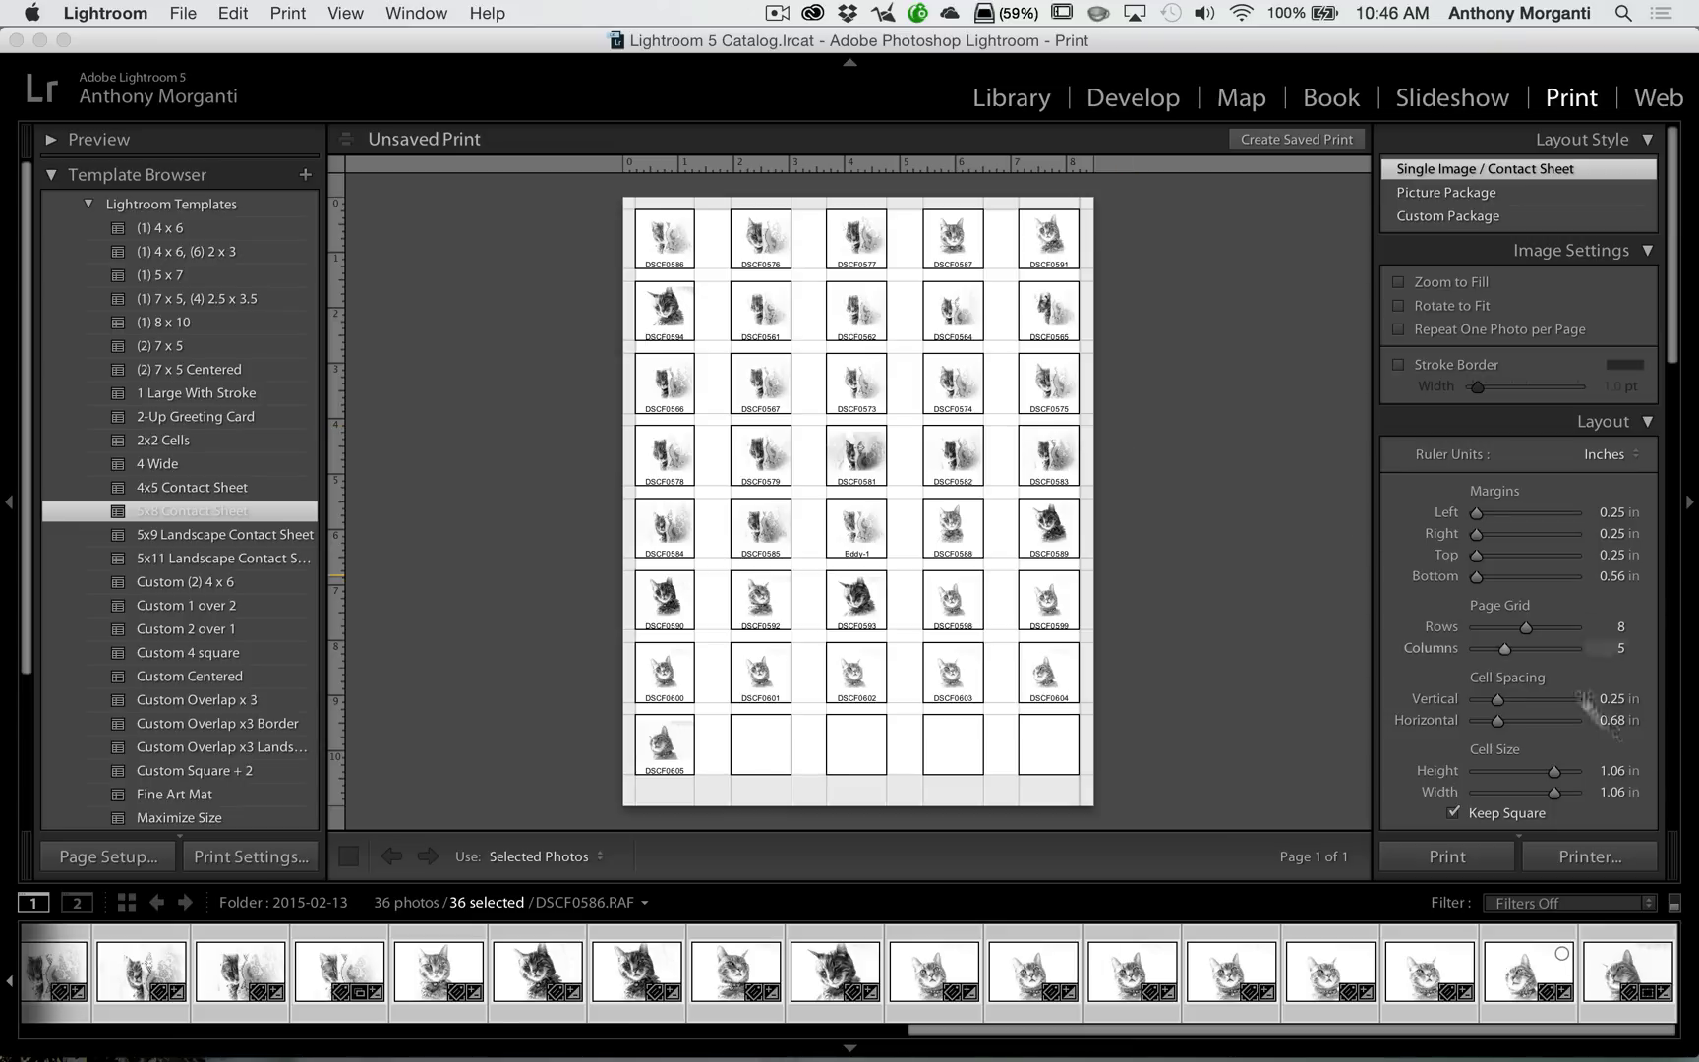
left_click(1590, 856)
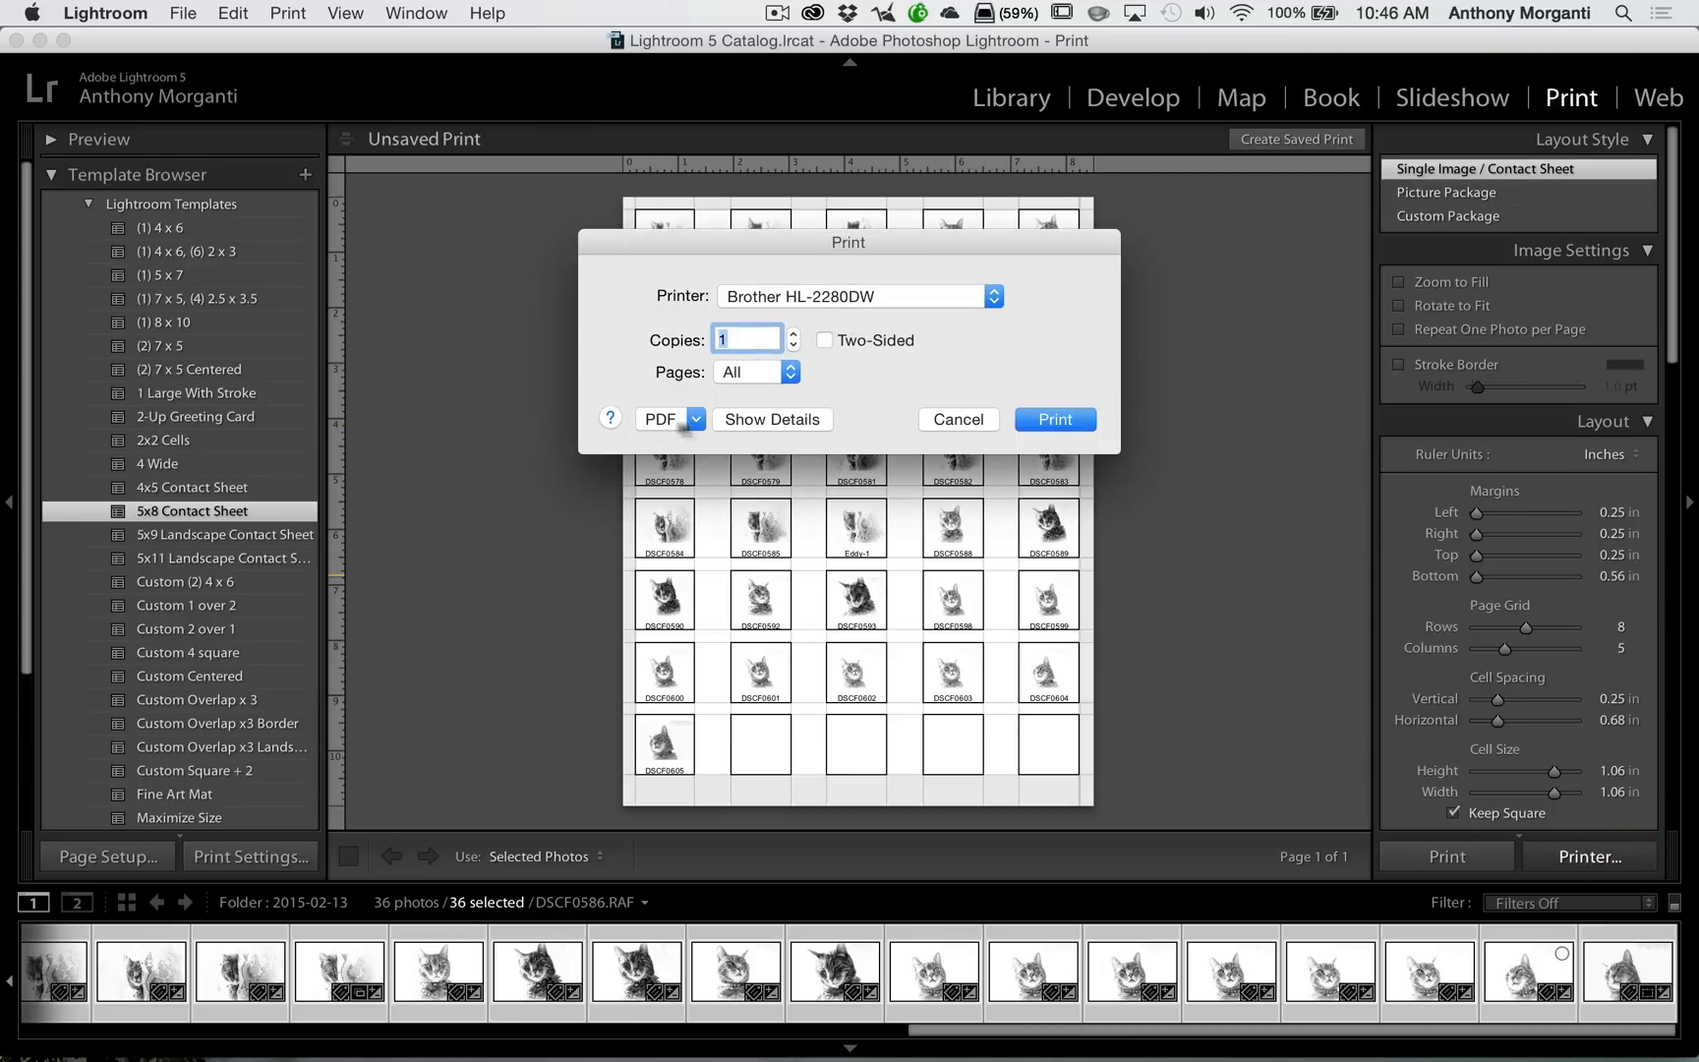
left_click(952, 421)
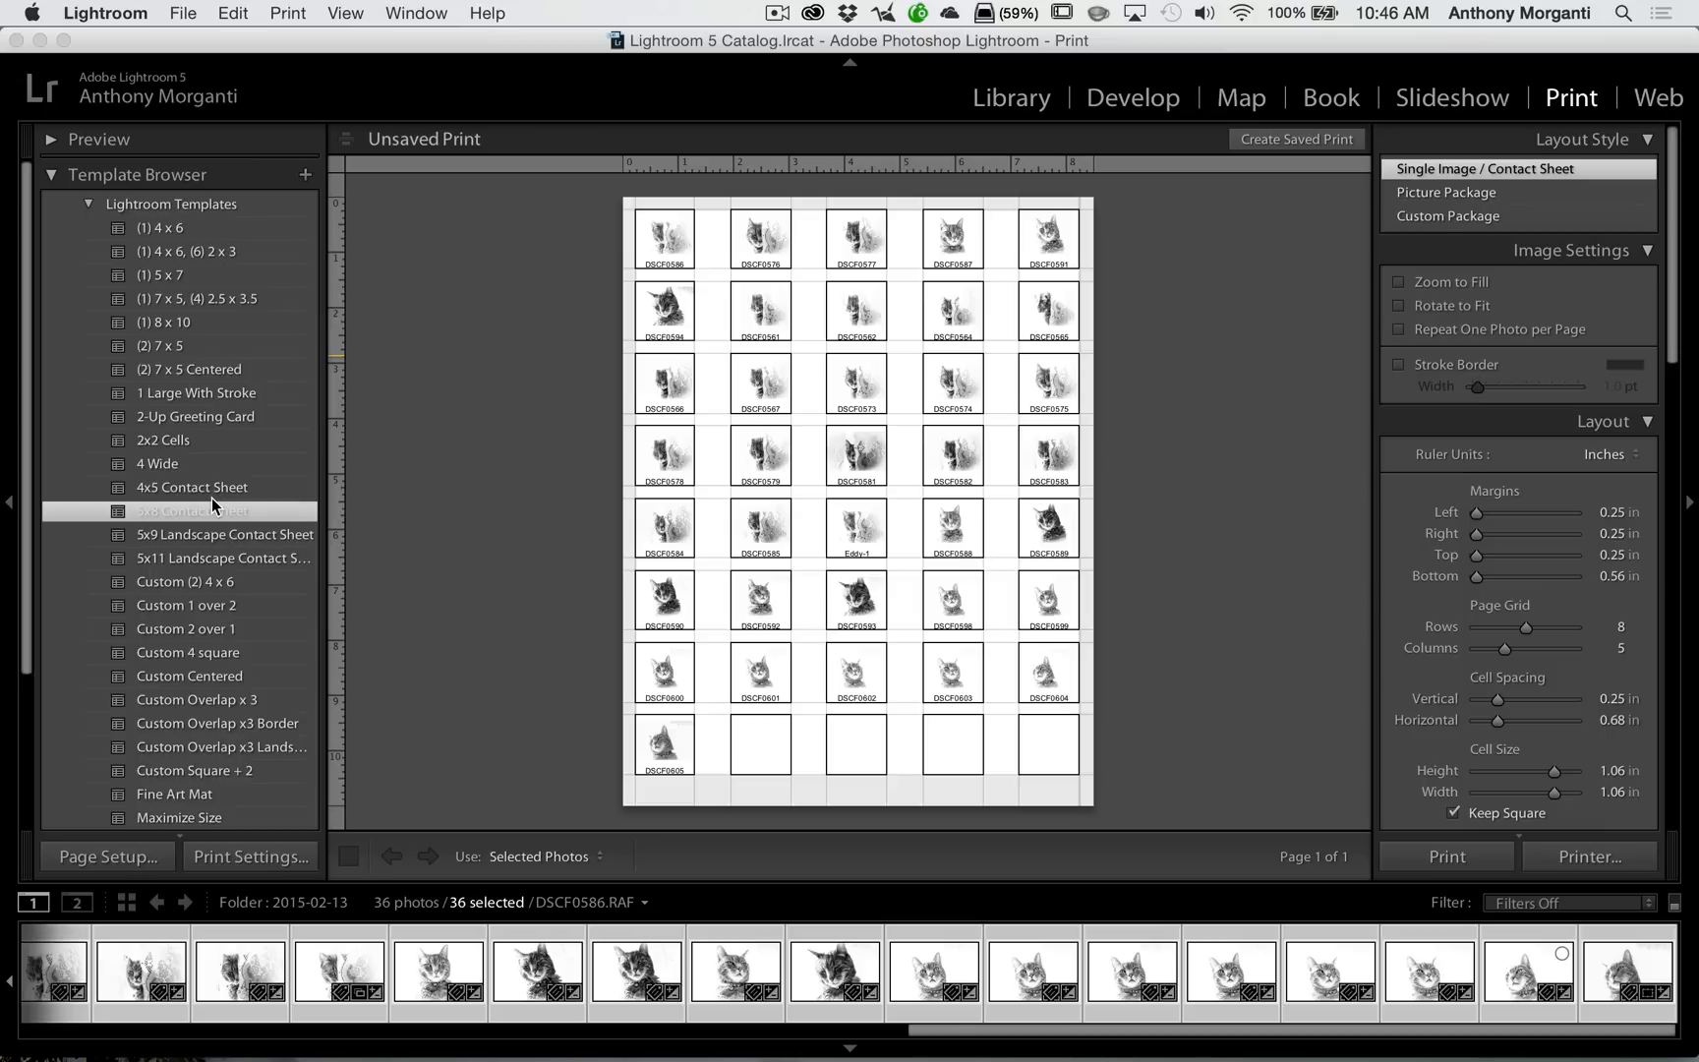
Scroll the filmstrip back to its start and select only DSCF0586.
scroll(119, 971, "left", 5)
scroll(120, 971, "left", 5)
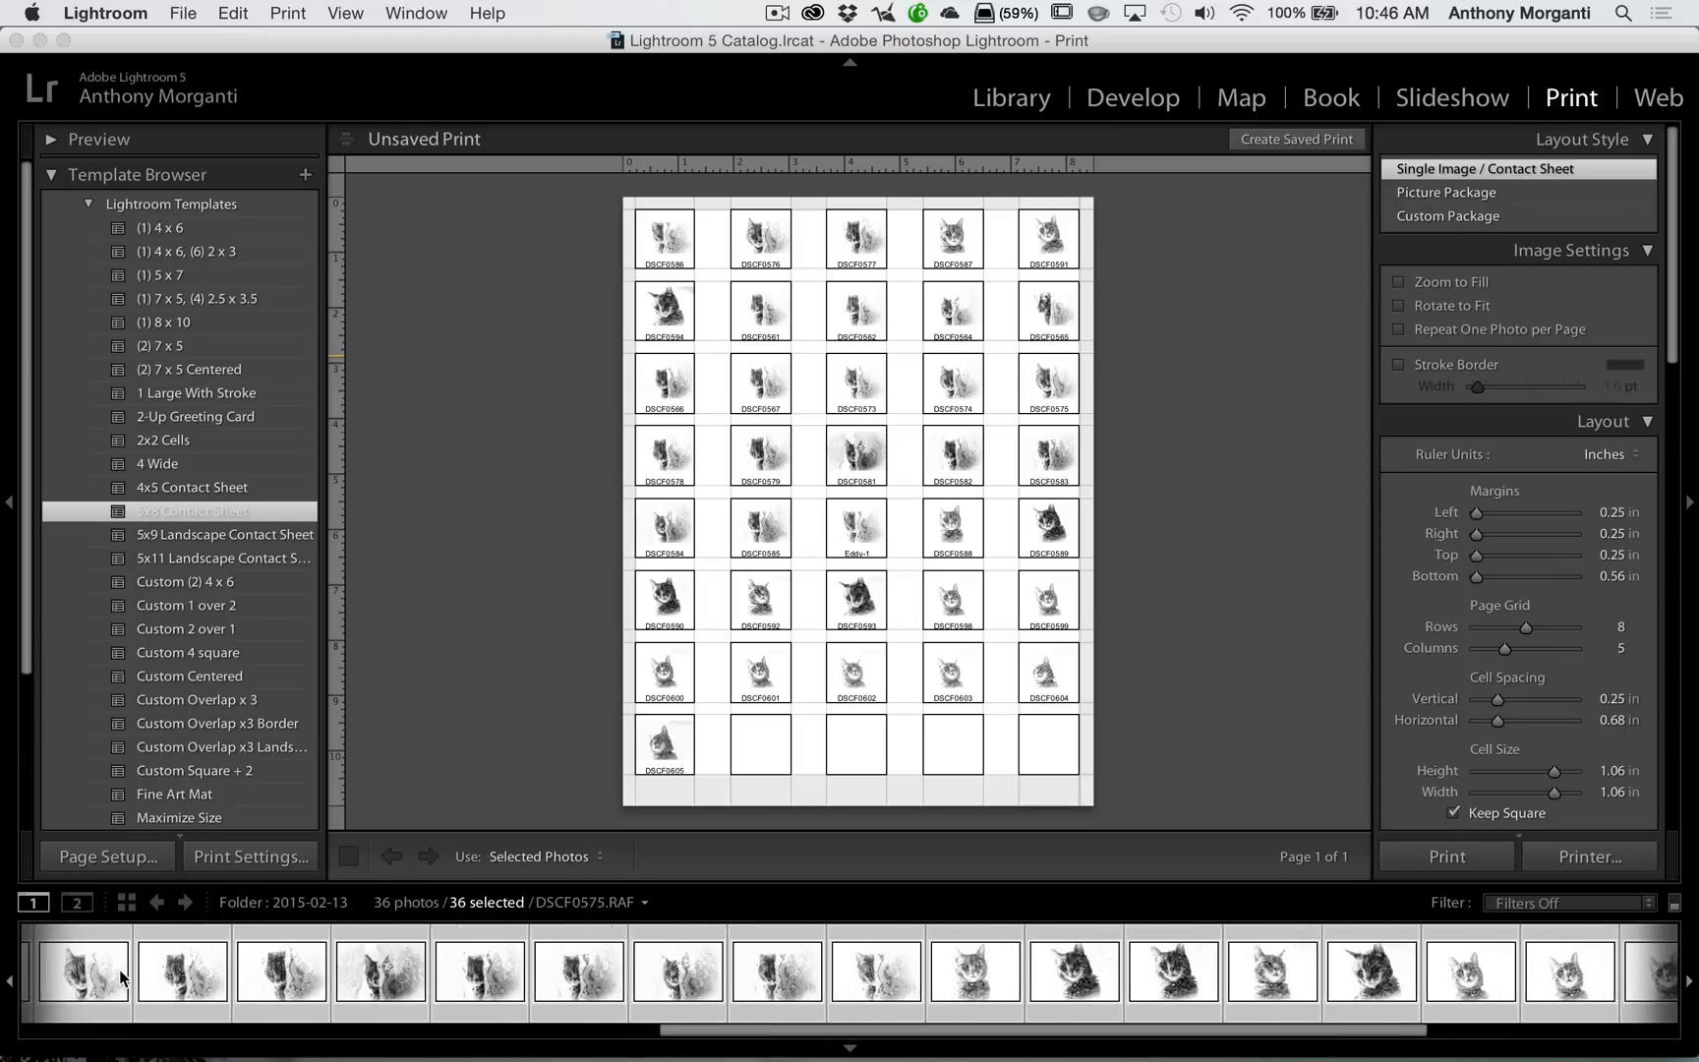
left_click(61, 961)
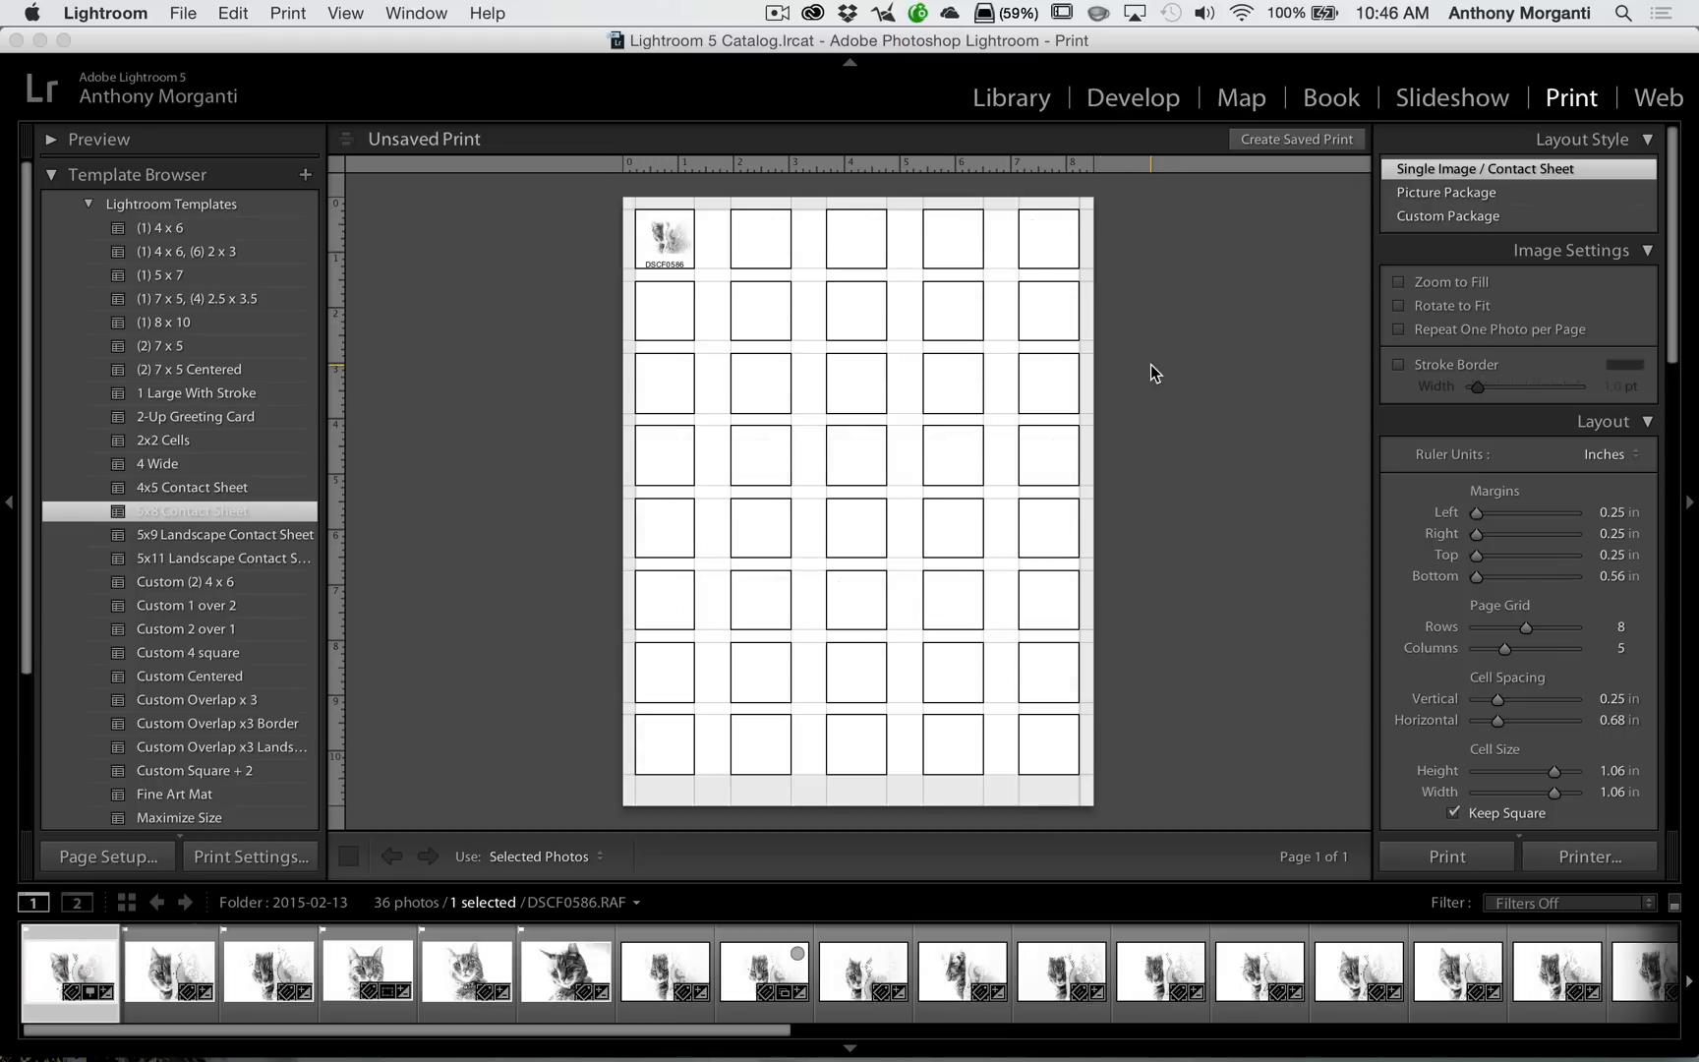
Open the Book module and use Clear Book to empty the auto-filled layout.
left_click(1332, 97)
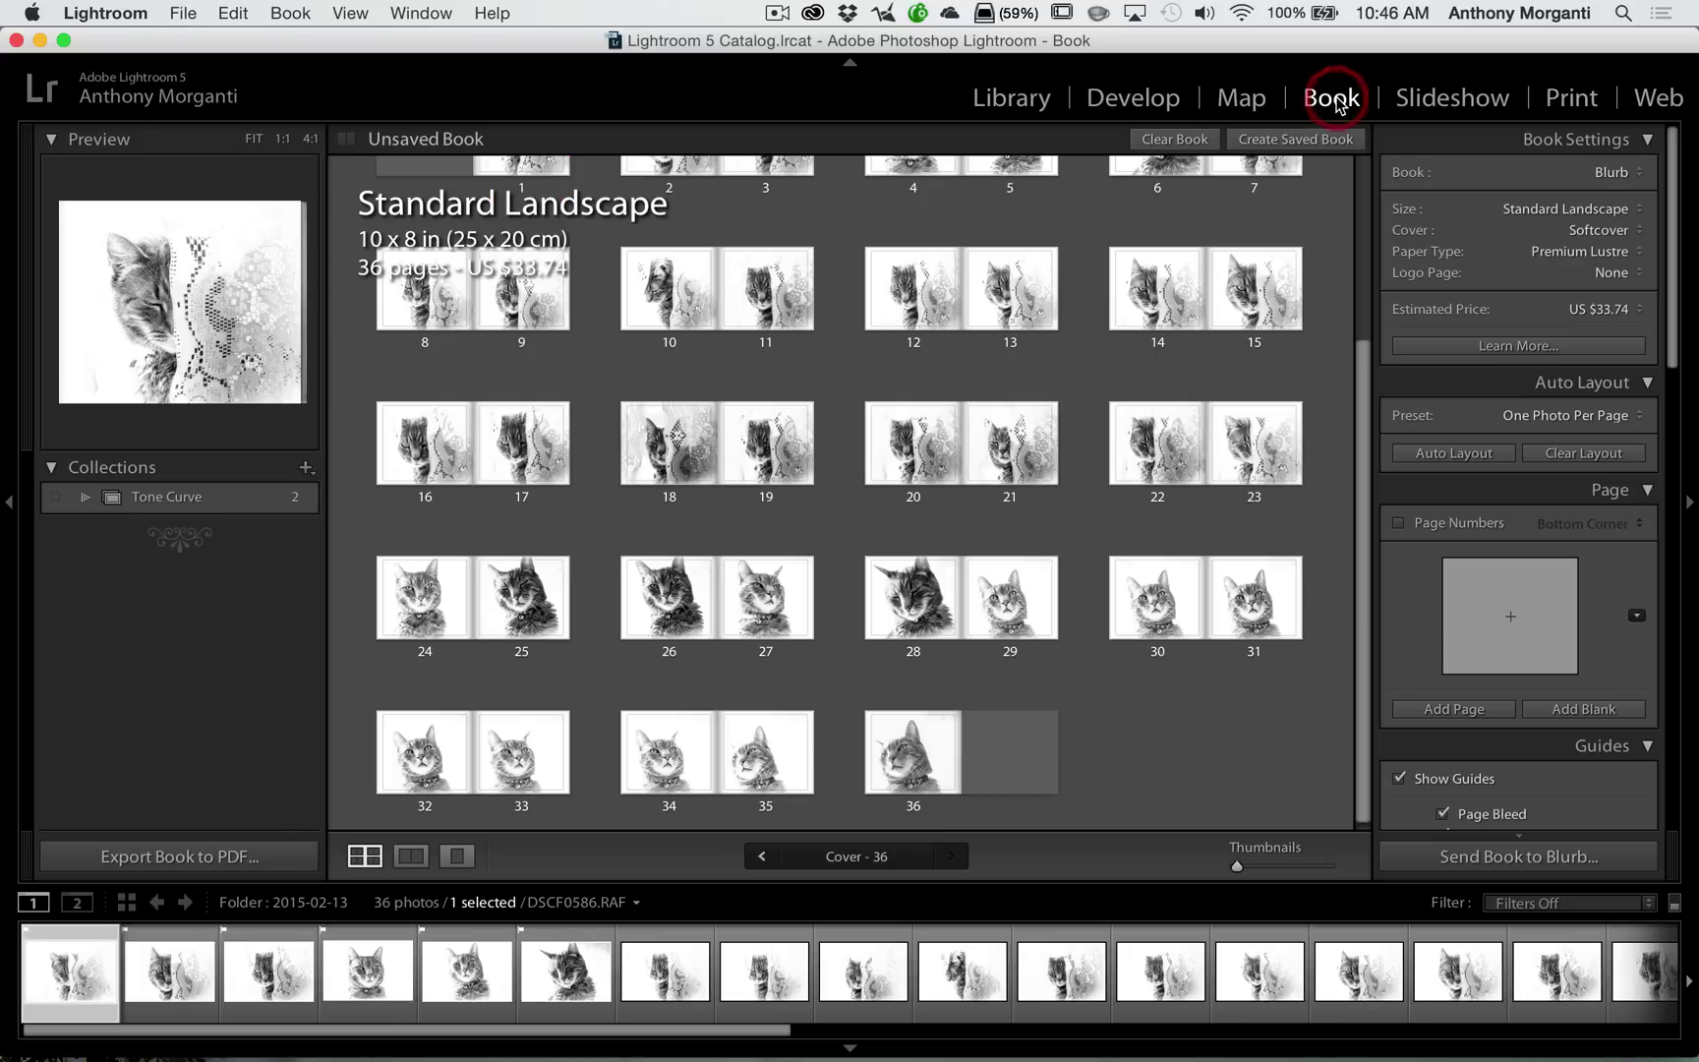
scroll(982, 390, "up", 5)
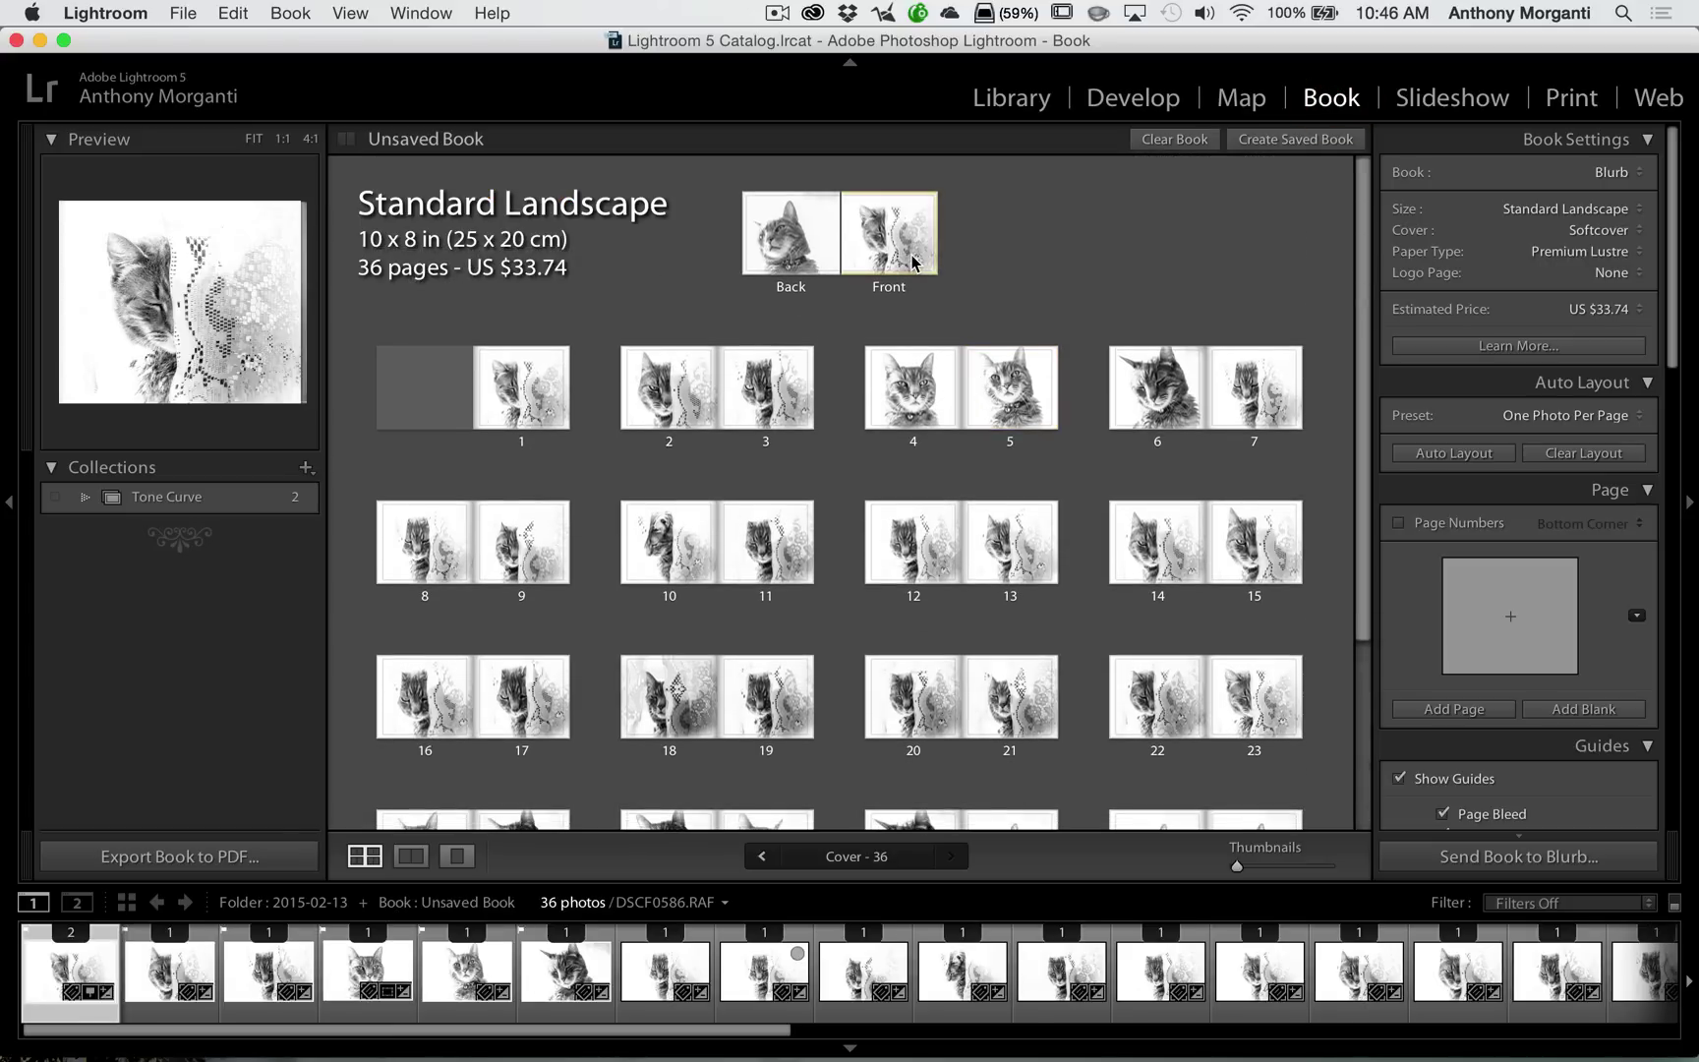
left_click(1166, 141)
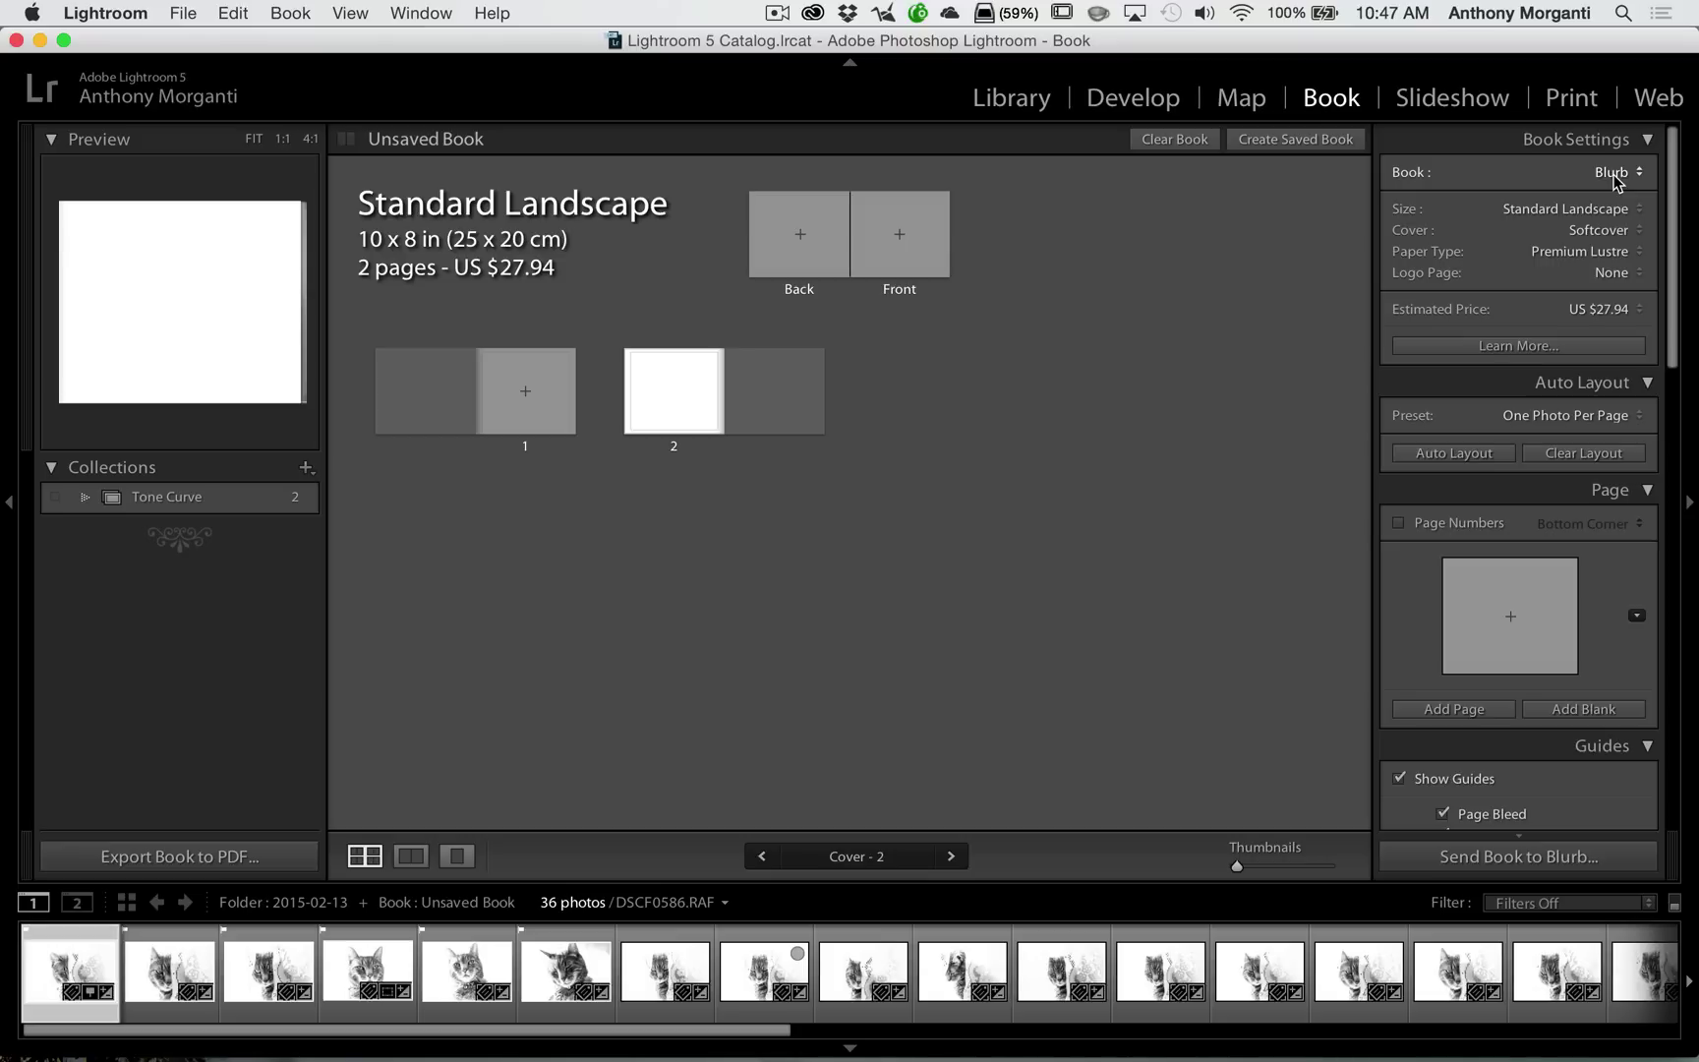
Set Book to PDF and Cover to No Cover, then drag the first cat photo onto page 1.
left_click(1622, 174)
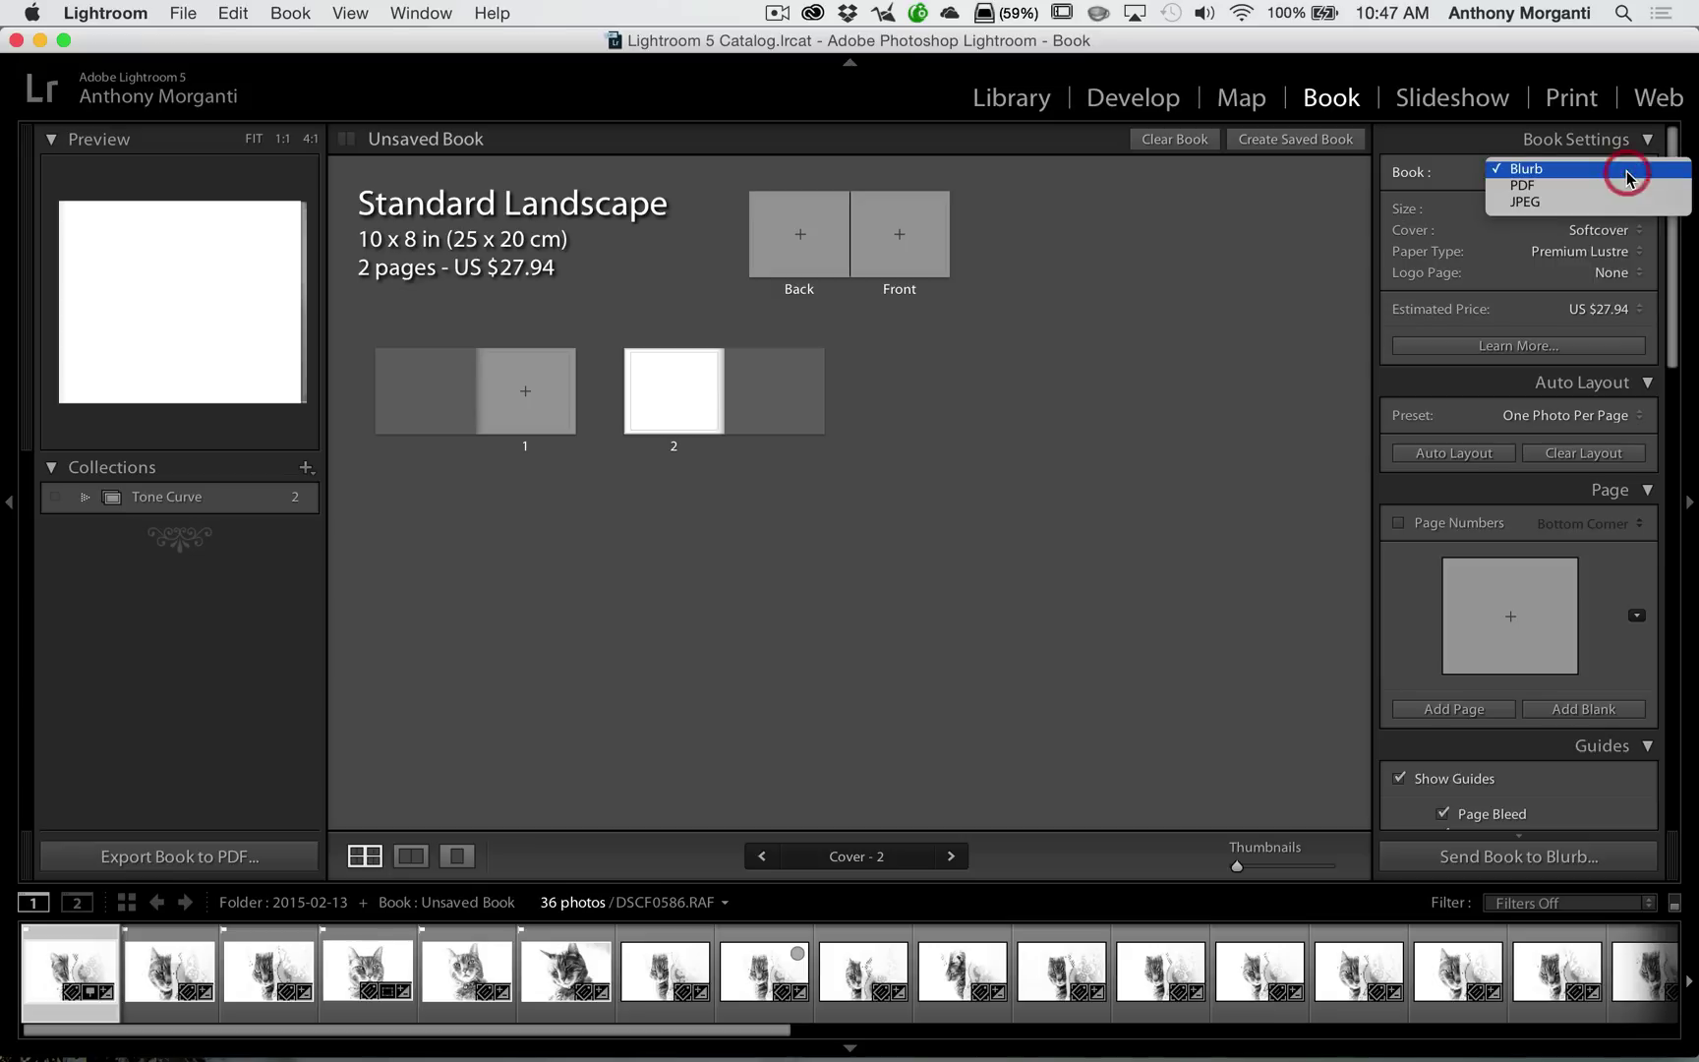
left_click(1536, 188)
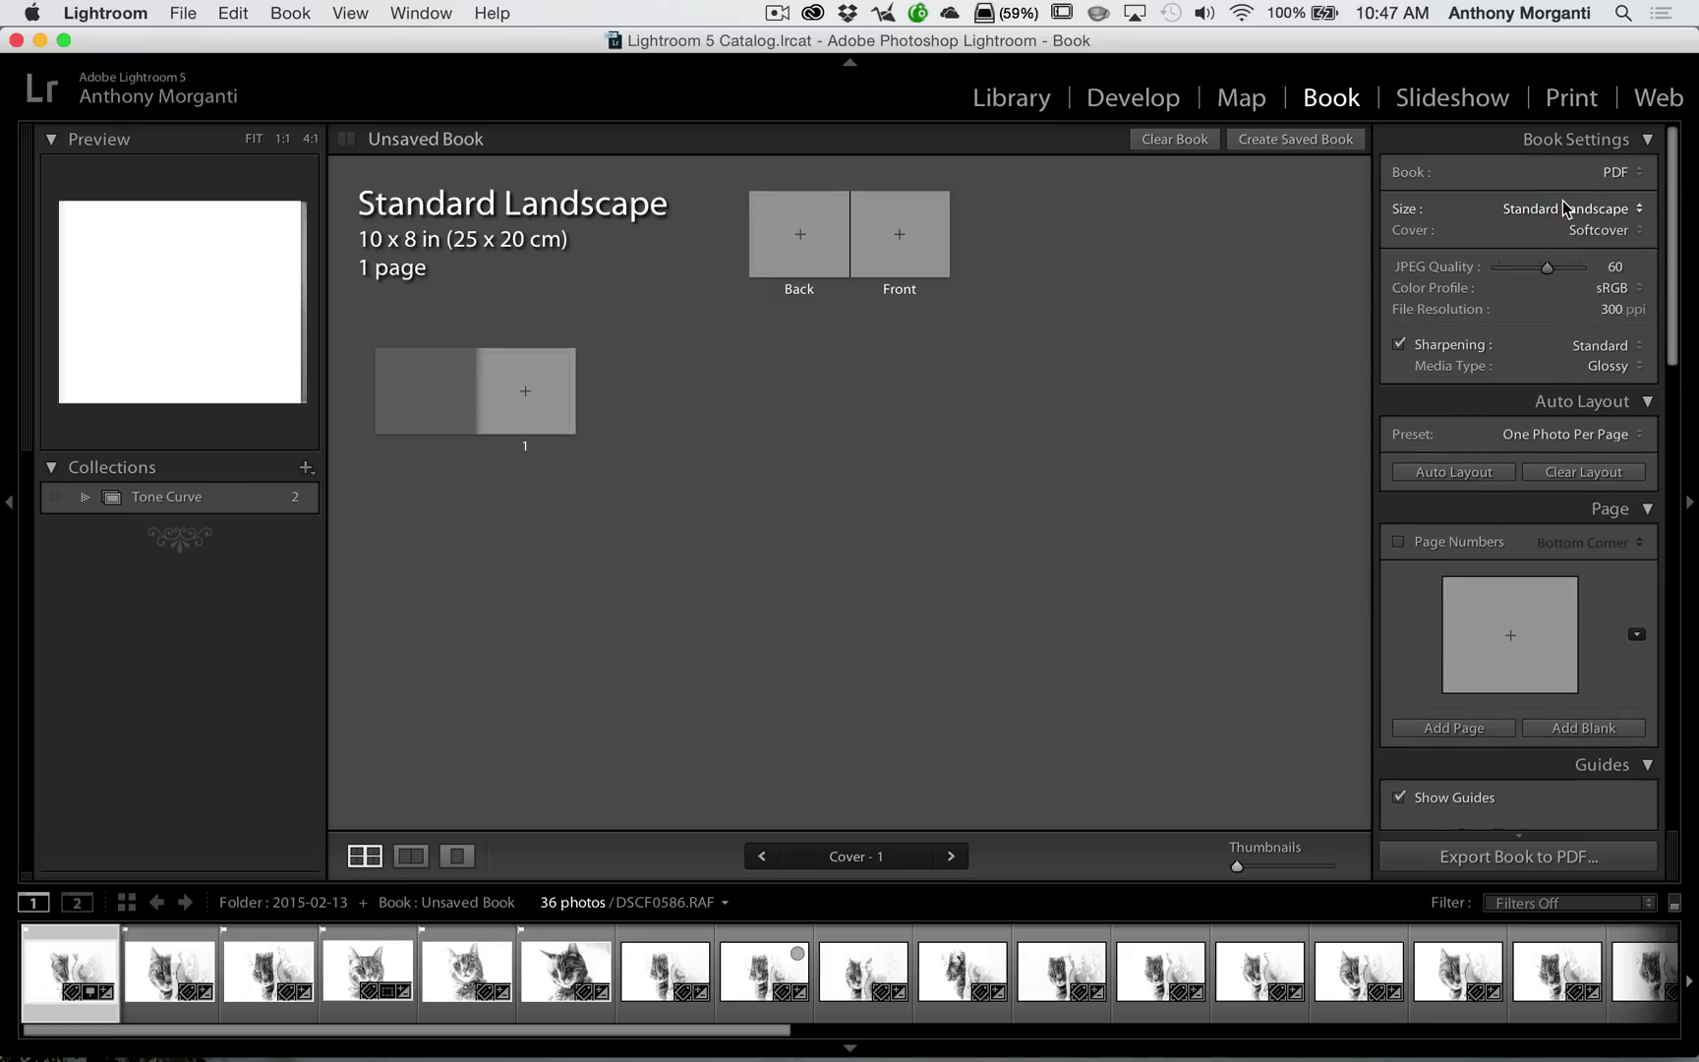
left_click(1612, 232)
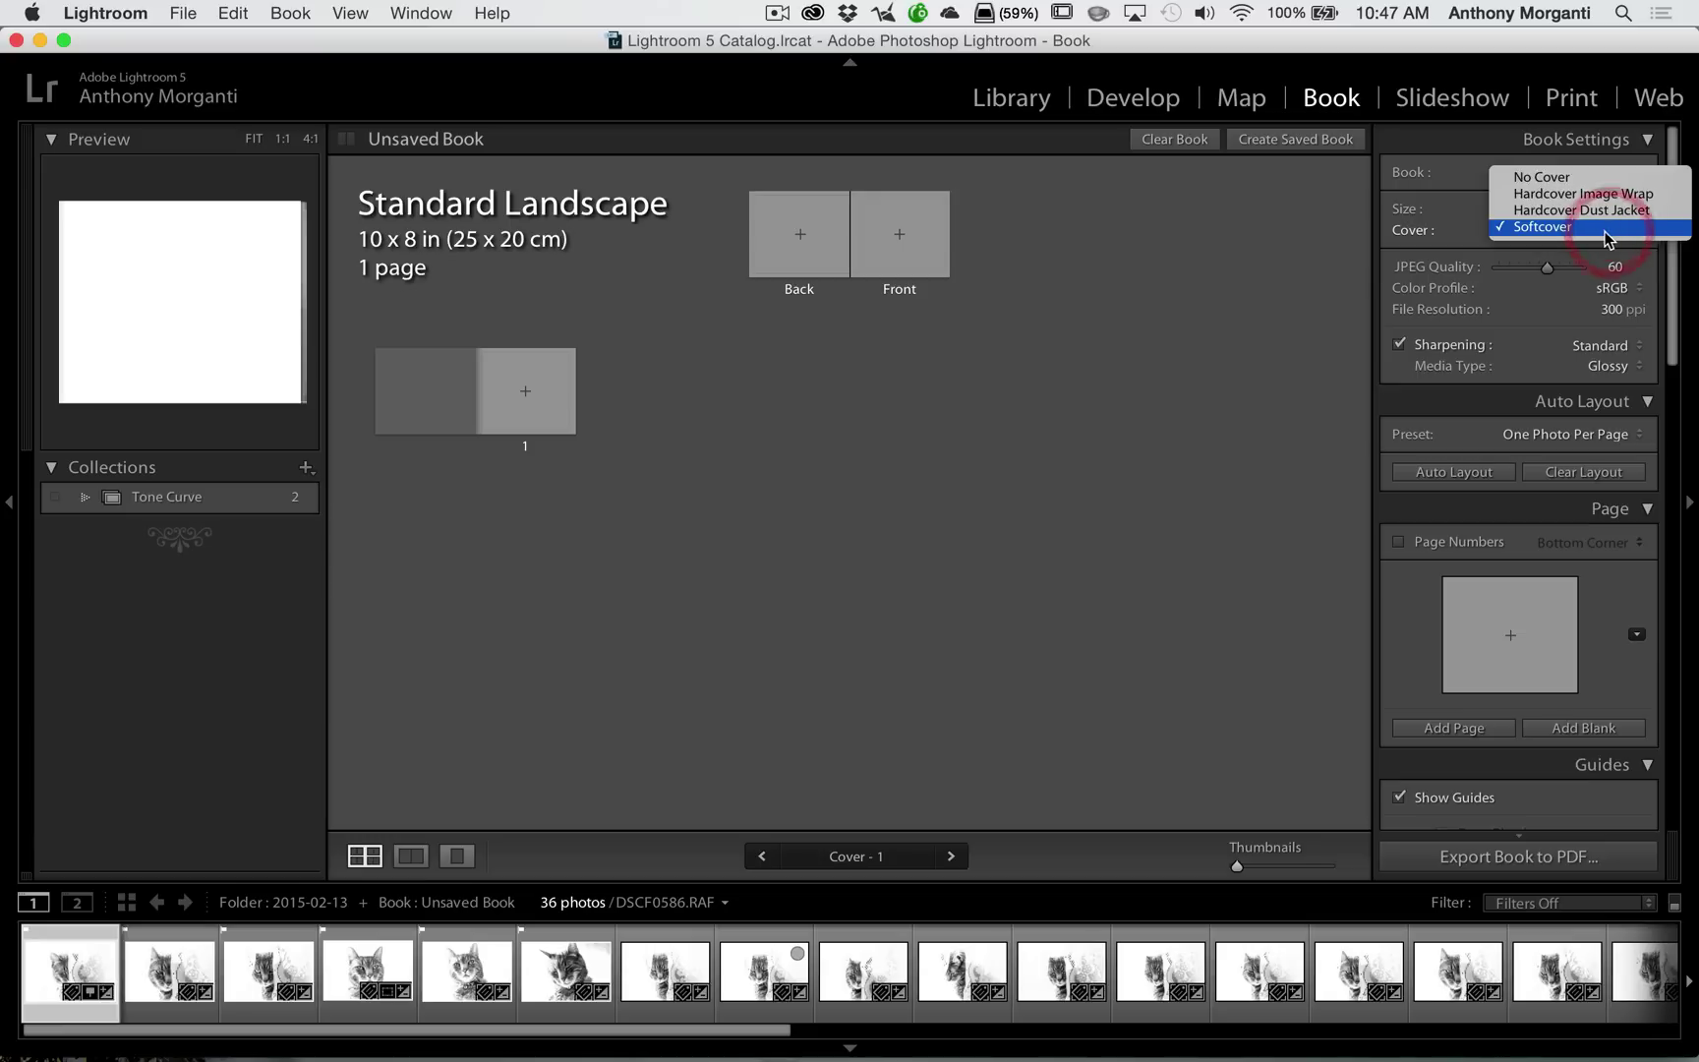
left_click(1550, 182)
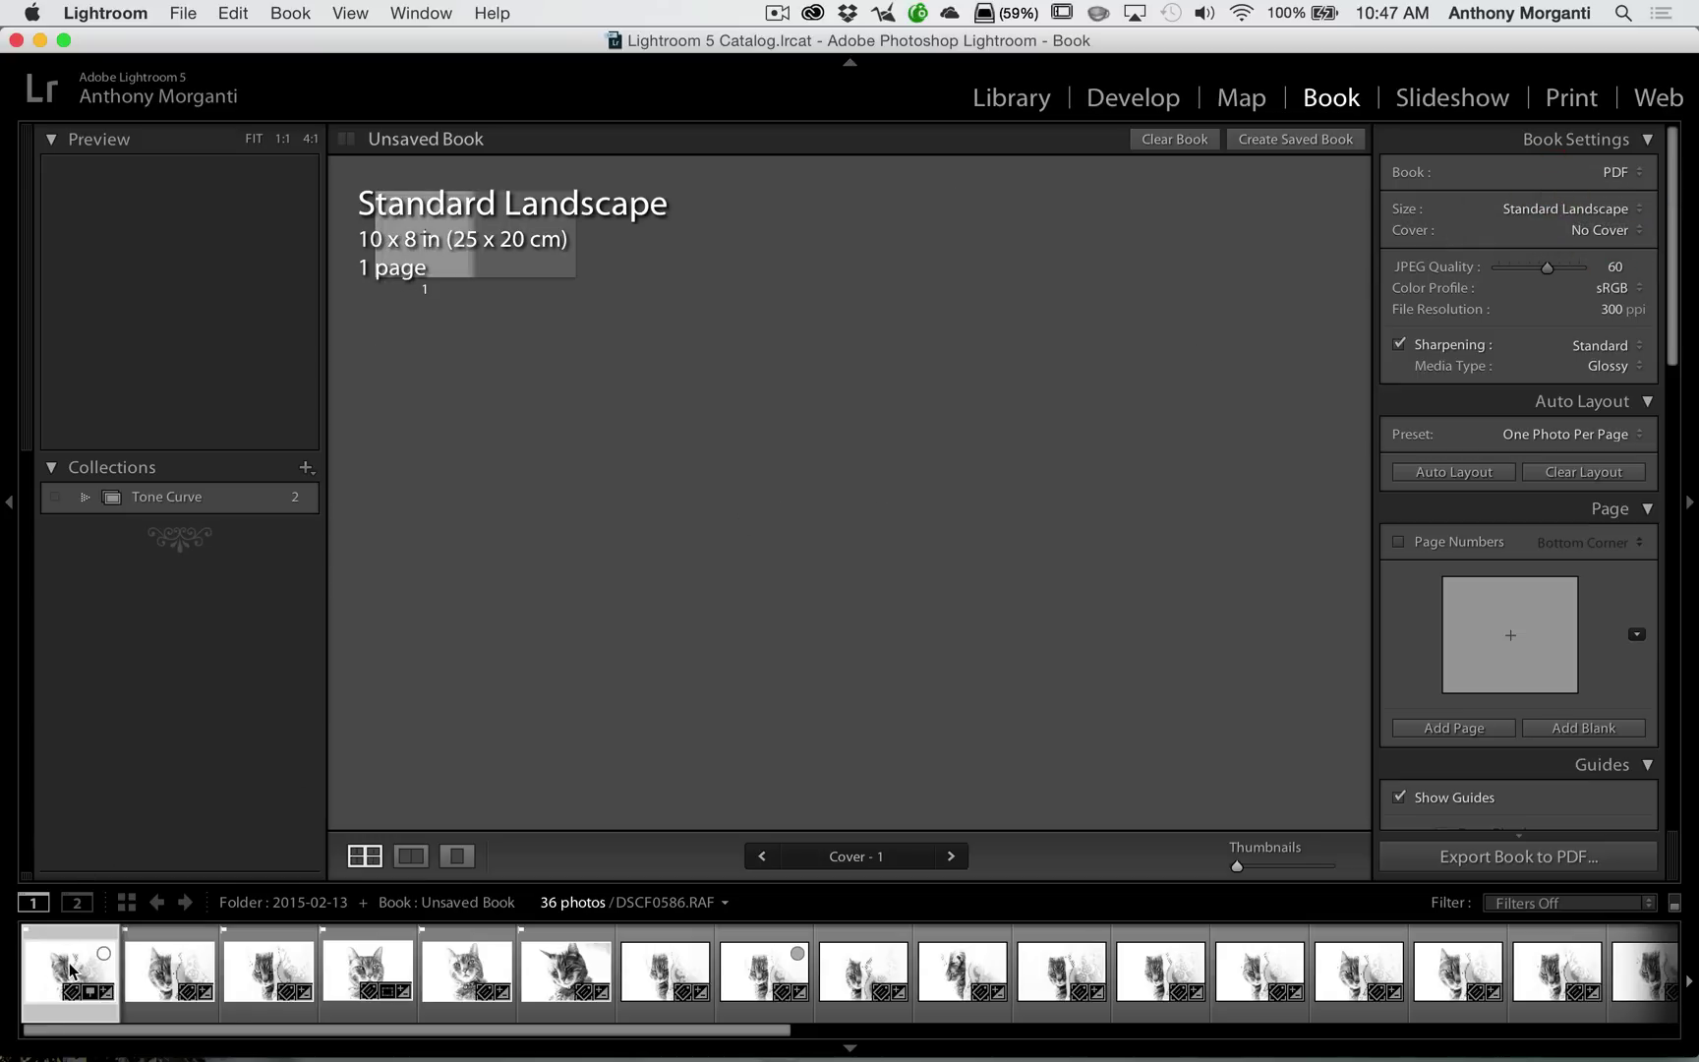
left_click_drag(66, 962, 462, 231)
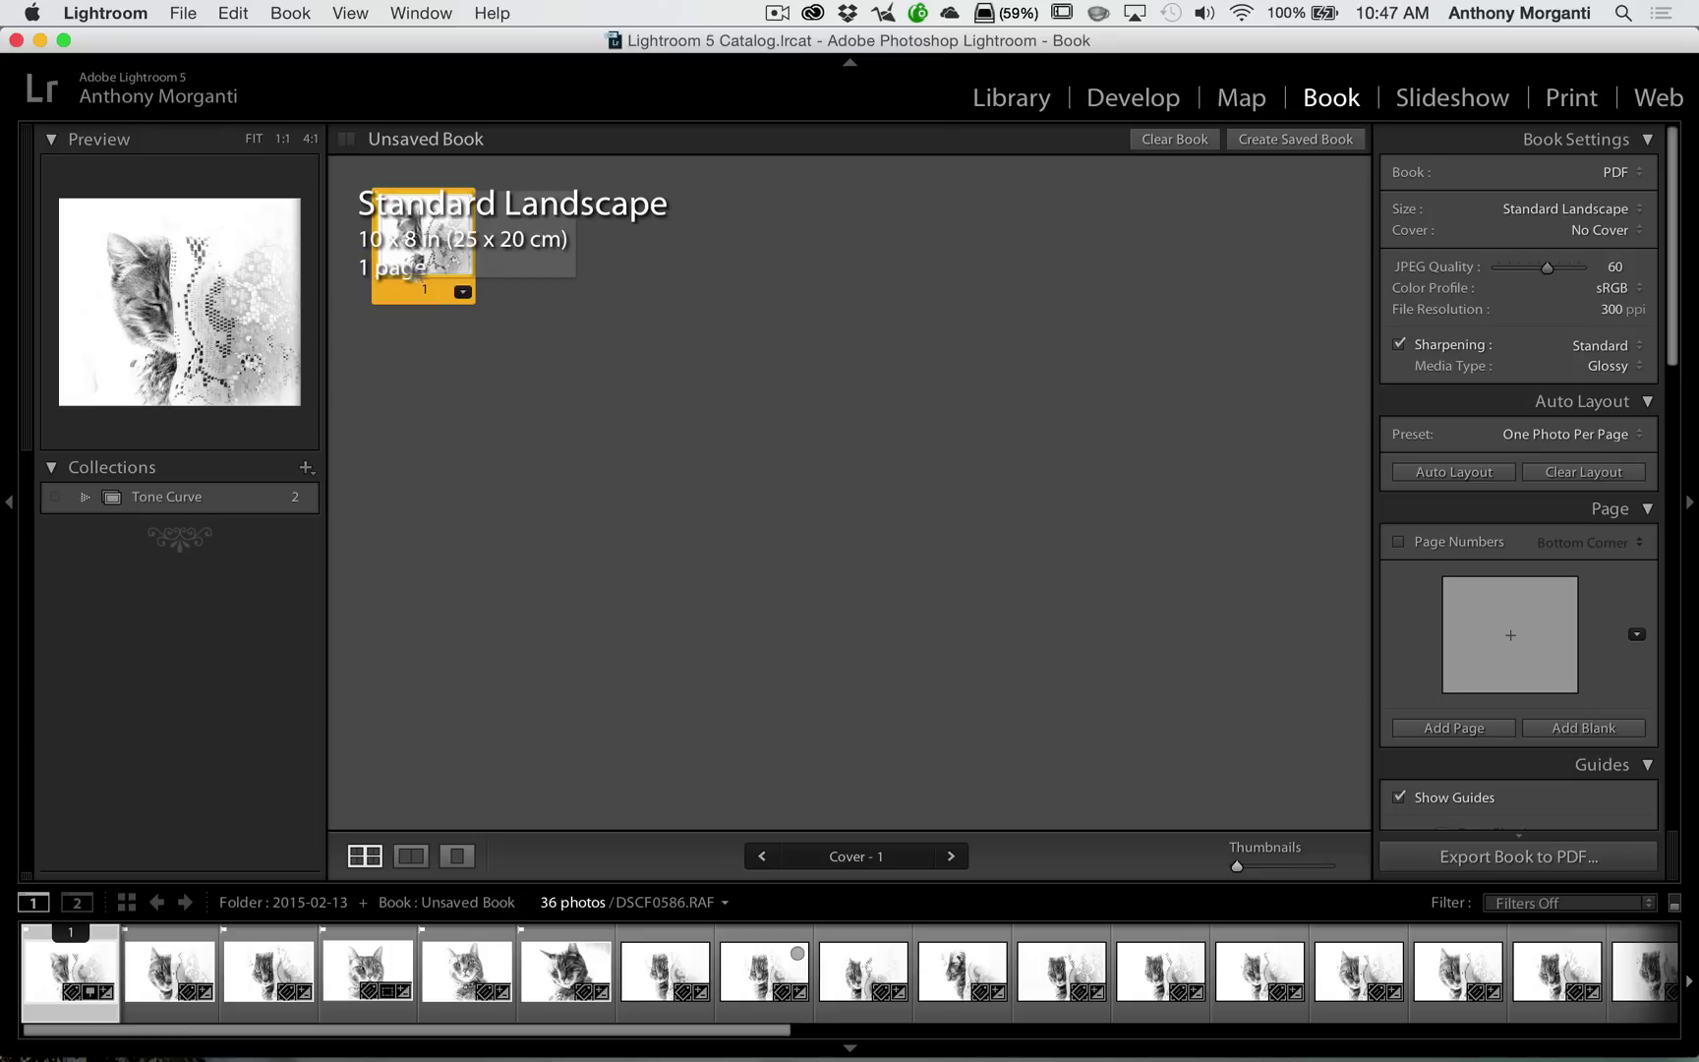
Give page 1 the Multiple Photos film-strip layout and view it single-page at full size.
left_click(463, 293)
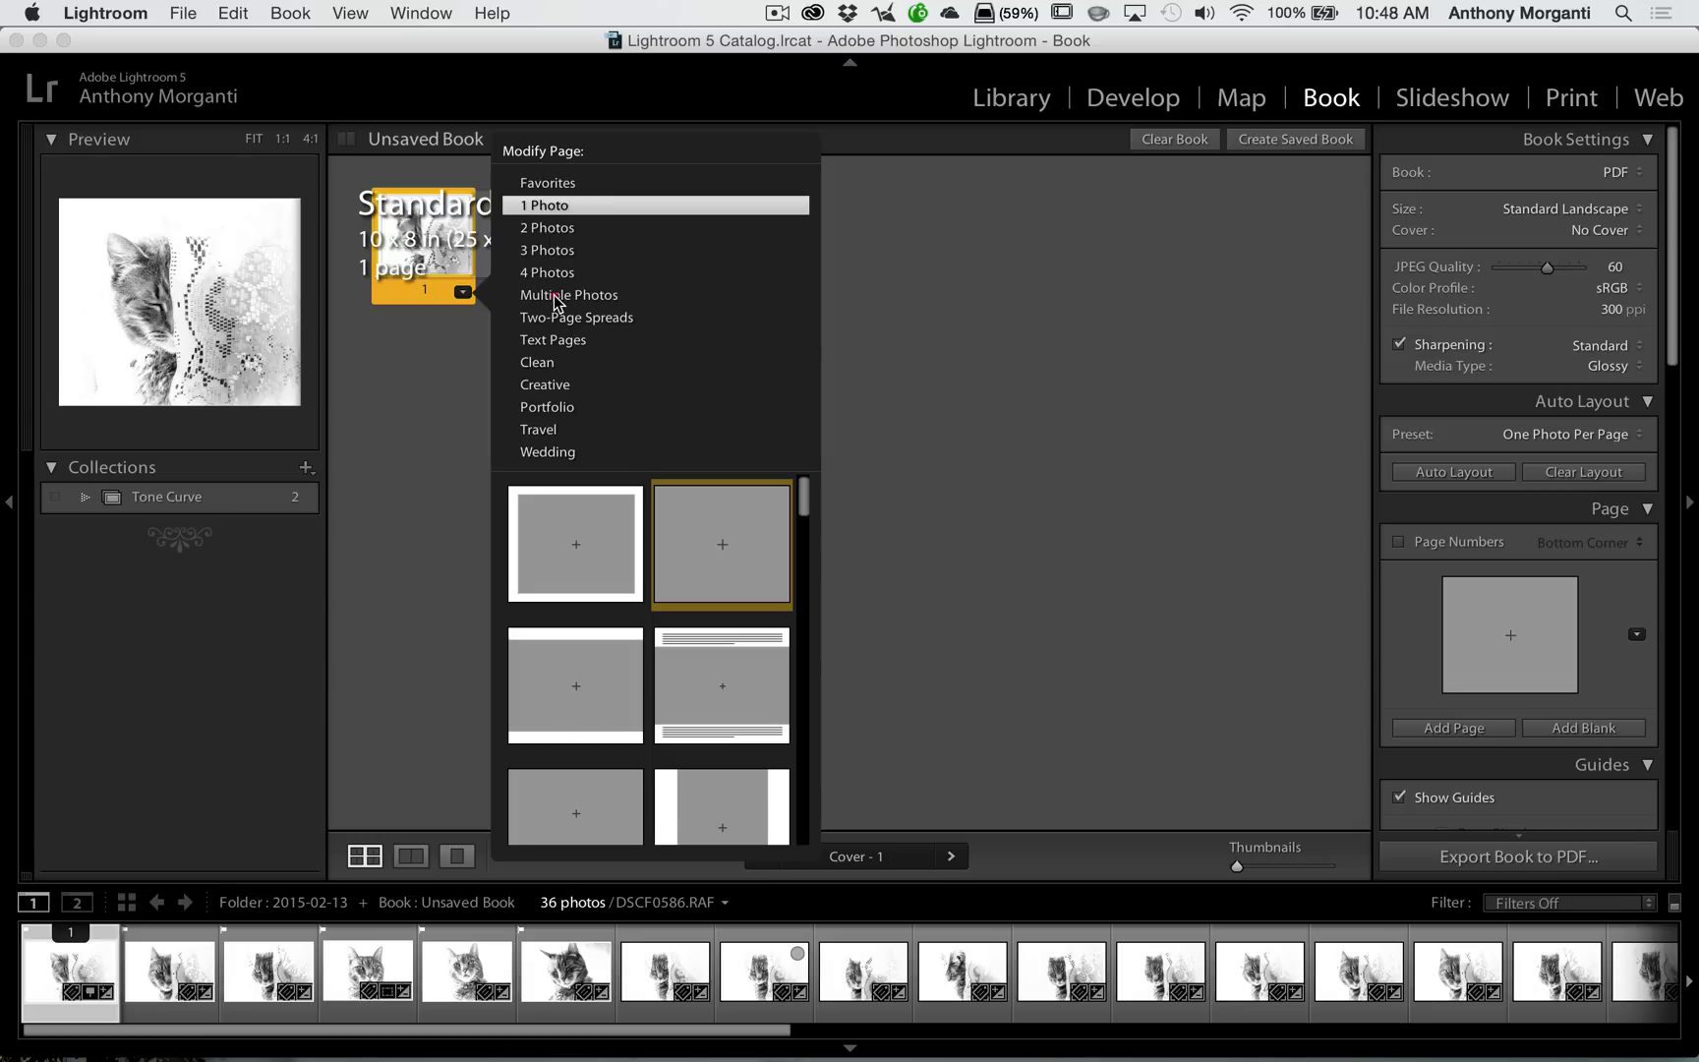
left_click(554, 292)
scroll(591, 529, "down", 3)
scroll(591, 530, "down", 2)
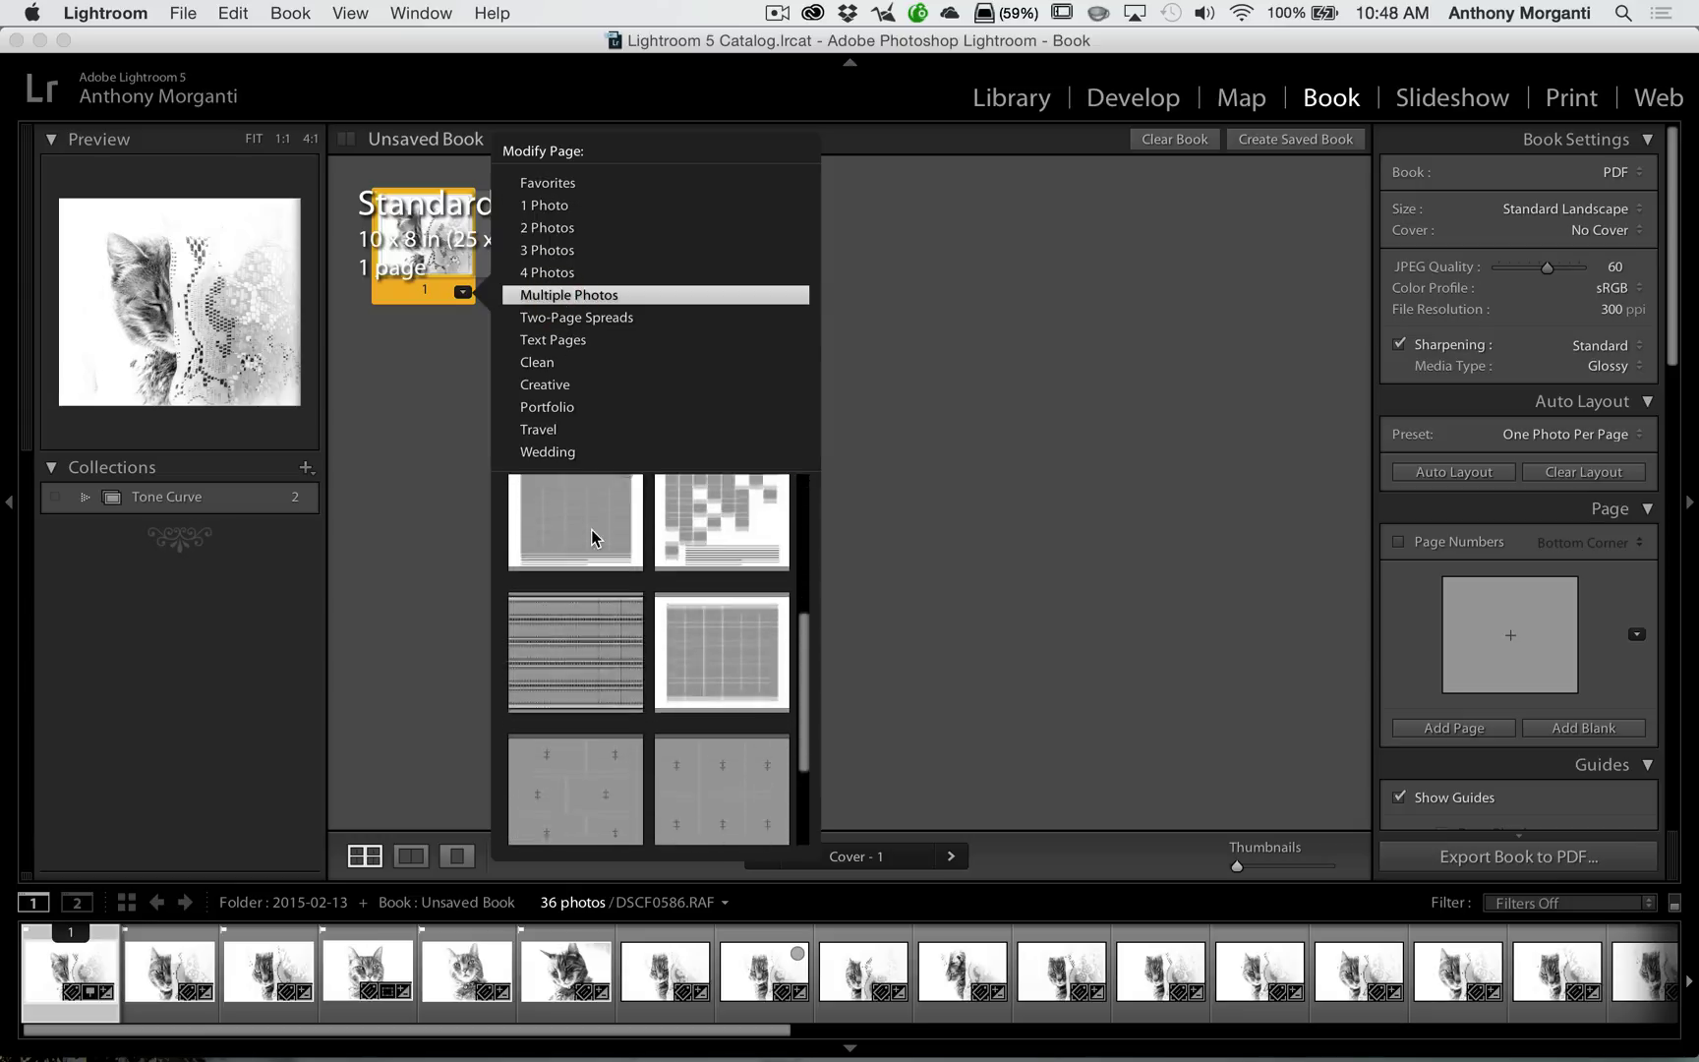
scroll(676, 632, "down", 2)
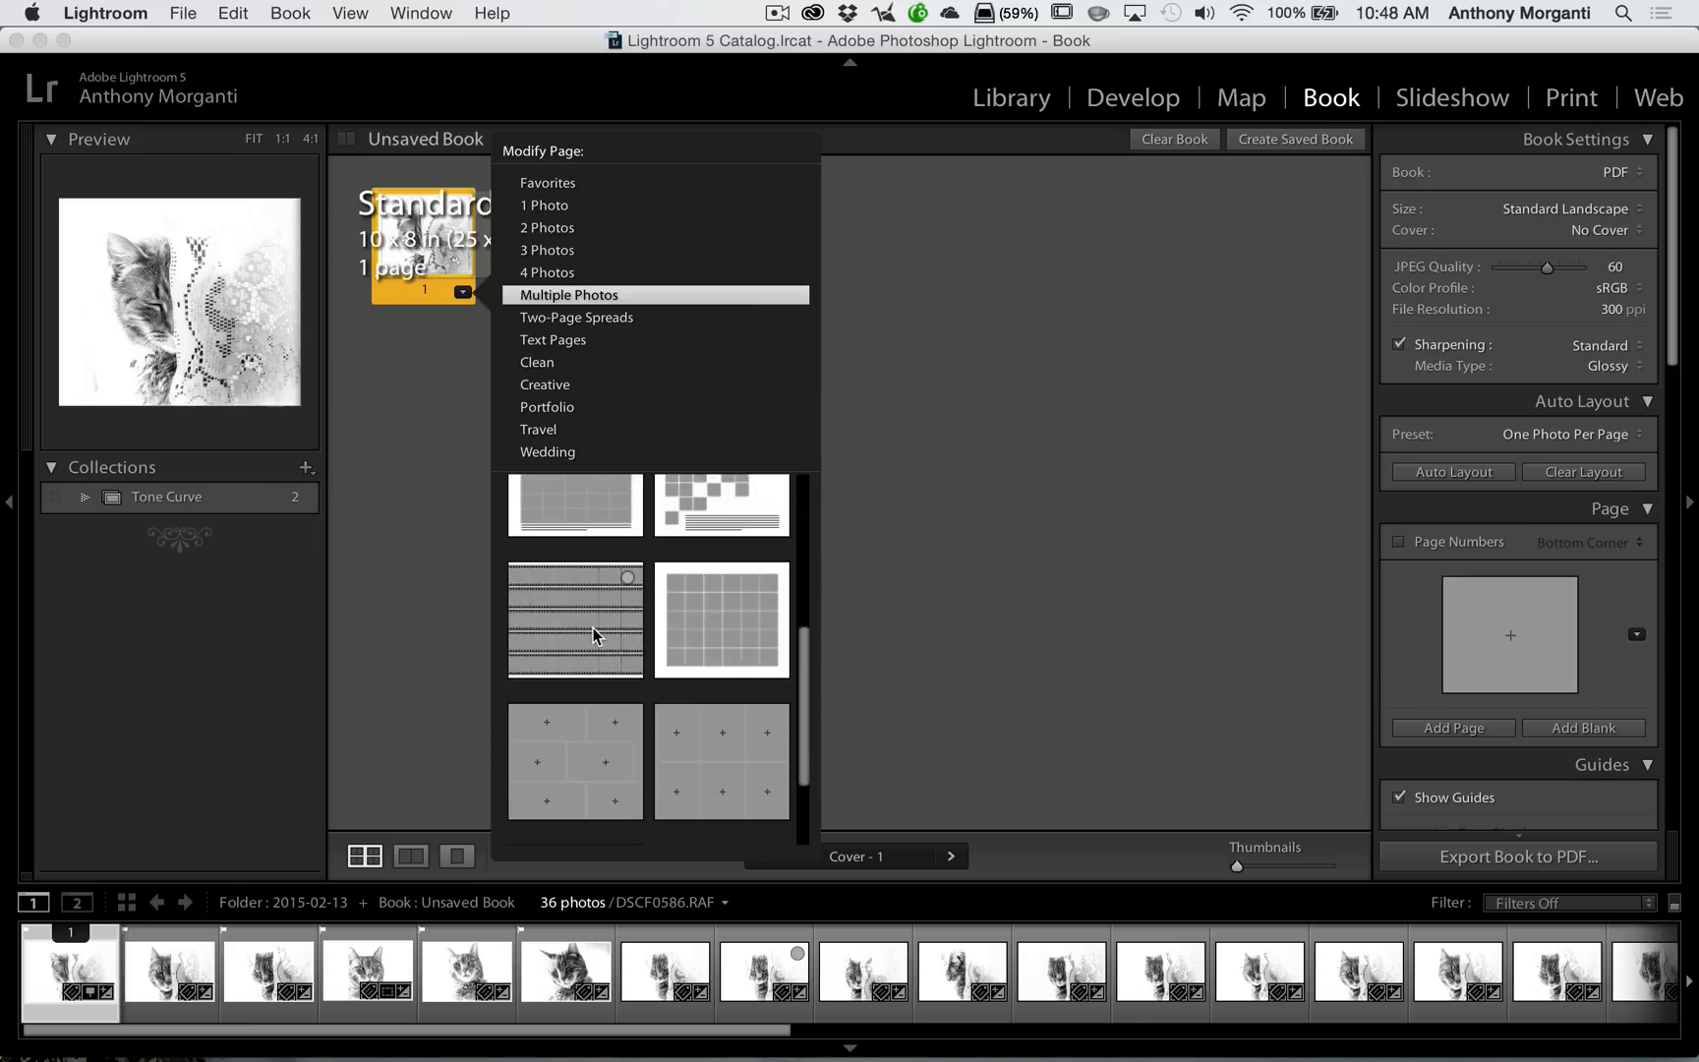
left_click(593, 629)
double_click(451, 253)
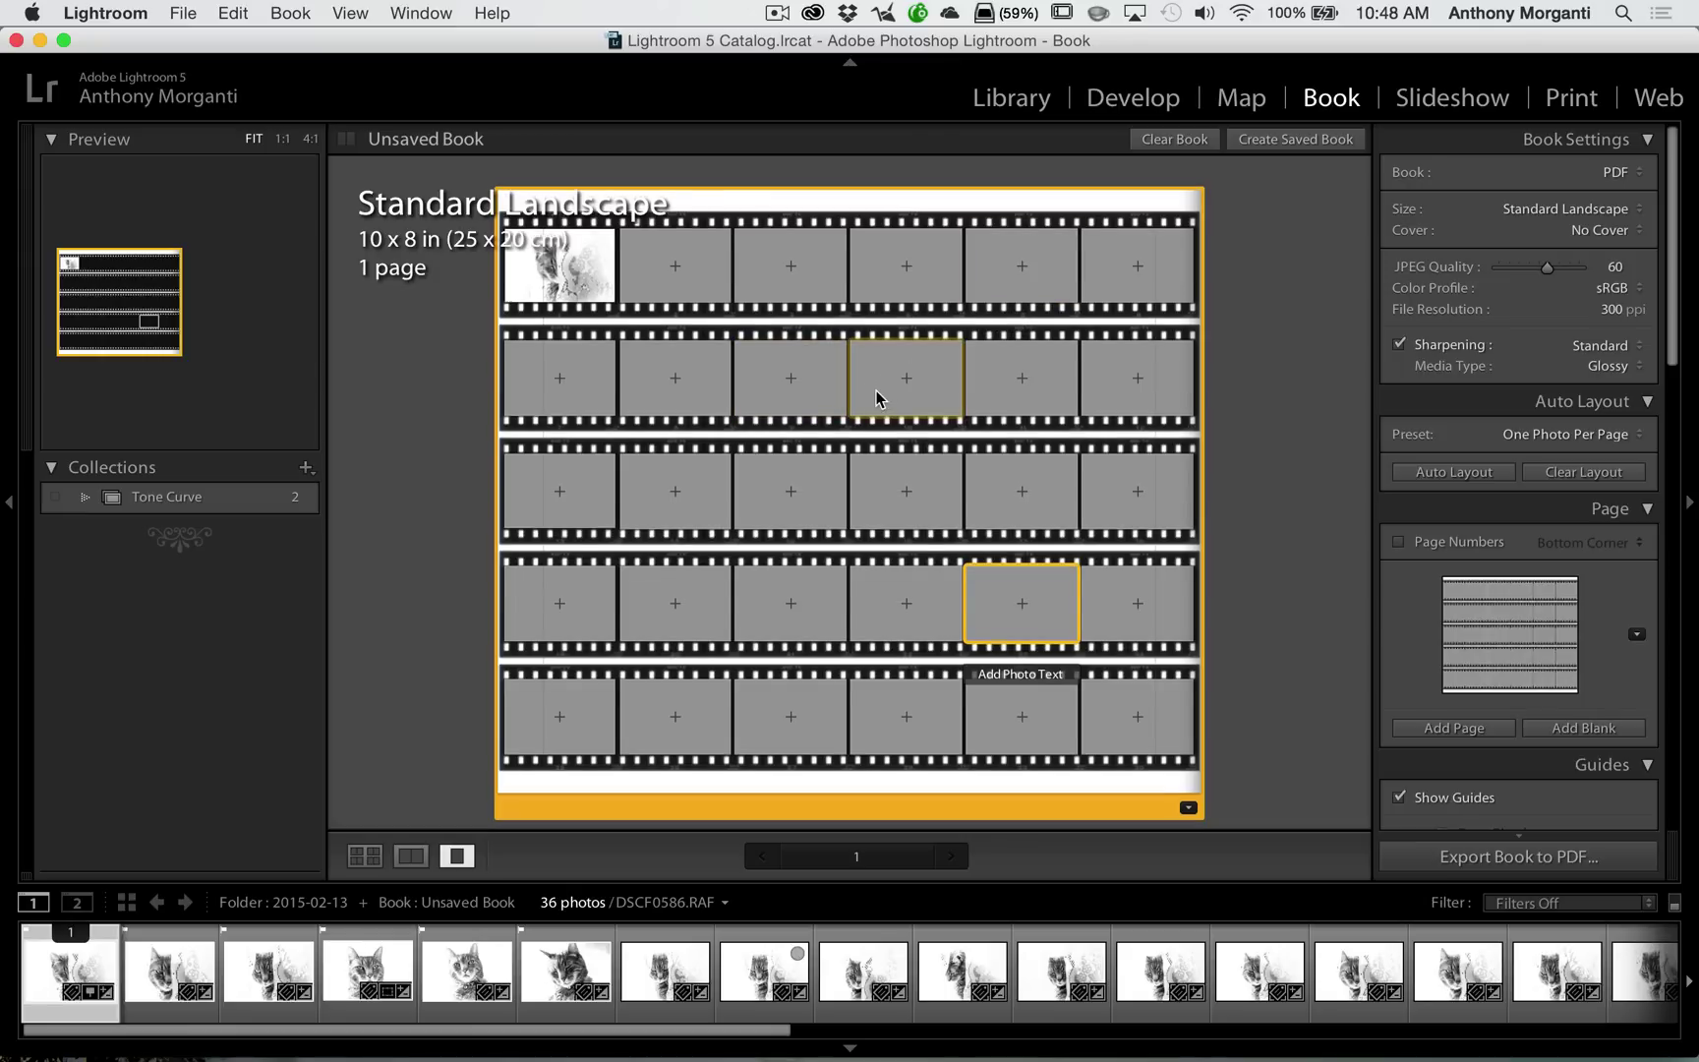
Select the second through last cat photos and drag them into the 30 film-strip frames.
left_click(165, 959)
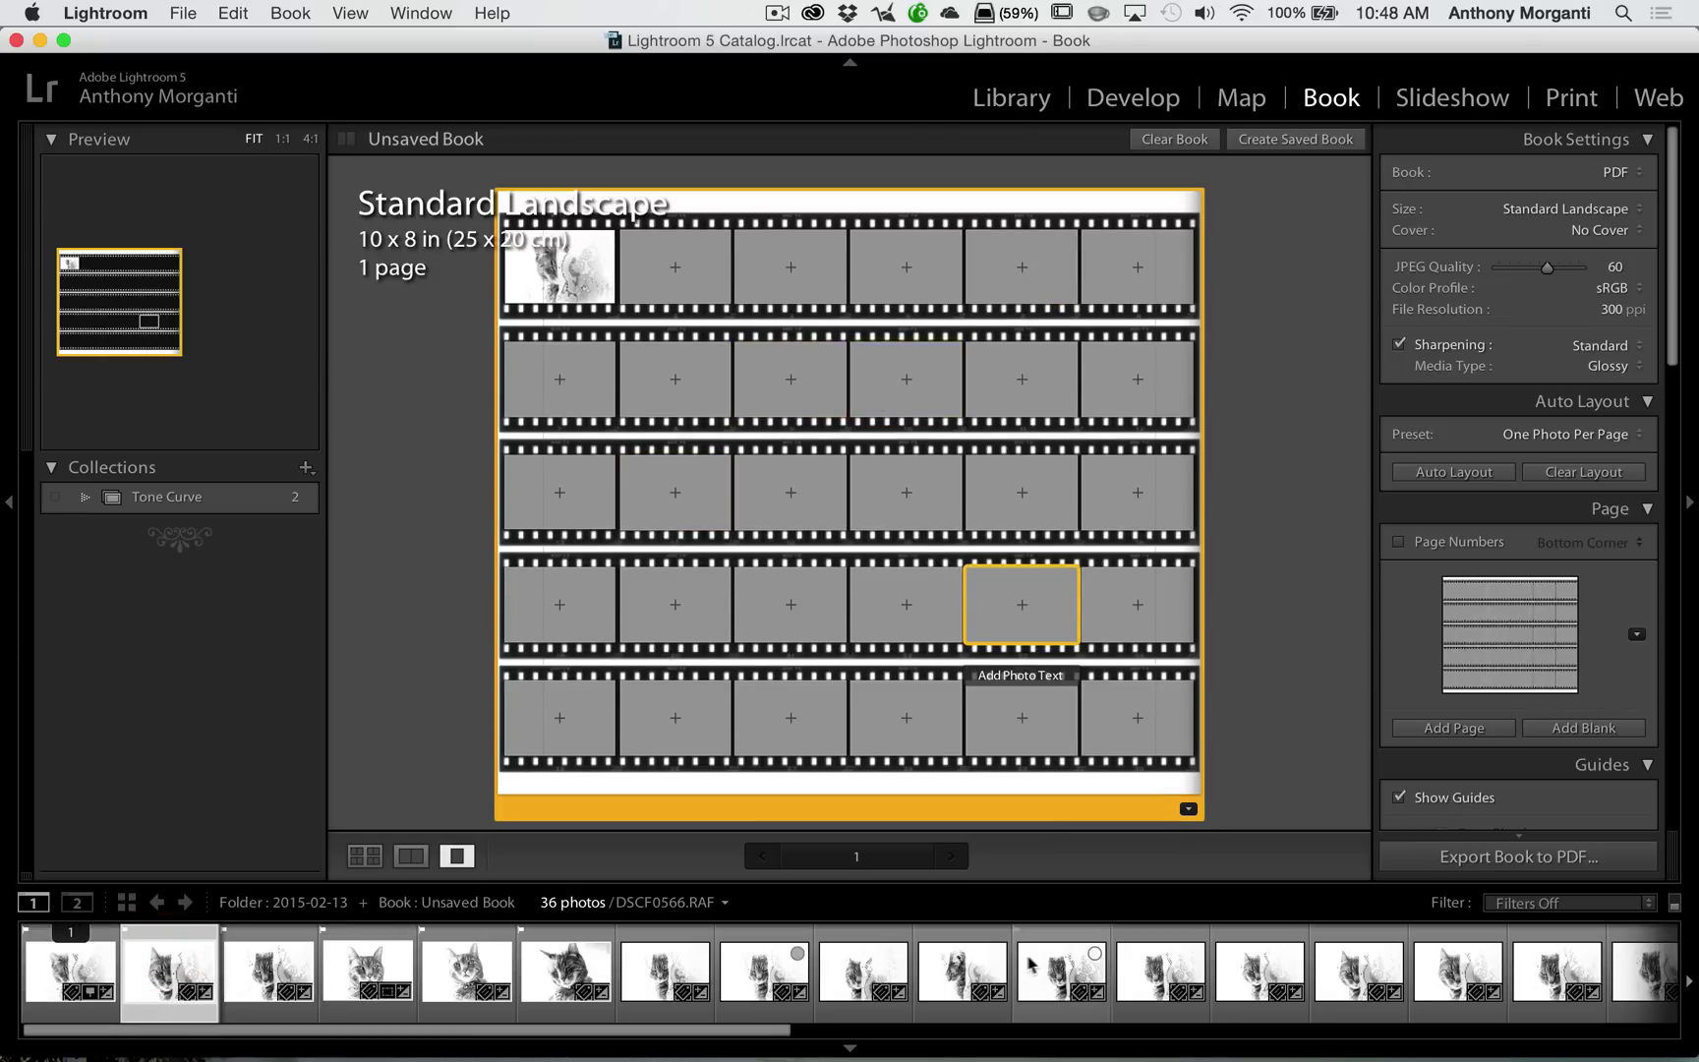
scroll(1032, 968, "right", 10)
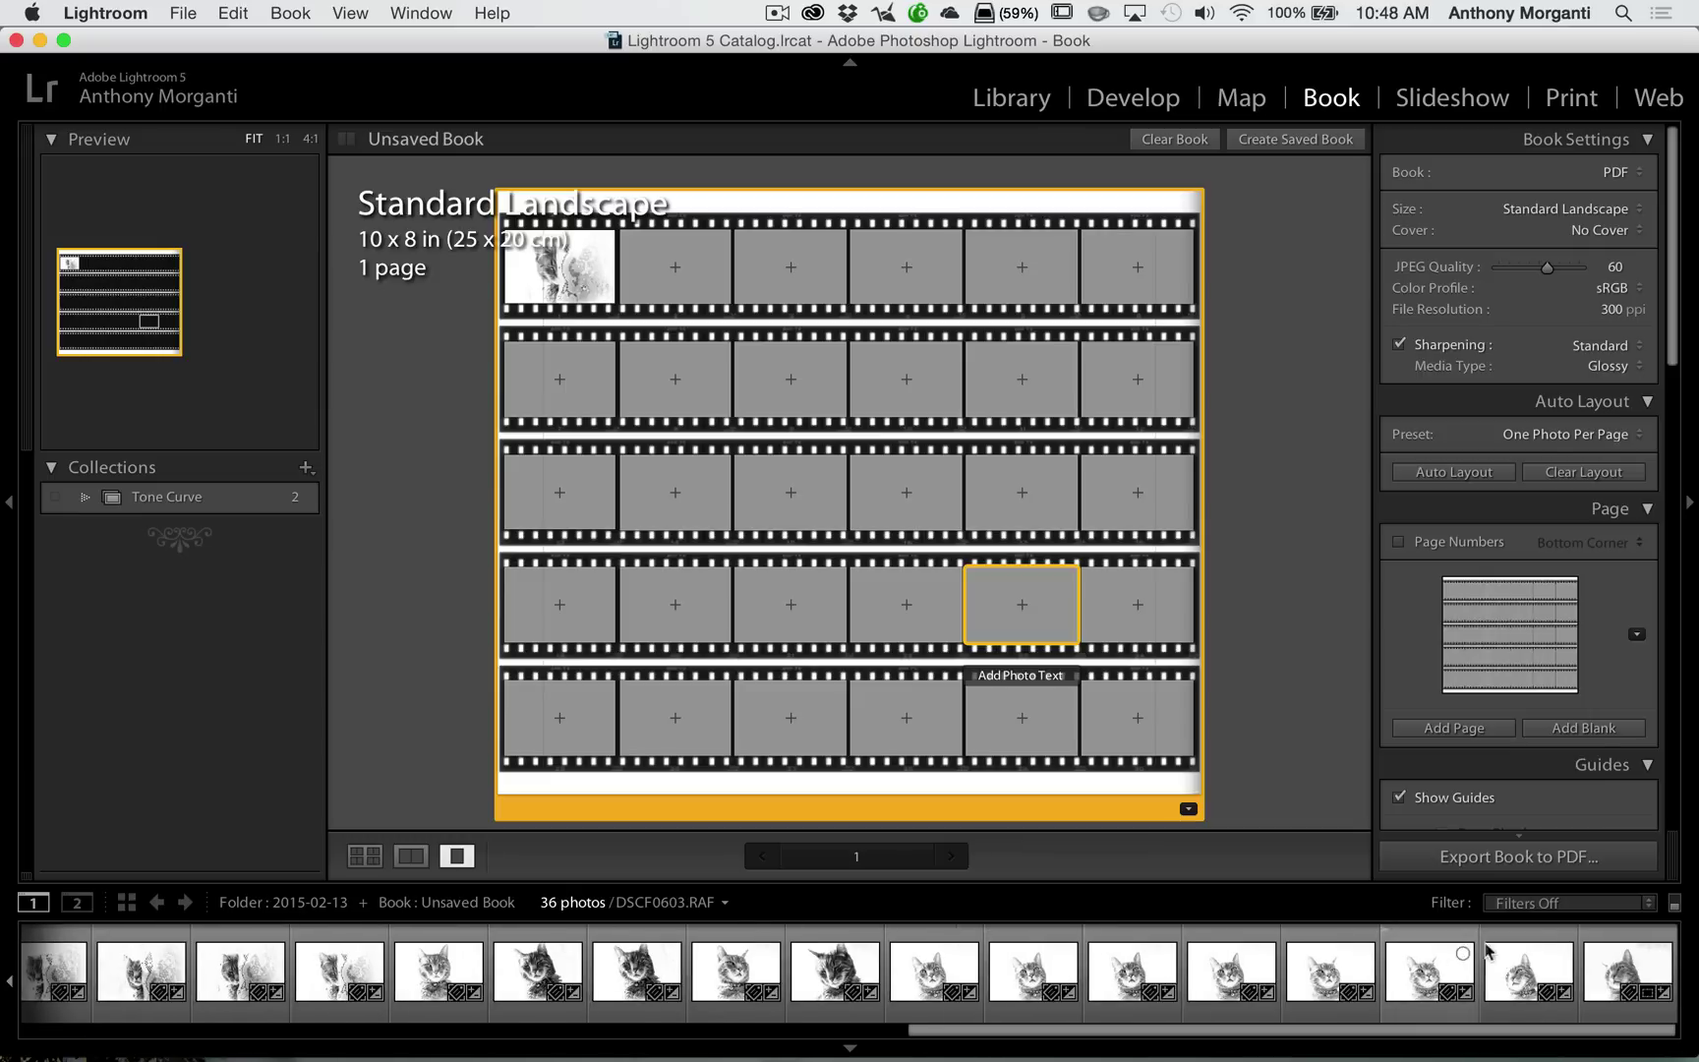
left_click(1624, 955, "shift")
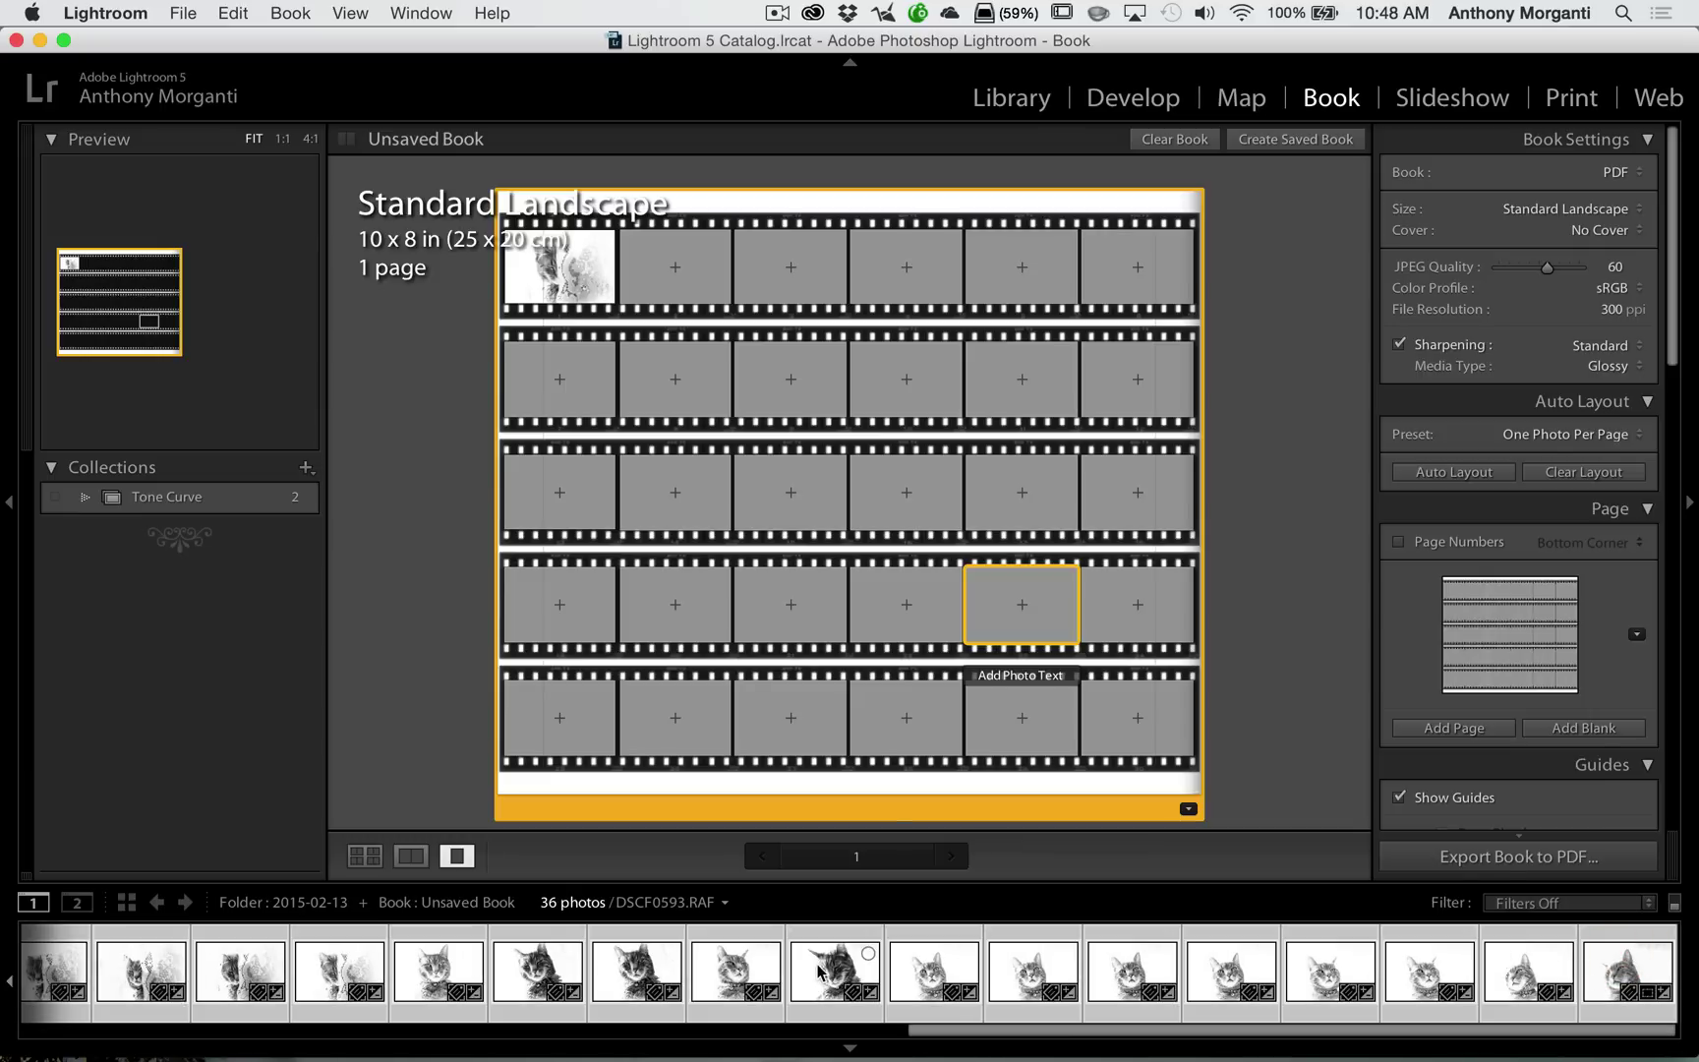
left_click_drag(819, 971, 782, 409)
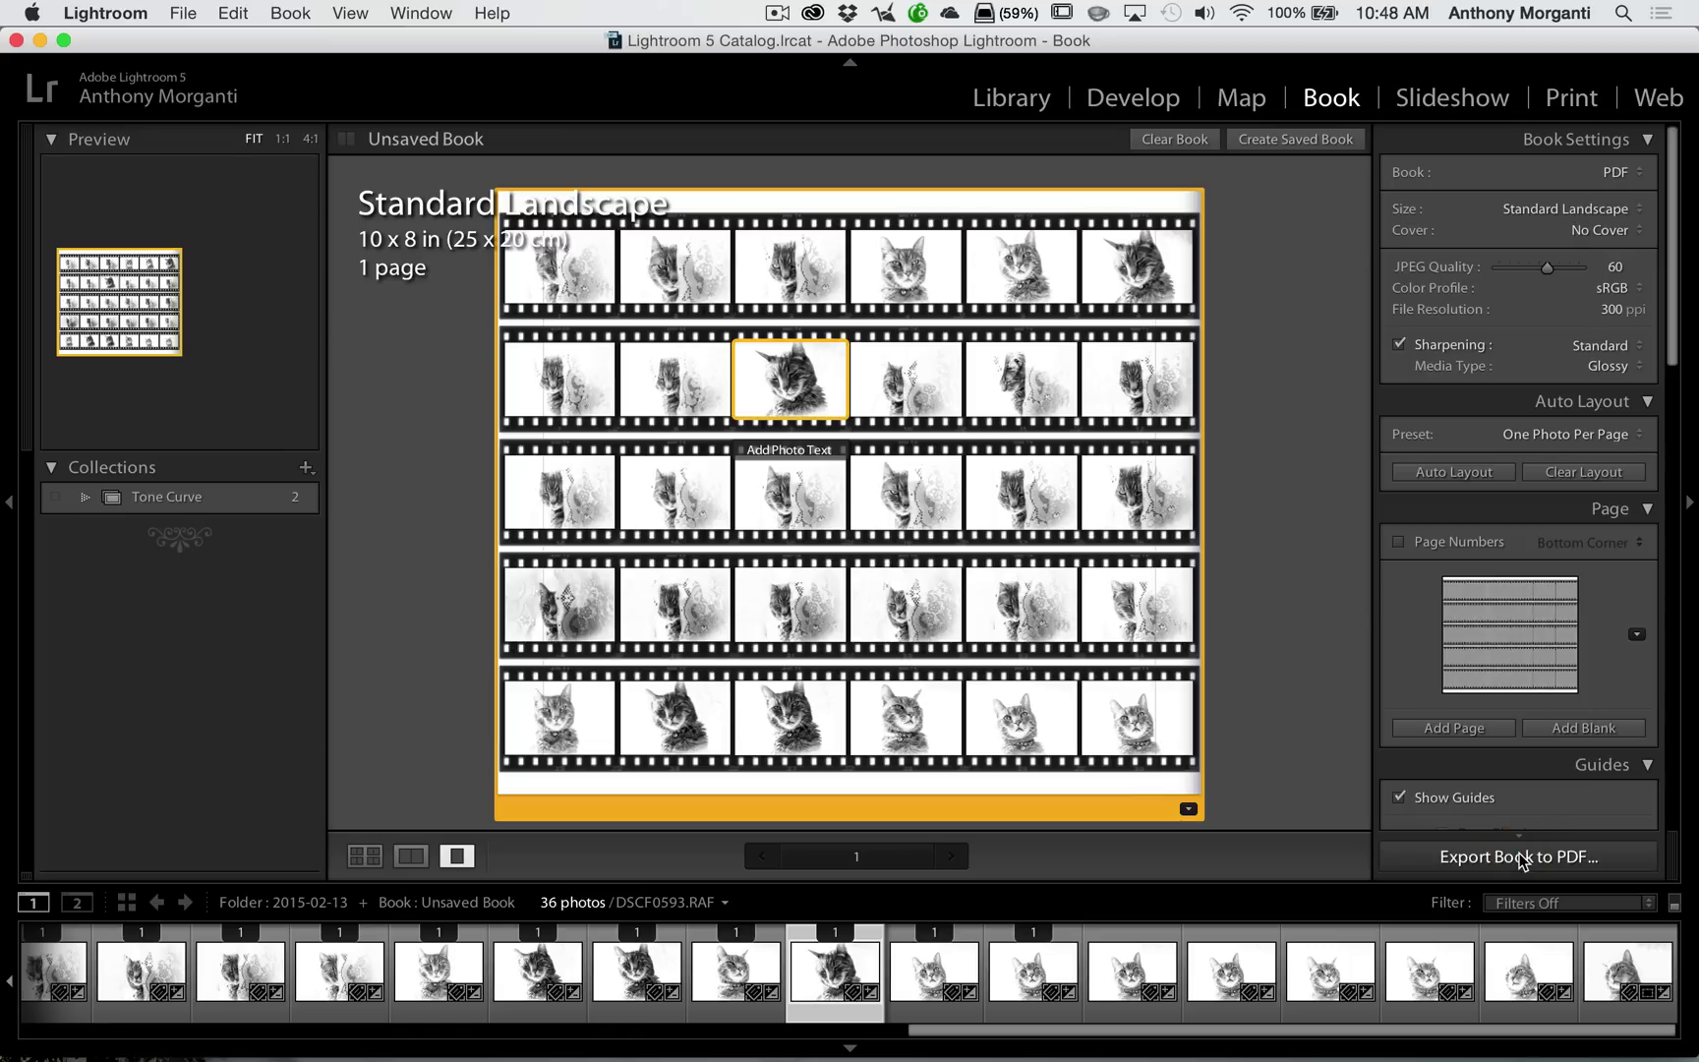
Export the film-strip book to PDF, saving it as 'FS Eddy' on the Desktop.
left_click(1474, 857)
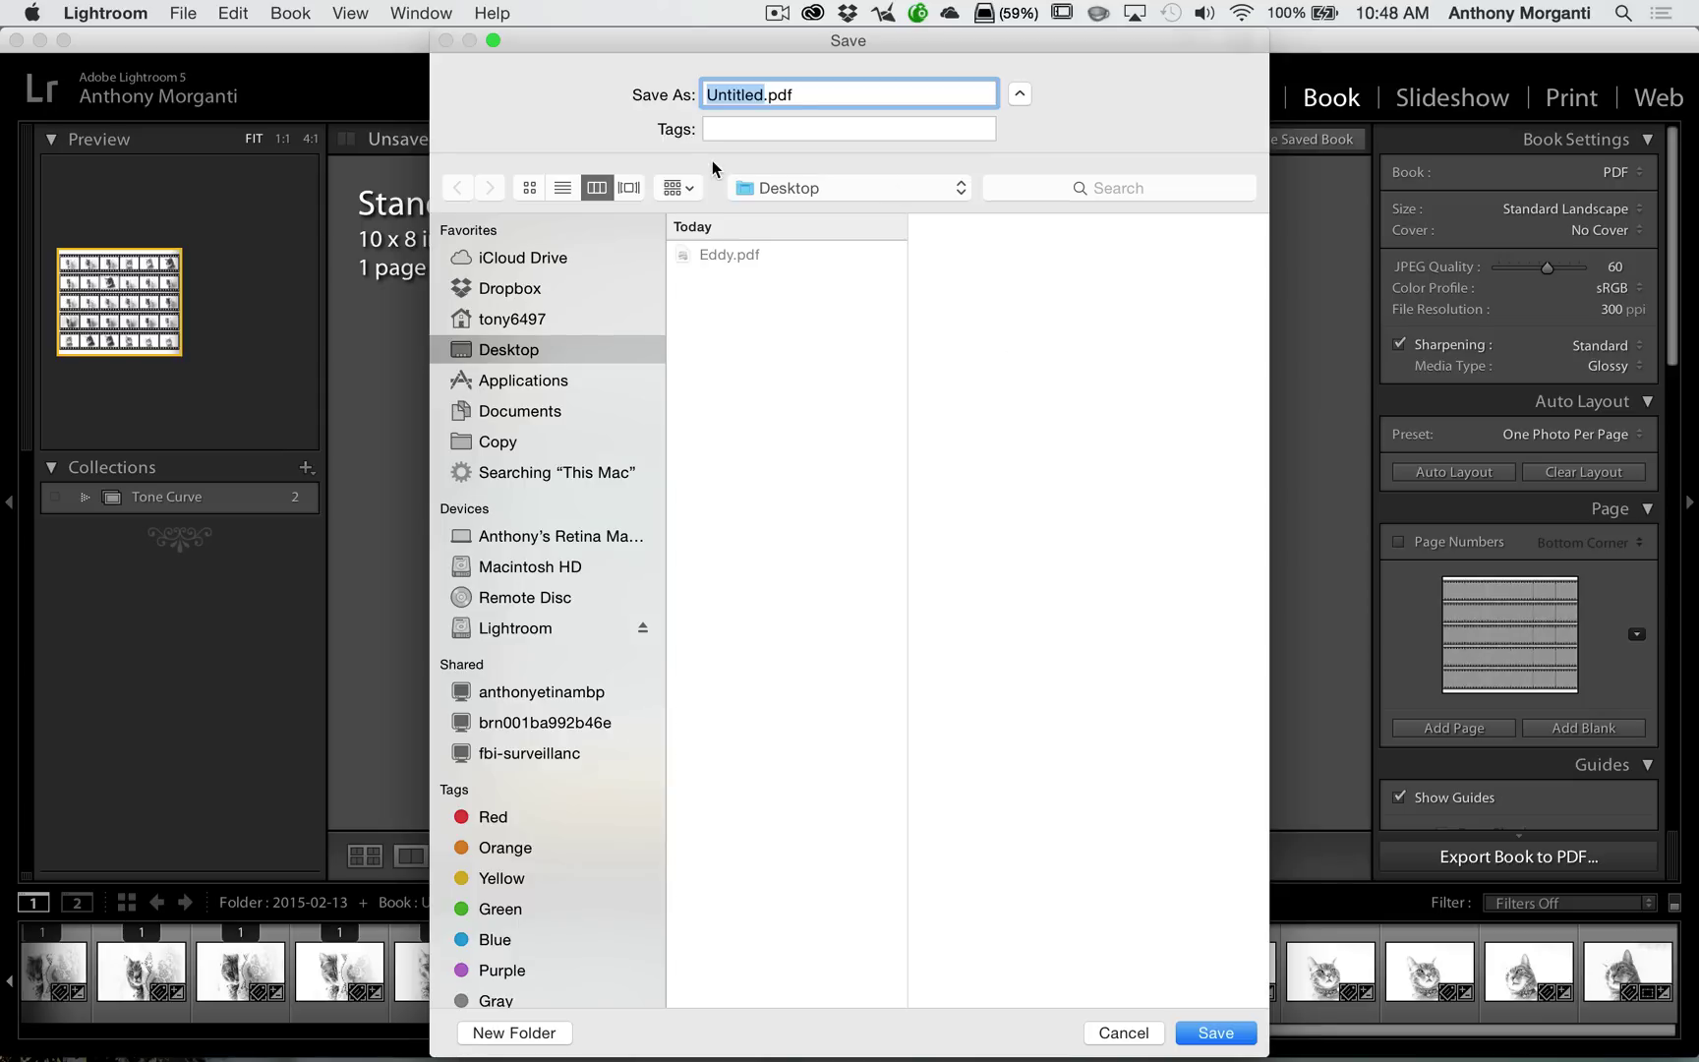
type("FS Eddy")
left_click(1209, 1034)
left_click(1215, 1034)
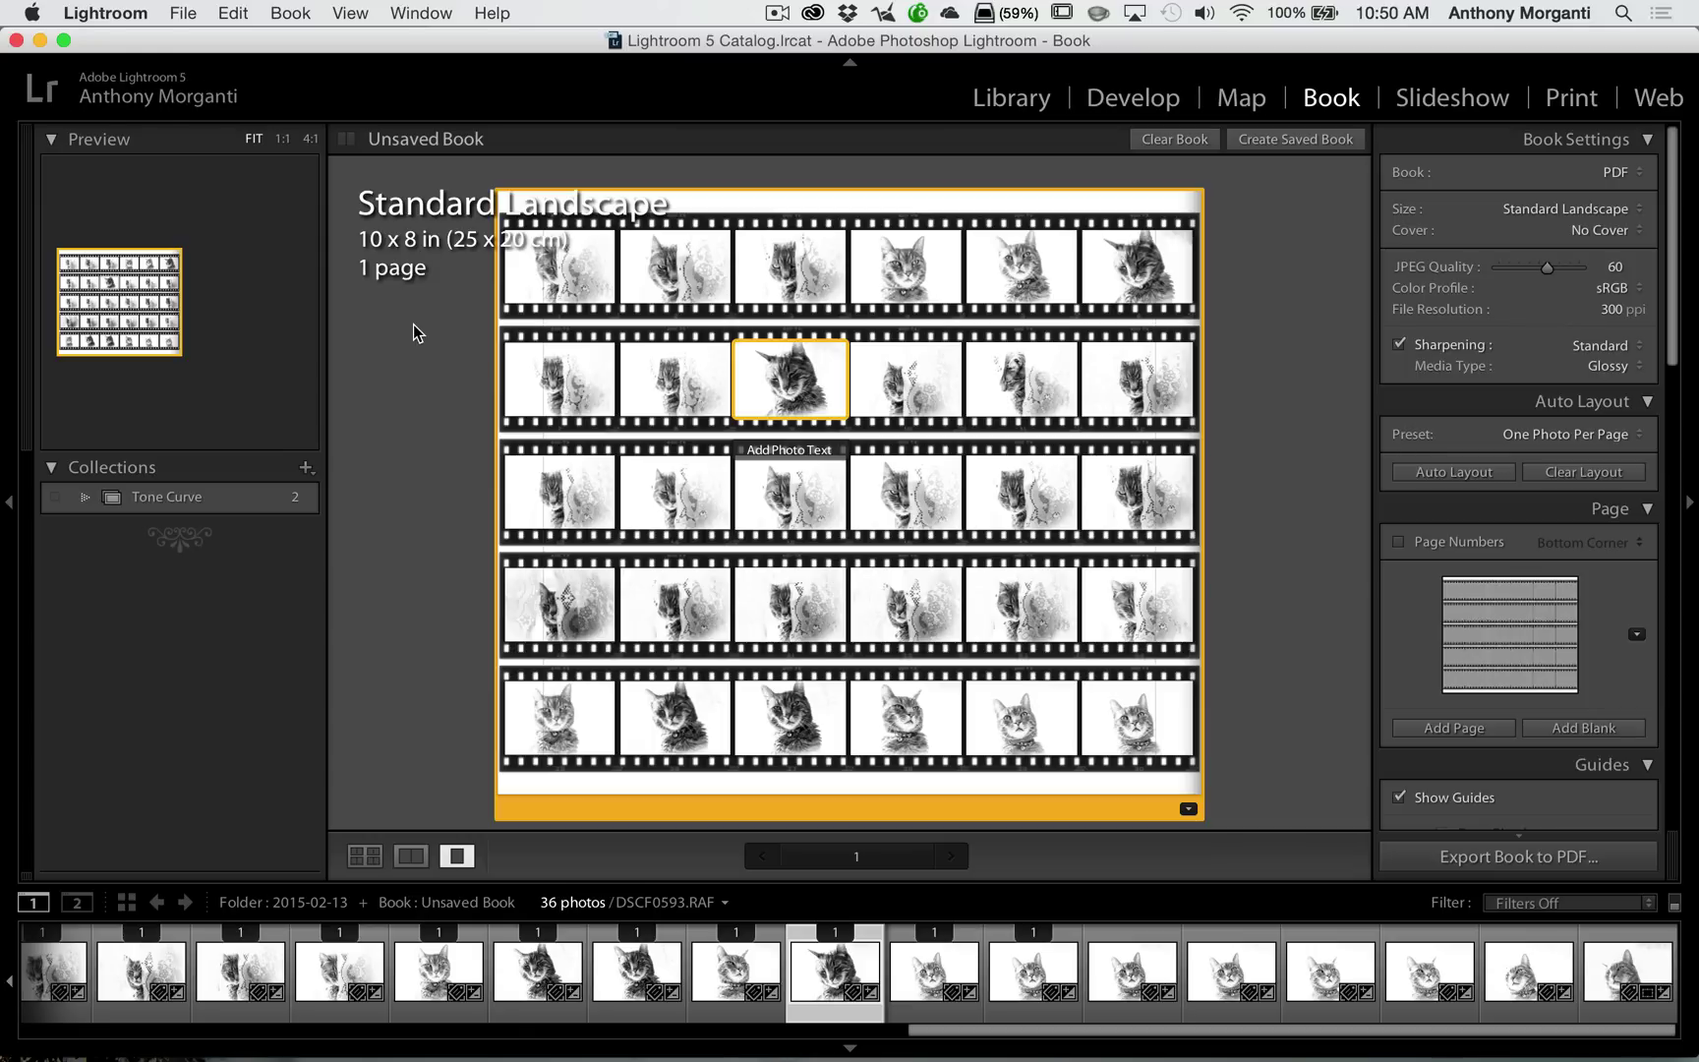
Minimize Lightroom, review FS Eddy.pdf's 30-frame film-strip page in Preview, then minimize Preview.
left_click(40, 40)
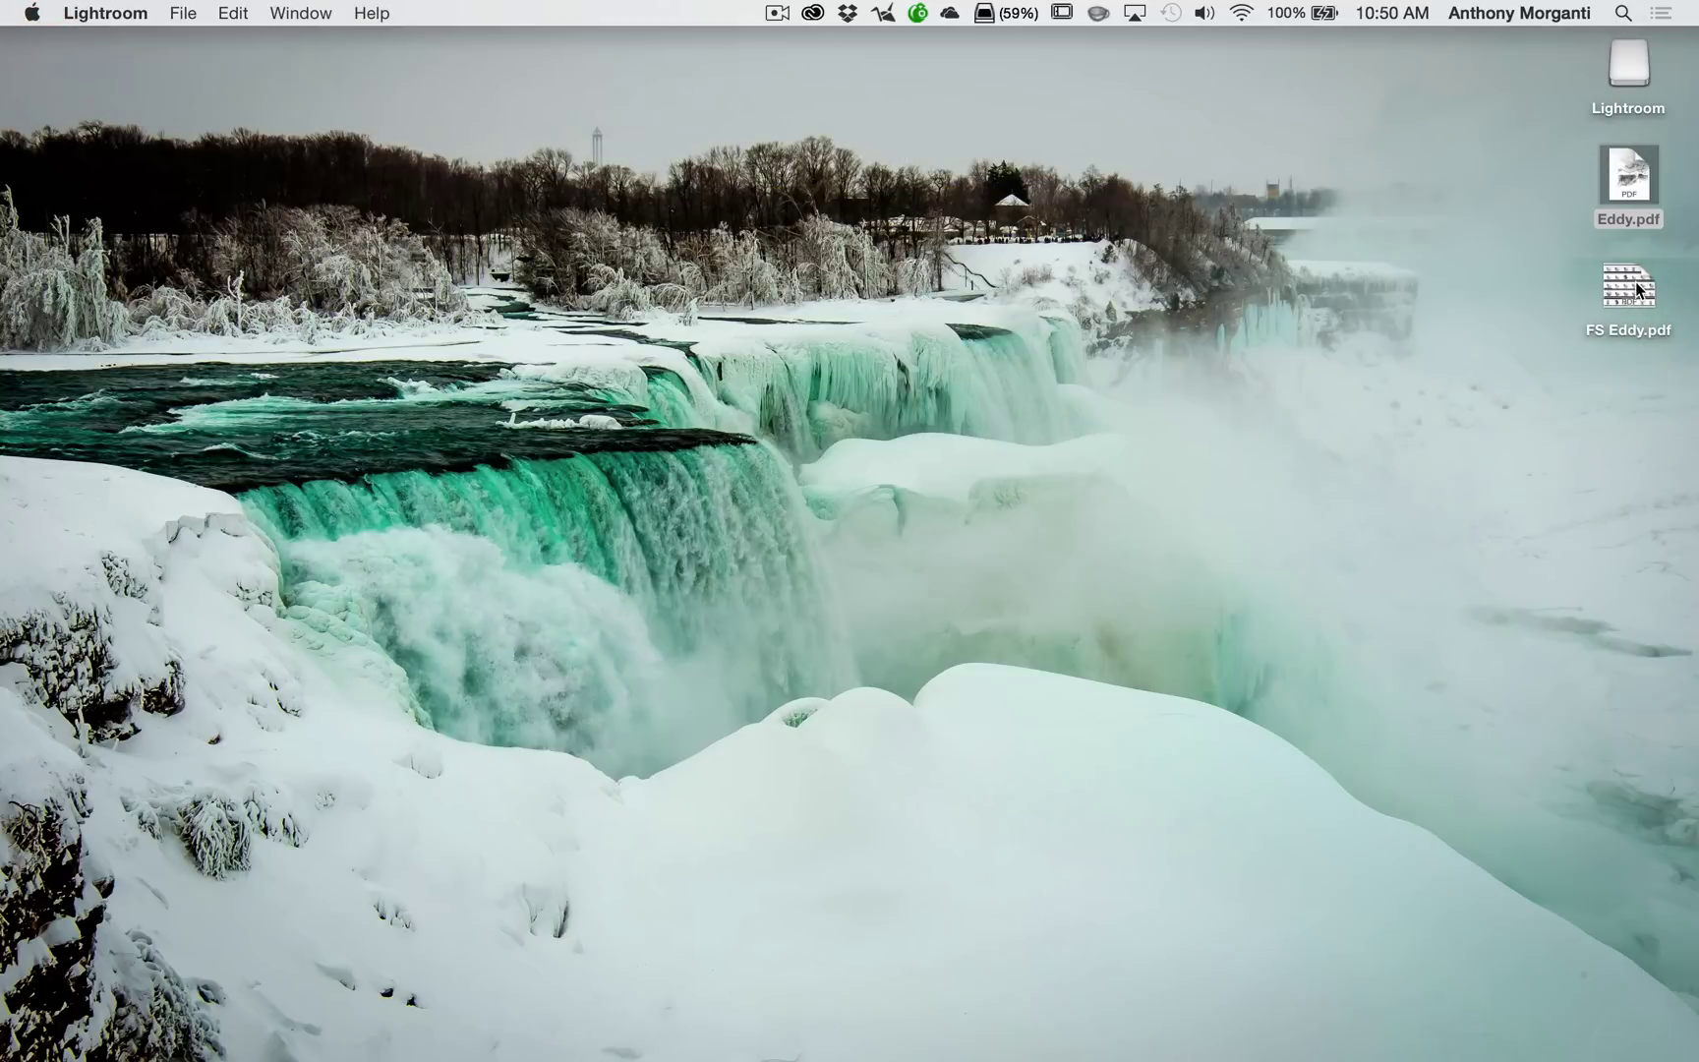
double_click(1632, 291)
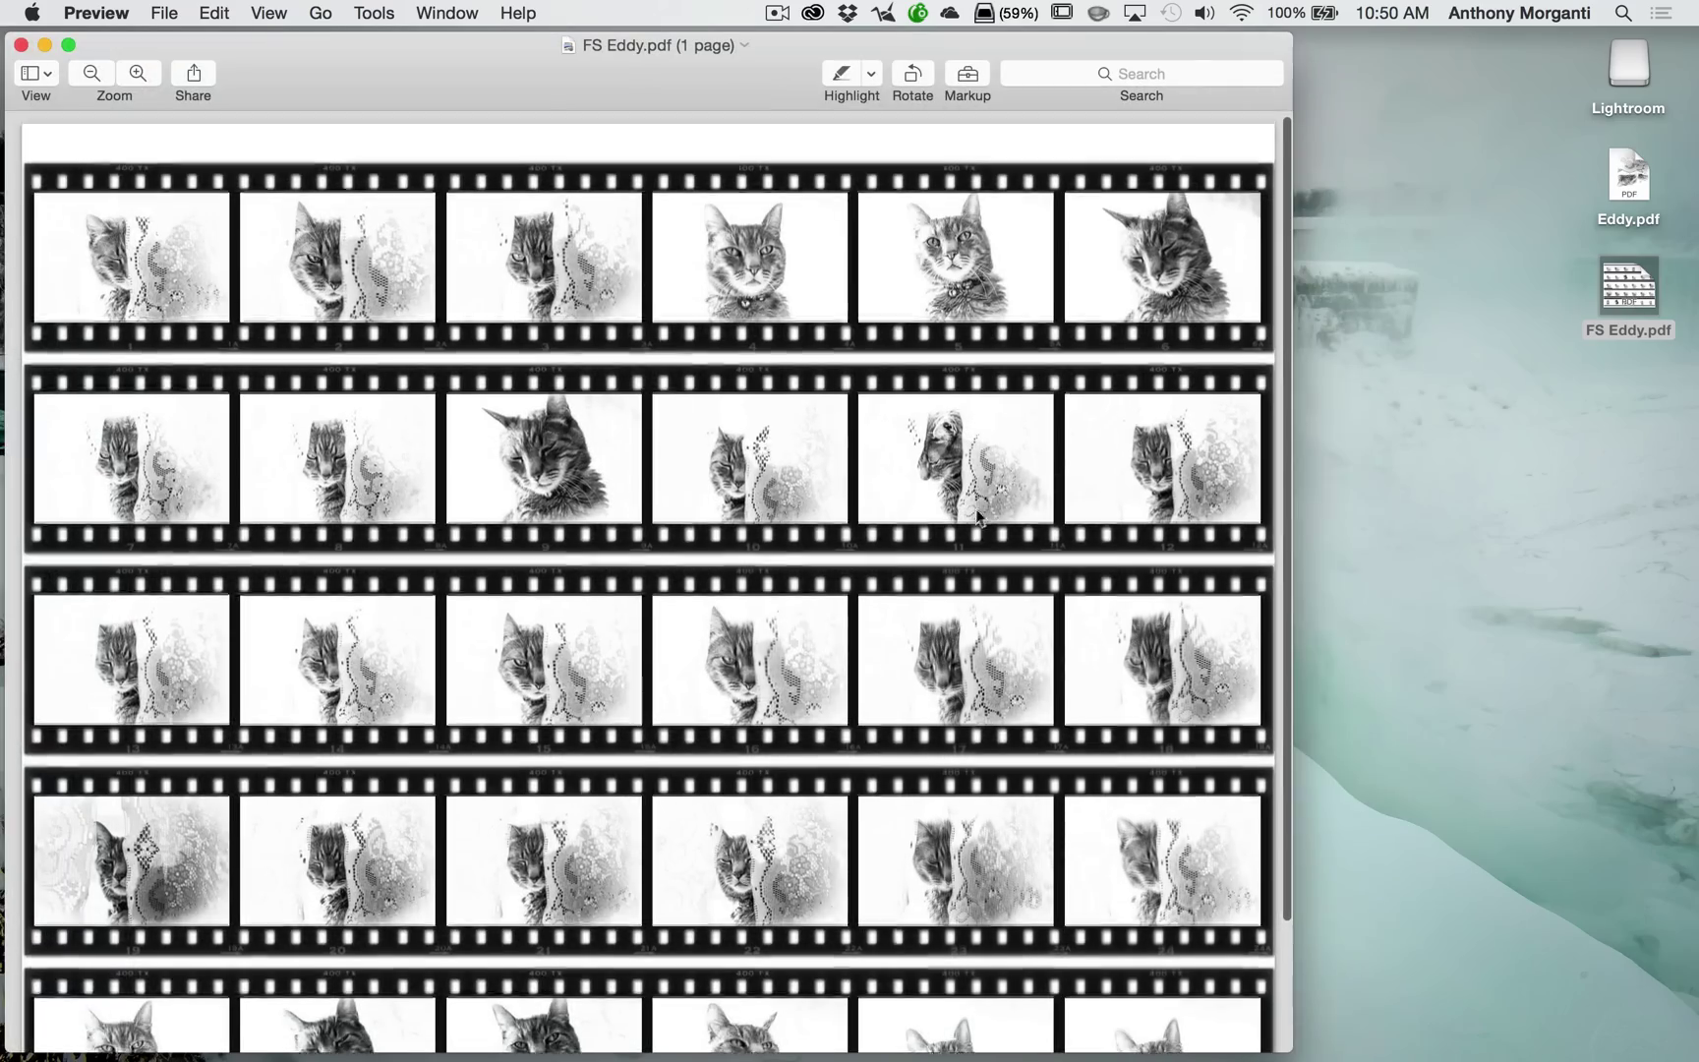
scroll(973, 511, "down", 3)
scroll(973, 512, "up", 3)
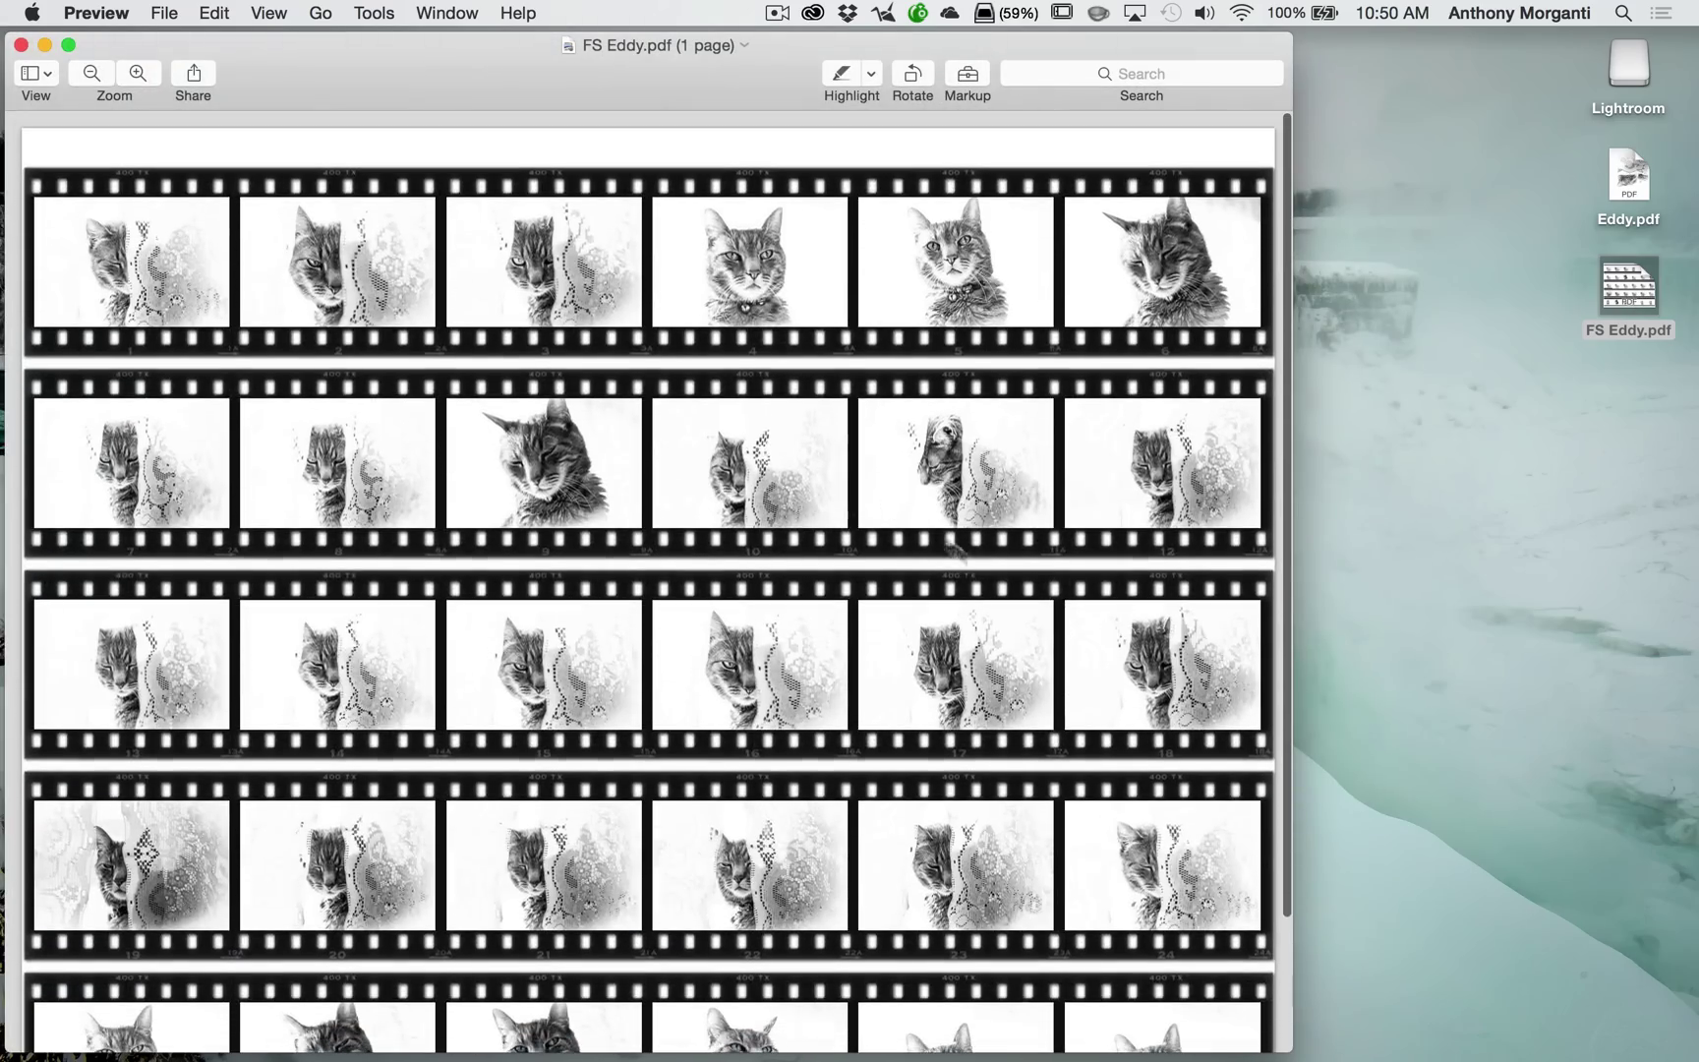
scroll(841, 816, "down", 3)
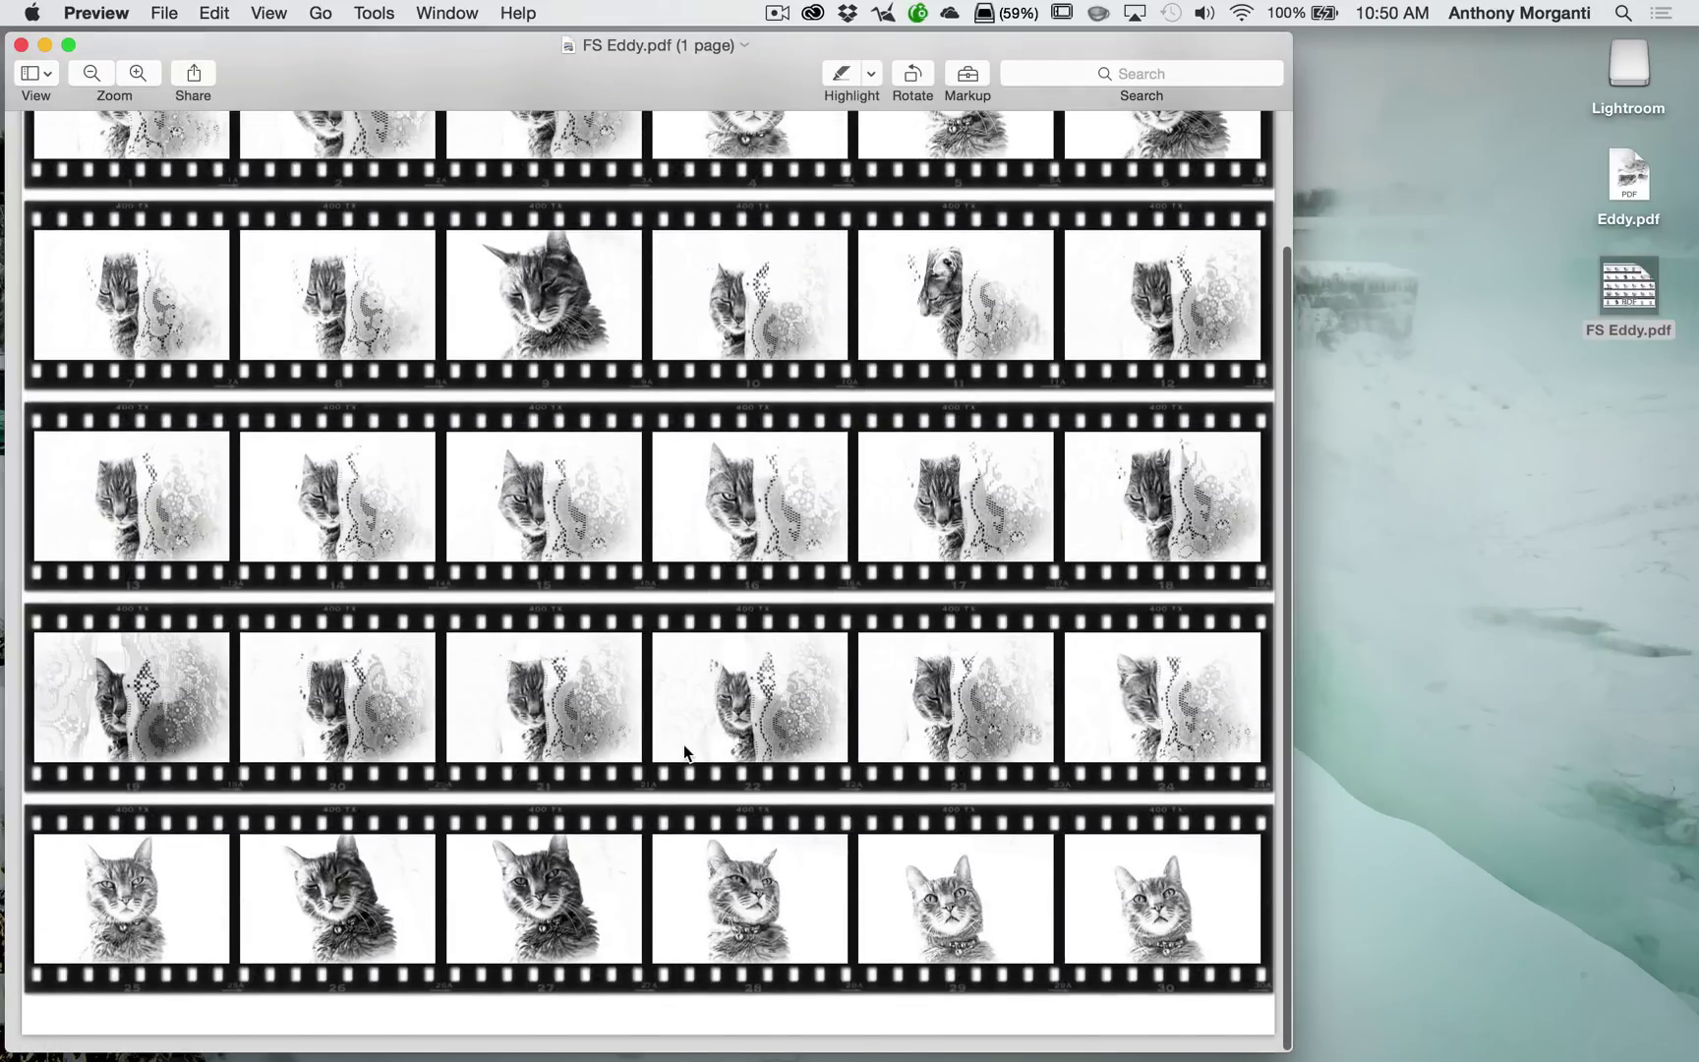
scroll(683, 744, "up", 3)
left_click(44, 45)
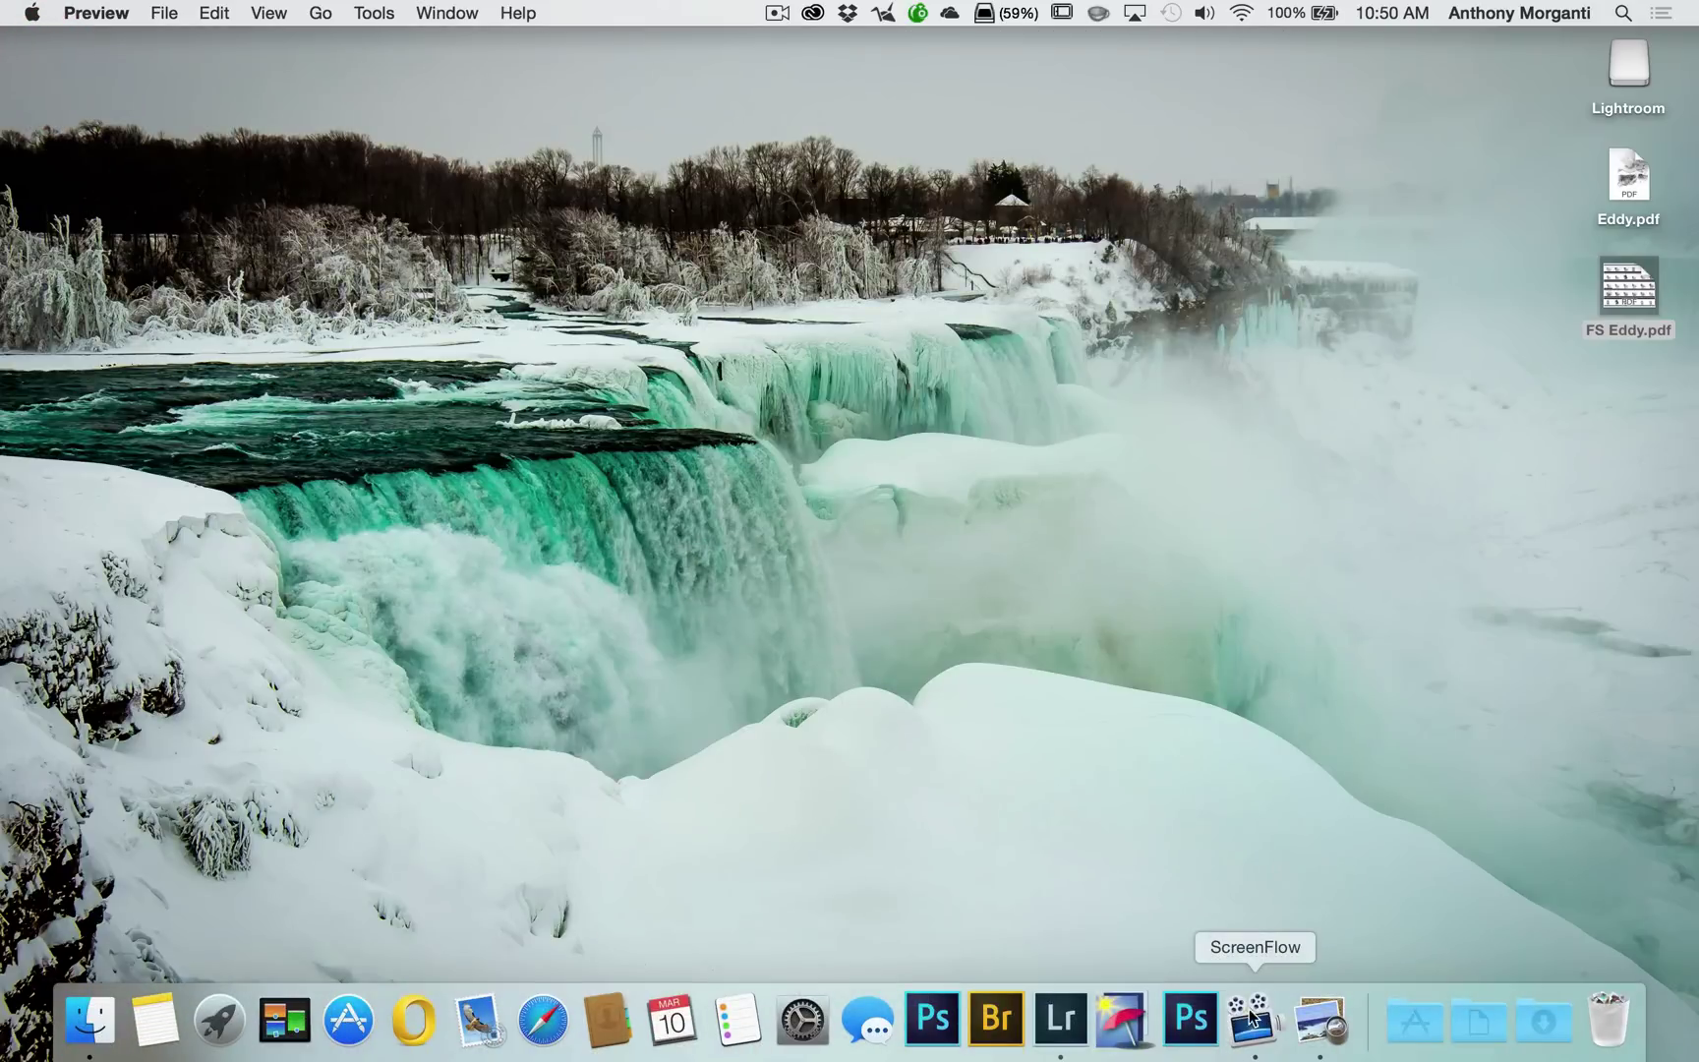
Restore Lightroom from the Dock to show the film-strip page in the Book module.
left_click(1062, 1017)
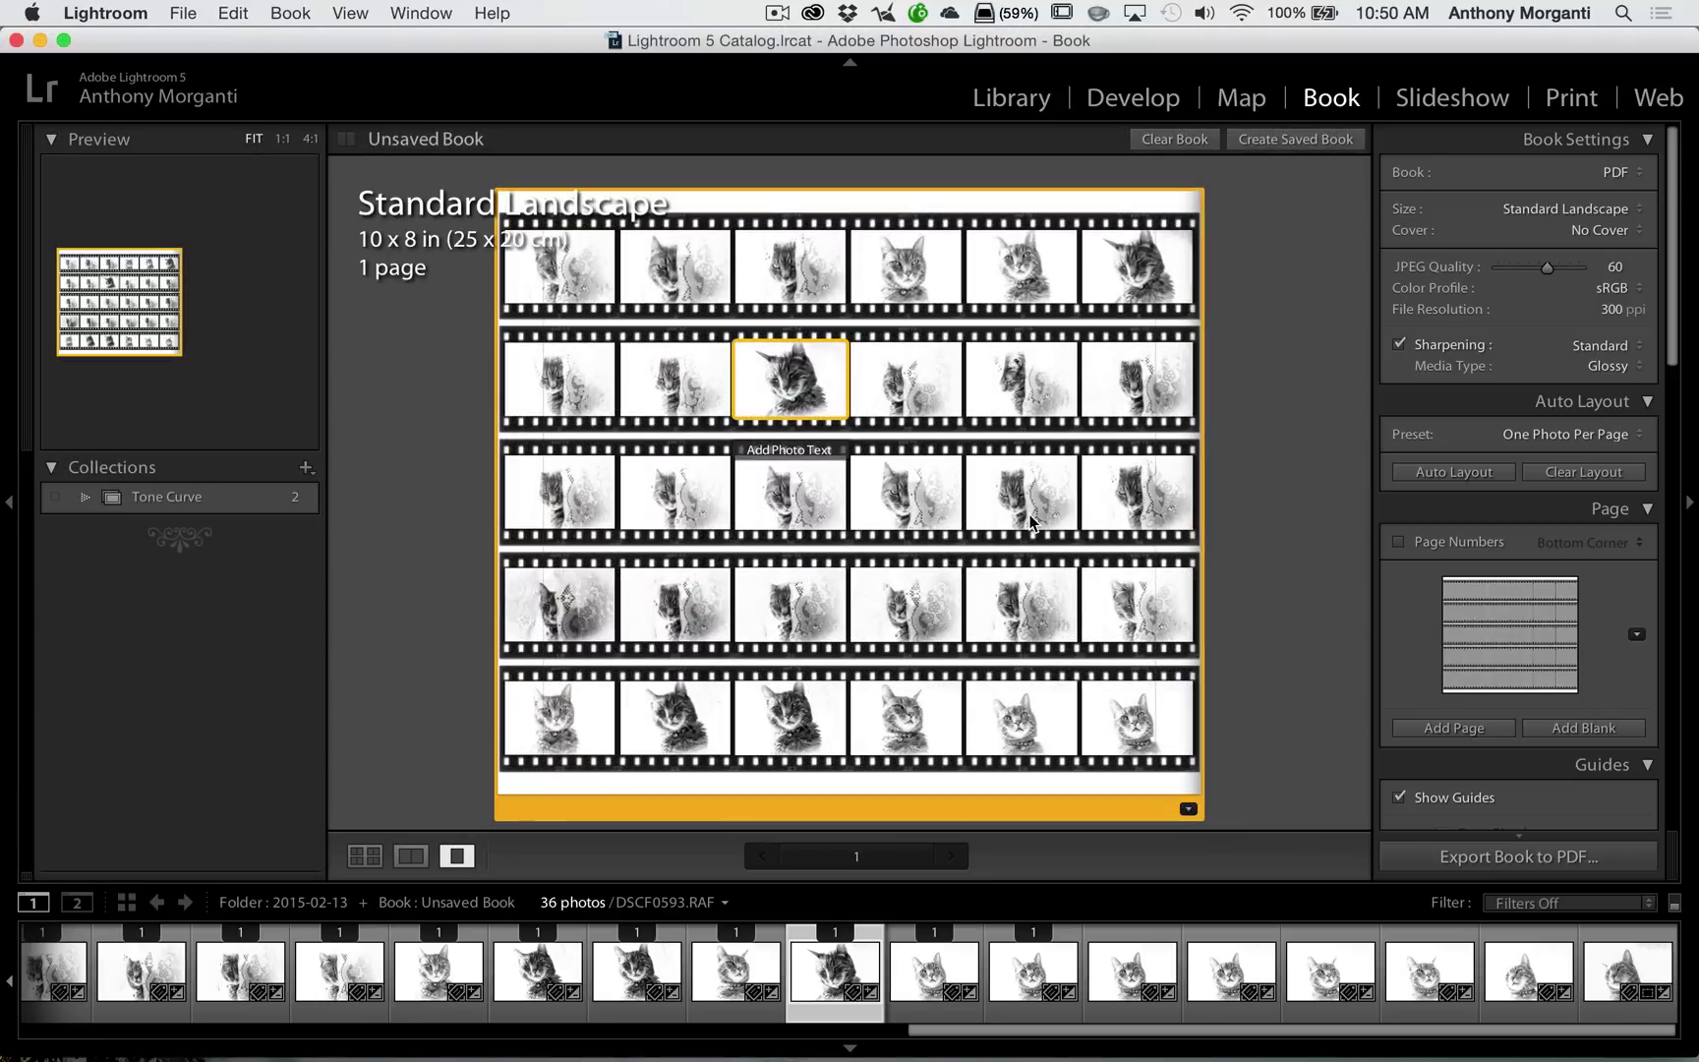